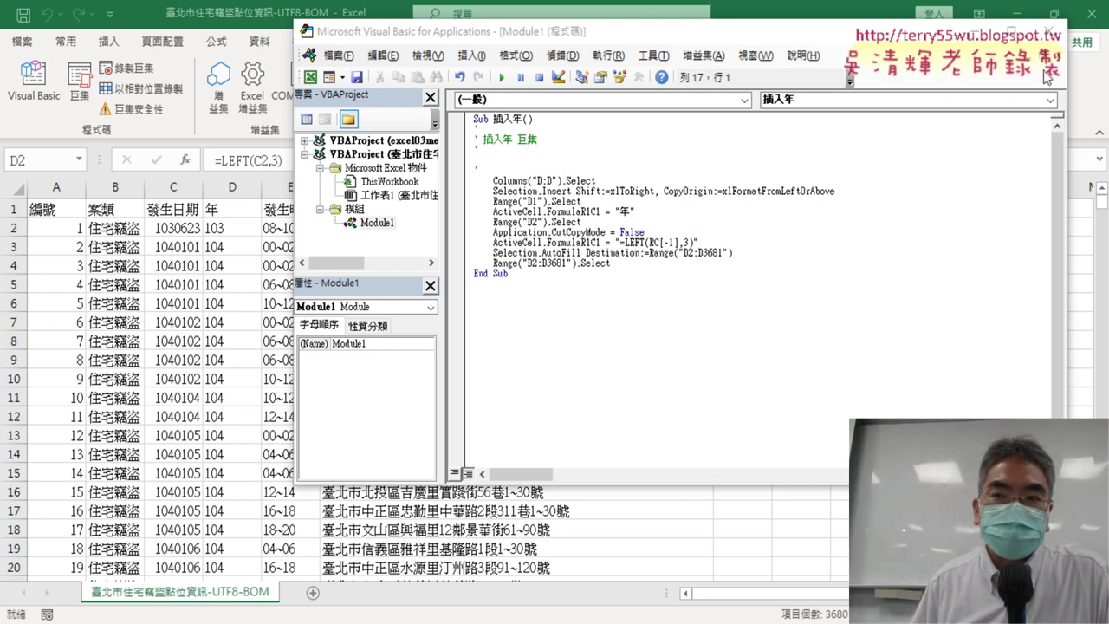
# Step: Reopen the 插入年 macro's code from the Macros list and shift the editor window left
pyautogui.click(1049, 31)
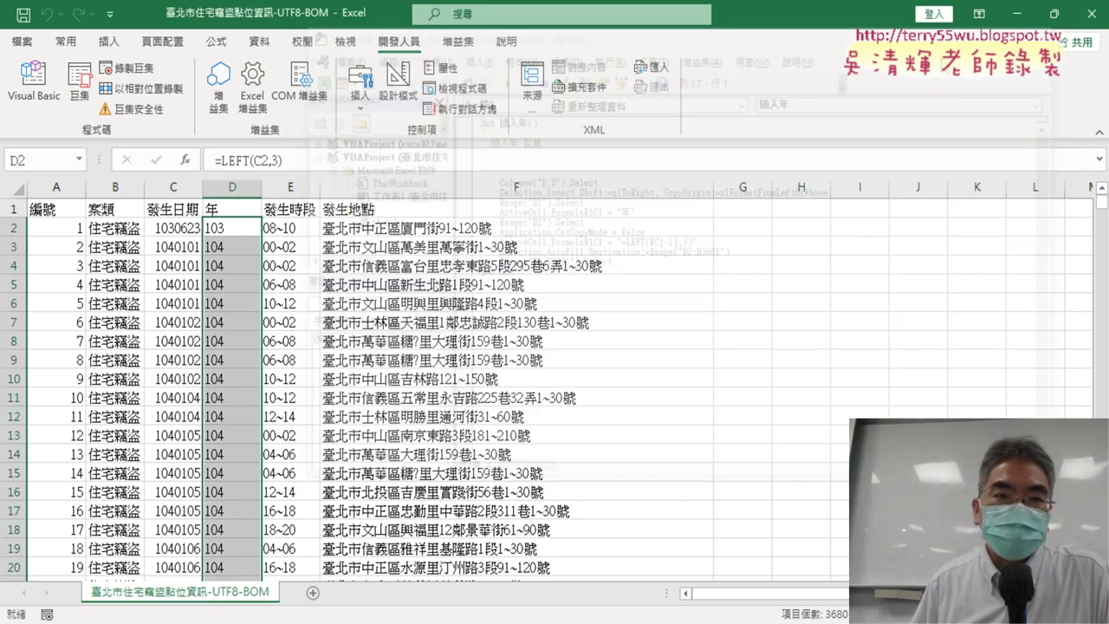
pyautogui.click(86, 103)
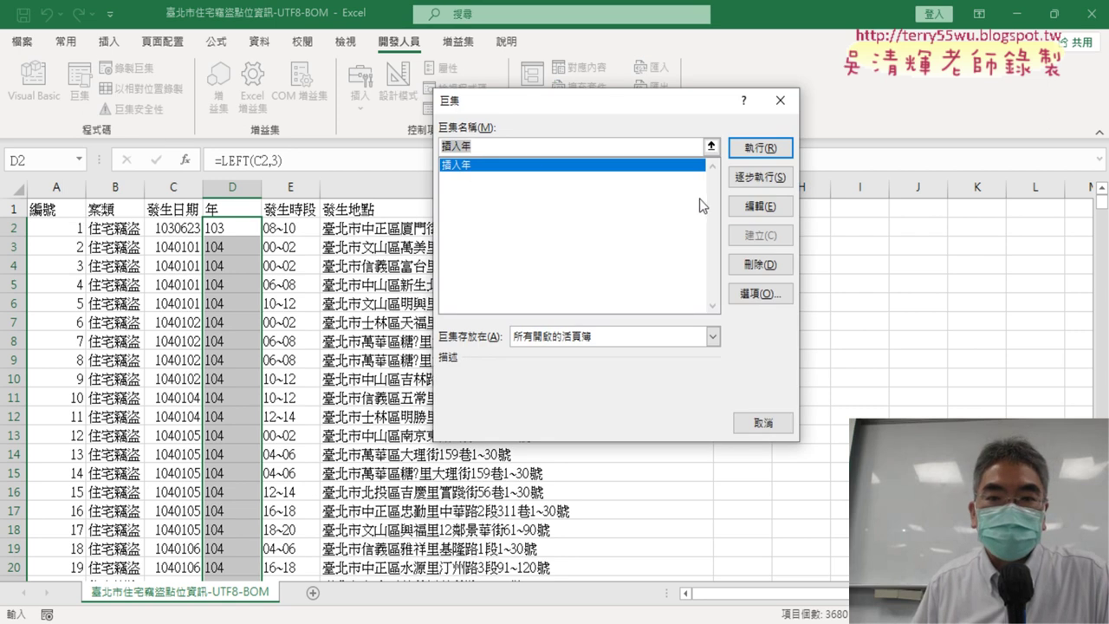
pyautogui.click(750, 206)
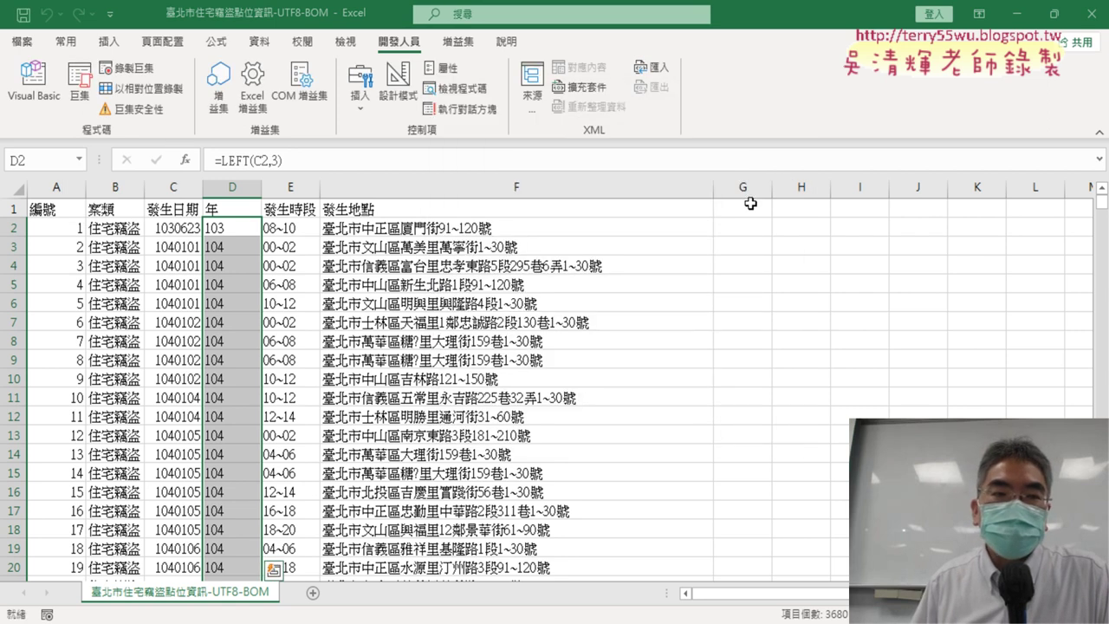
pyautogui.click(86, 104)
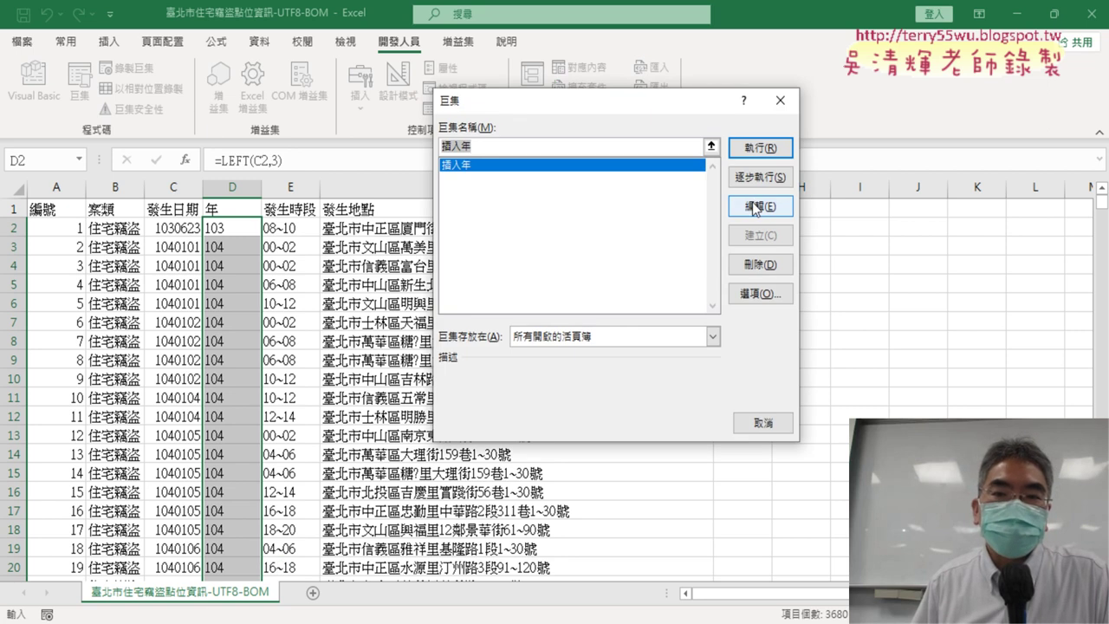
pyautogui.click(754, 208)
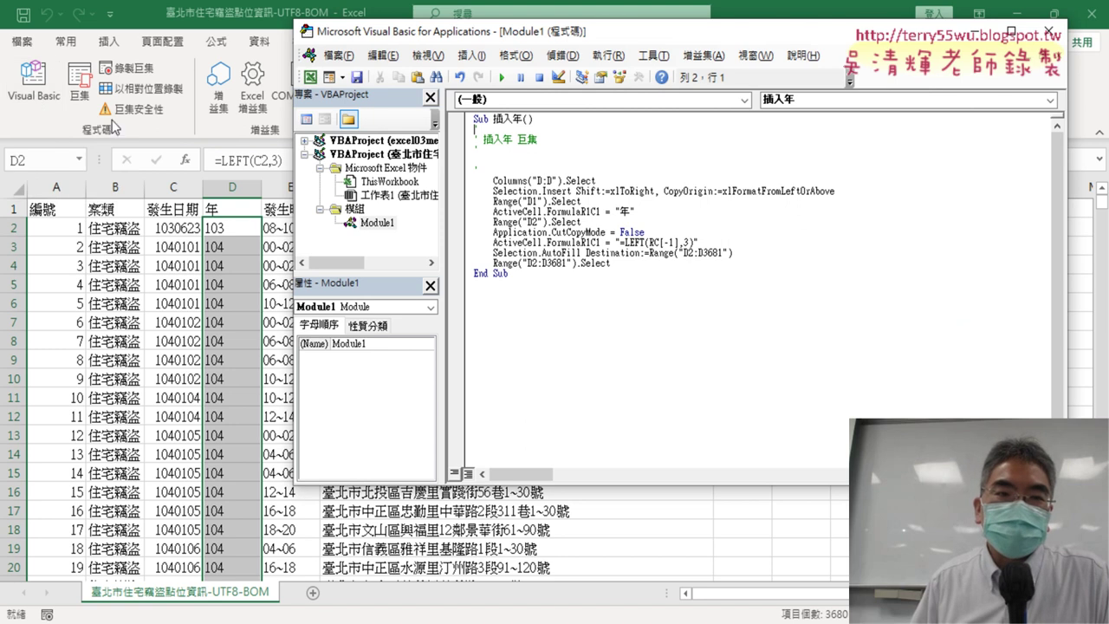
pyautogui.click(86, 95)
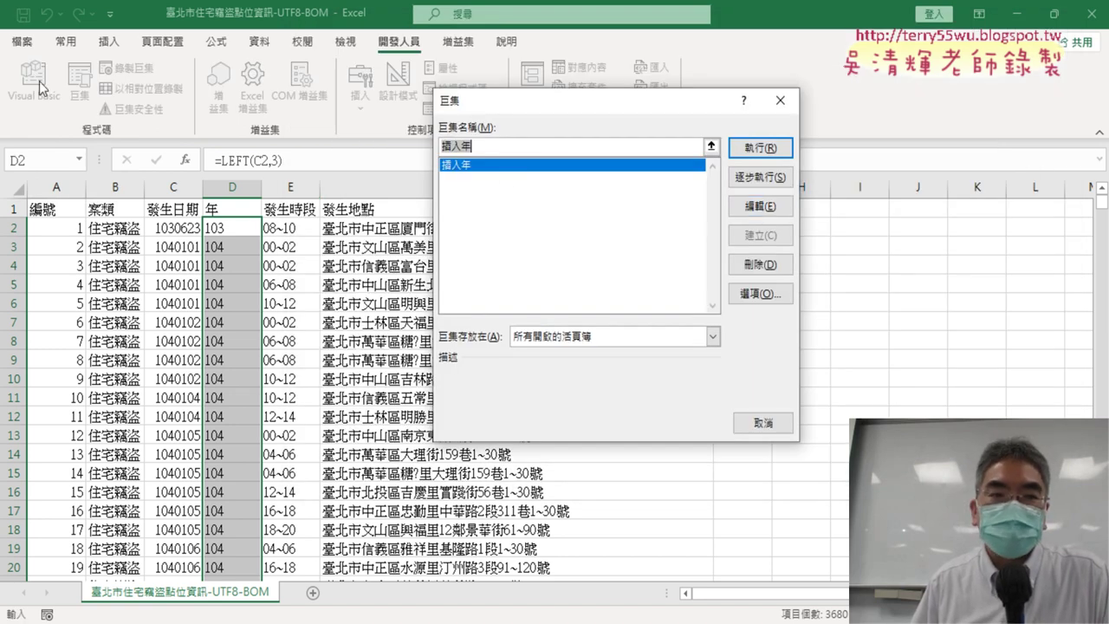
pyautogui.click(760, 208)
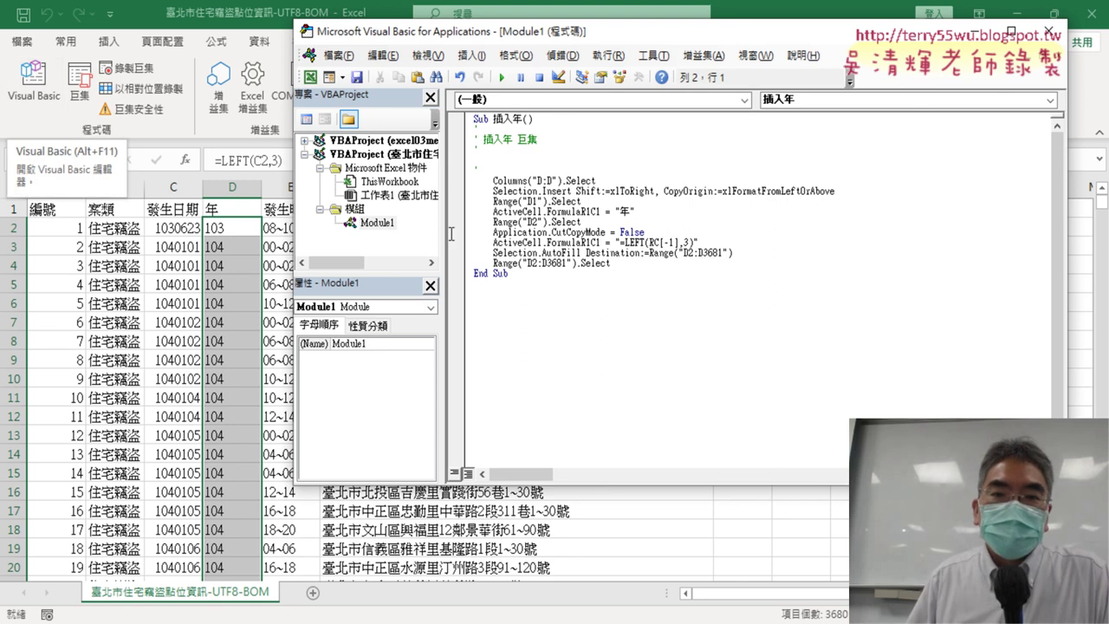
pyautogui.moveTo(632, 40); pyautogui.dragTo(505, 92)
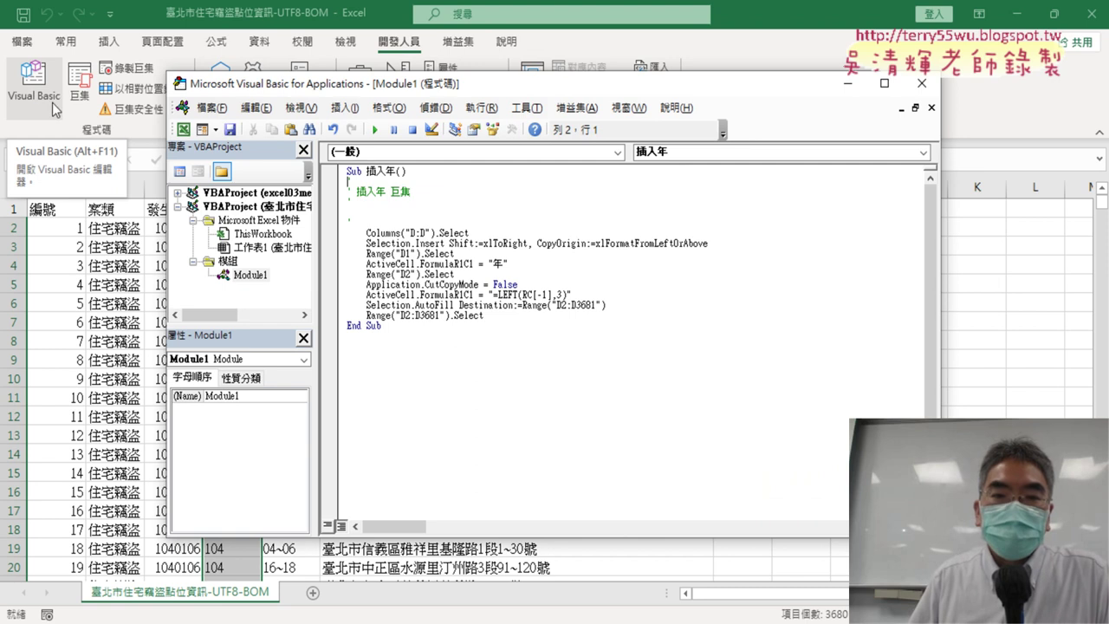
pyautogui.click(561, 362)
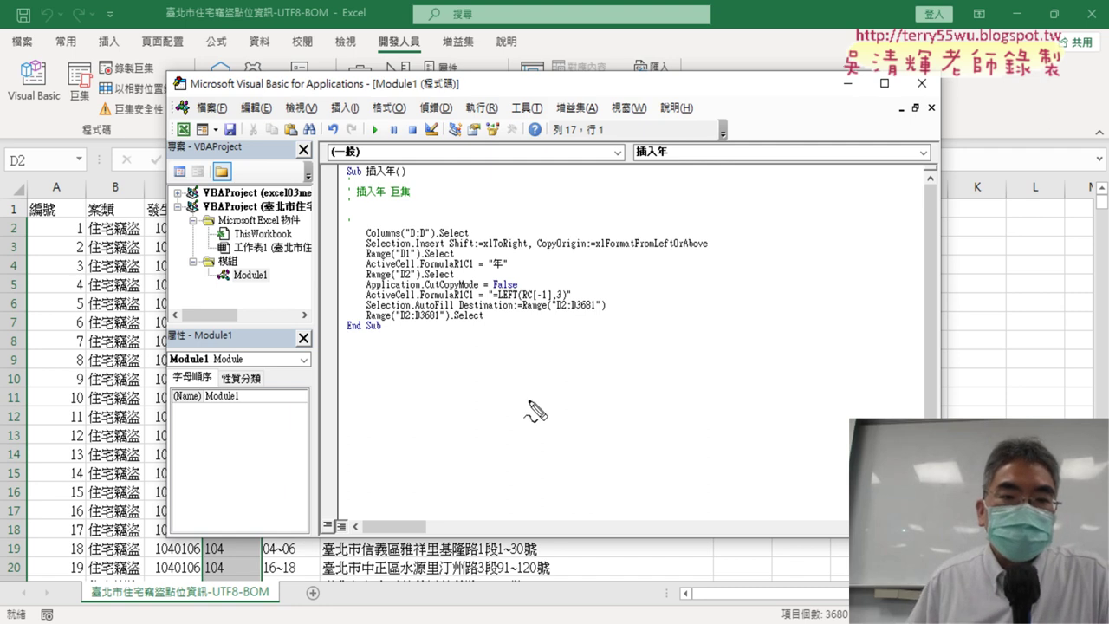
pyautogui.moveTo(265, 288); pyautogui.dragTo(277, 296)
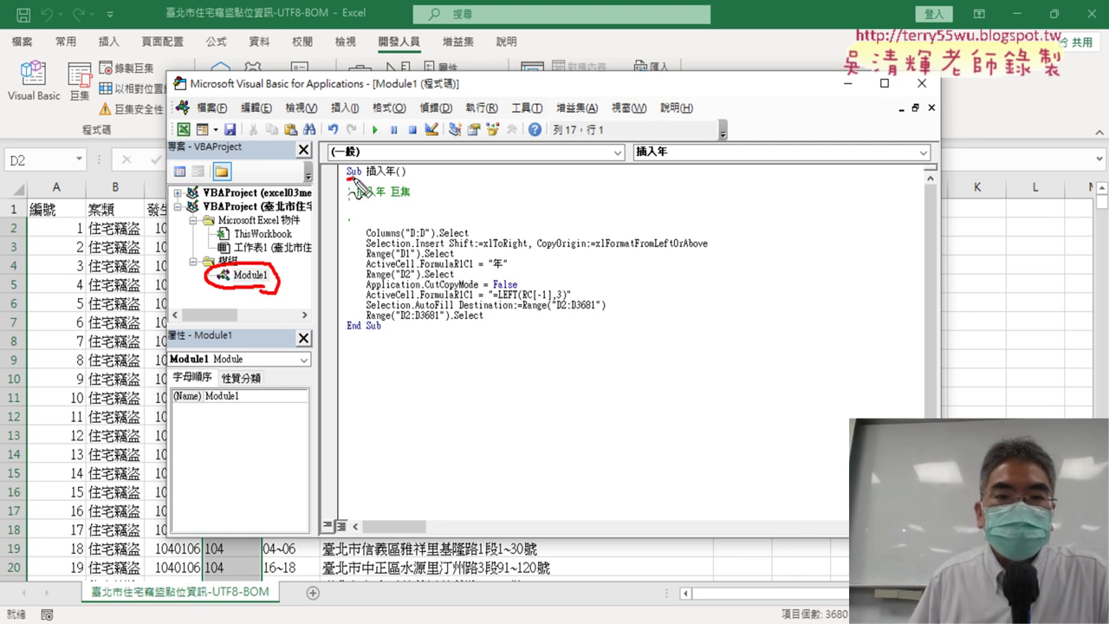
pyautogui.moveTo(346, 175); pyautogui.dragTo(360, 173)
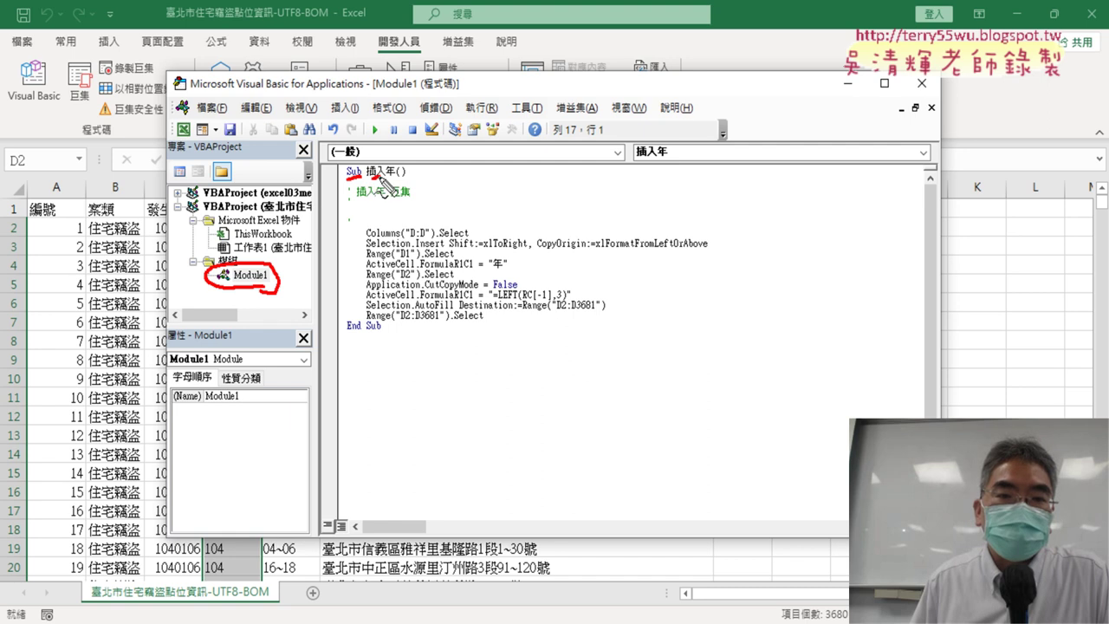
pyautogui.moveTo(367, 178); pyautogui.dragTo(404, 172)
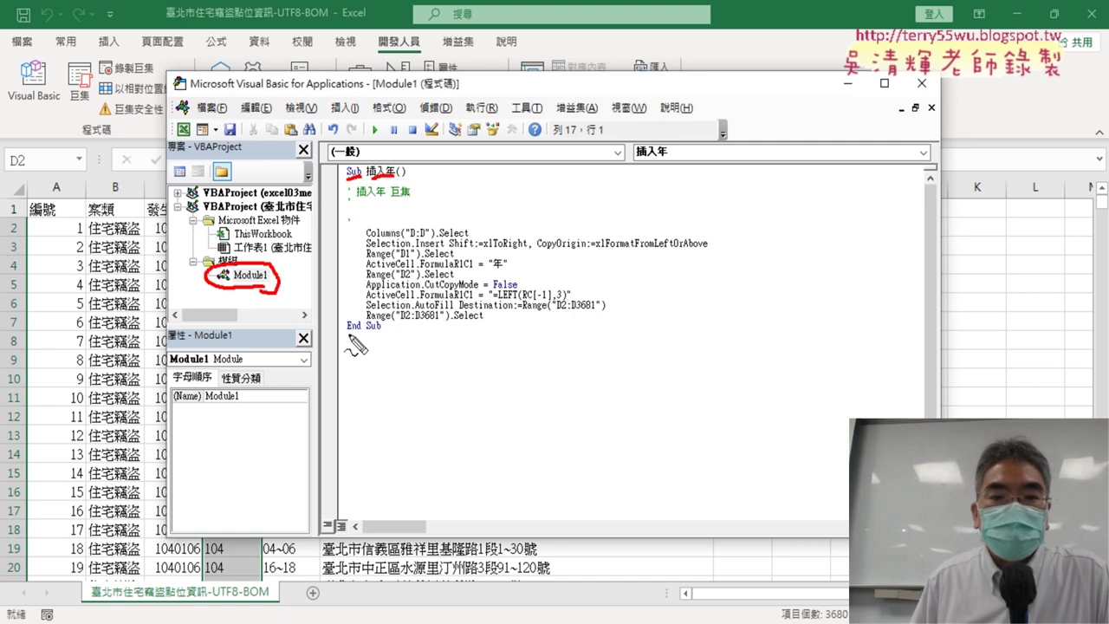
pyautogui.moveTo(348, 332); pyautogui.dragTo(382, 326)
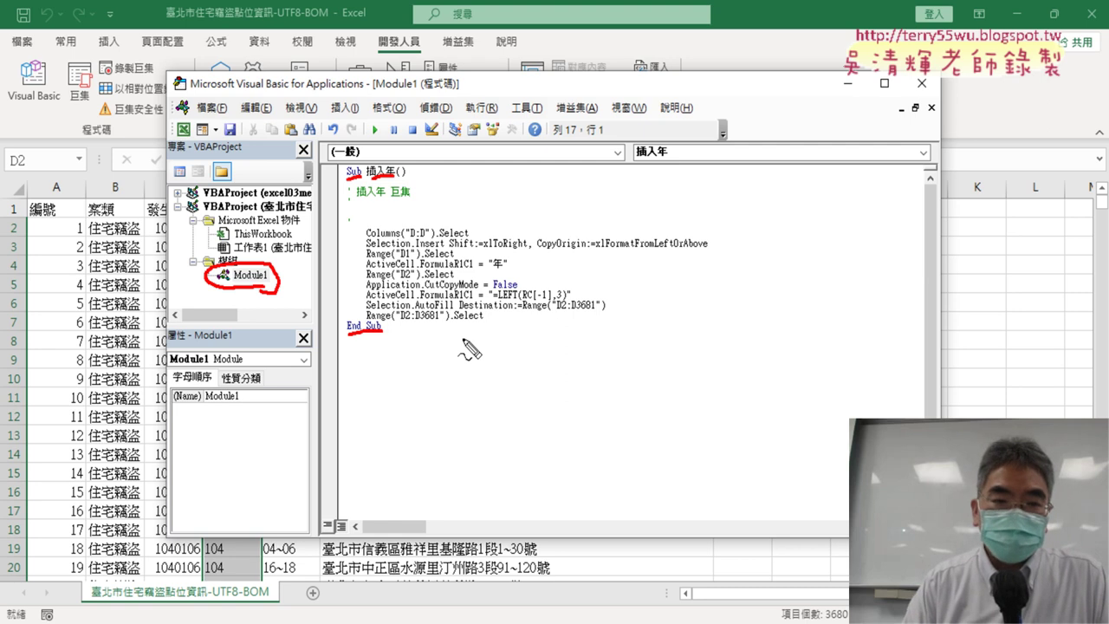
pyautogui.press('Escape')
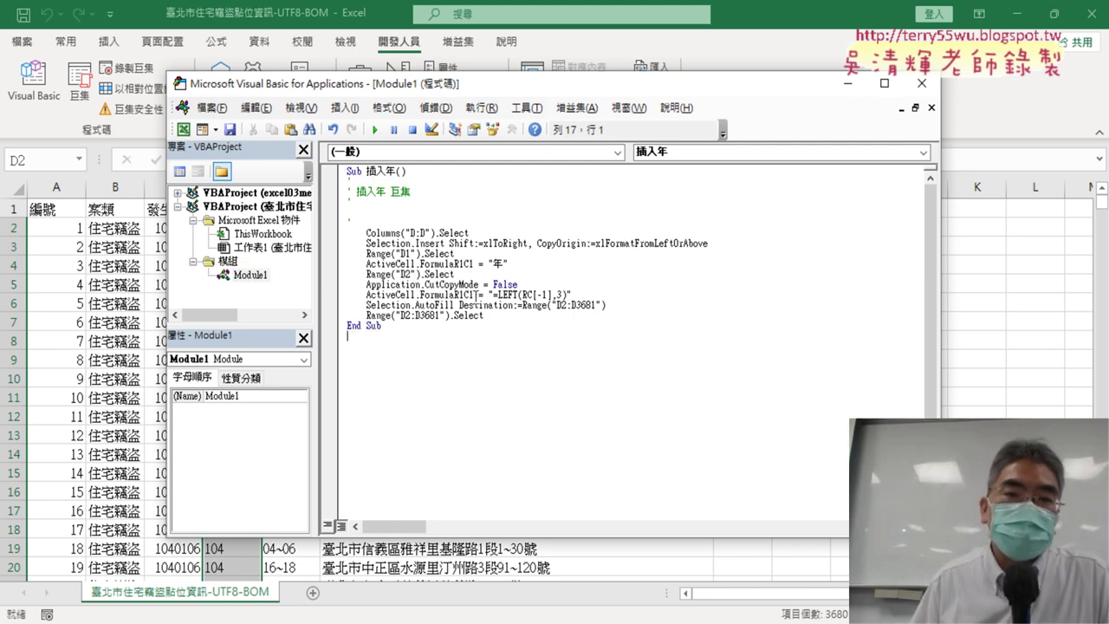
# Step: Change the code font size from 9 to 14 under Options > Editor Format
pyautogui.click(530, 111)
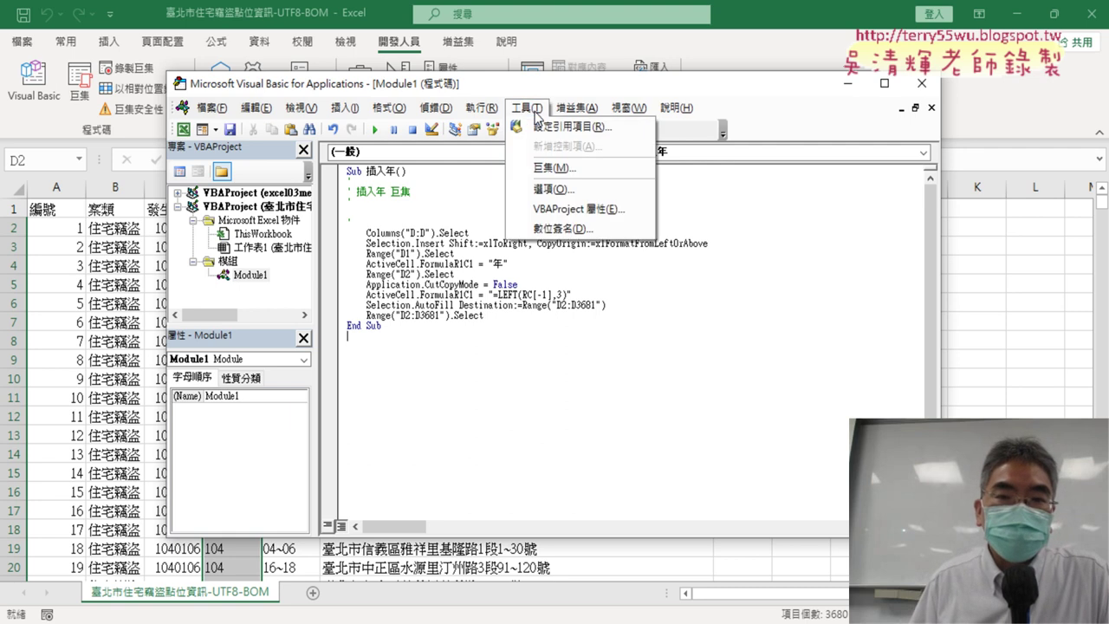
pyautogui.click(549, 190)
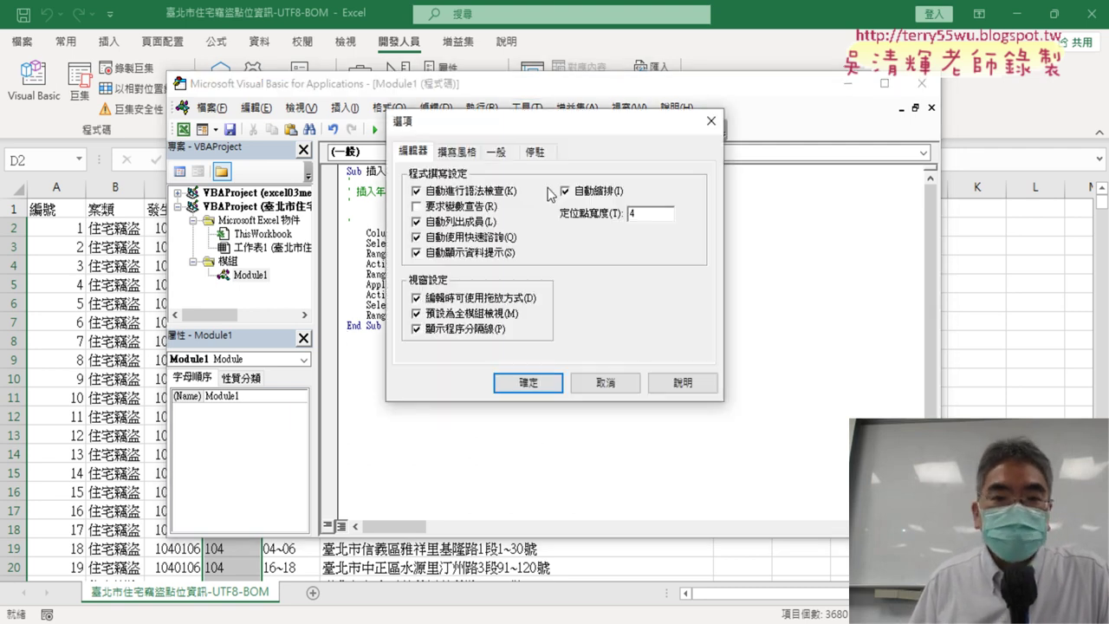
pyautogui.click(466, 154)
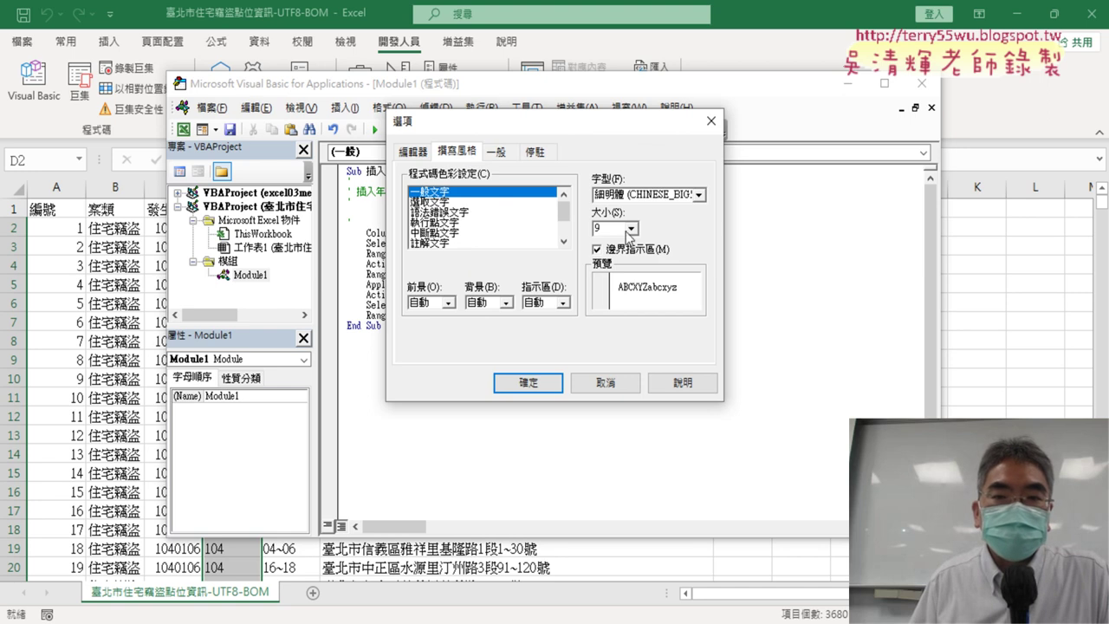
pyautogui.moveTo(636, 139); pyautogui.dragTo(844, 129)
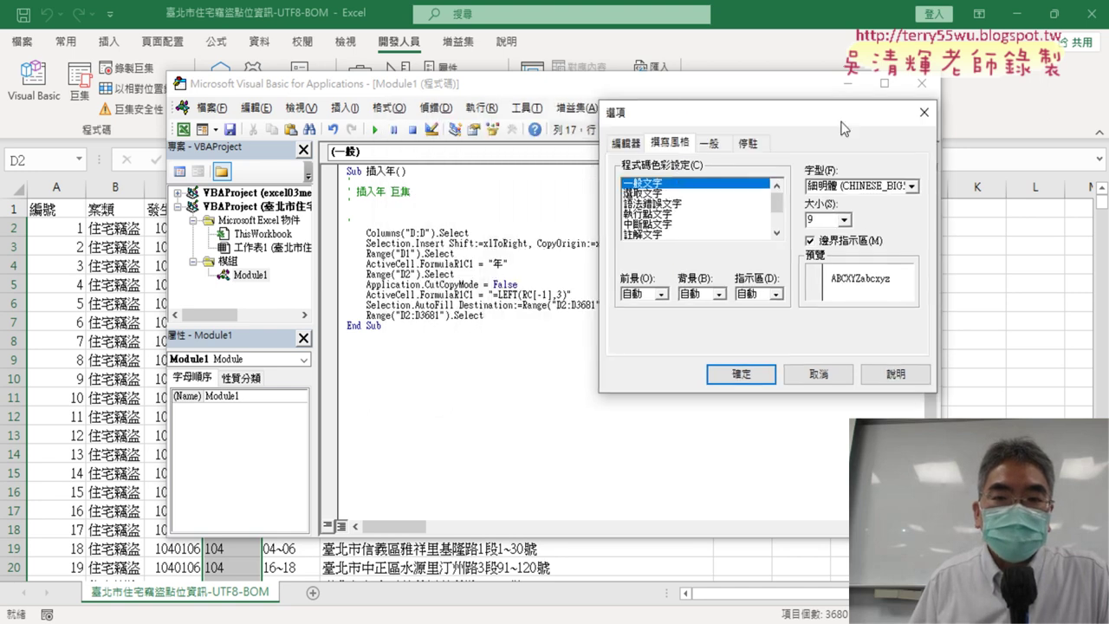
pyautogui.click(842, 220)
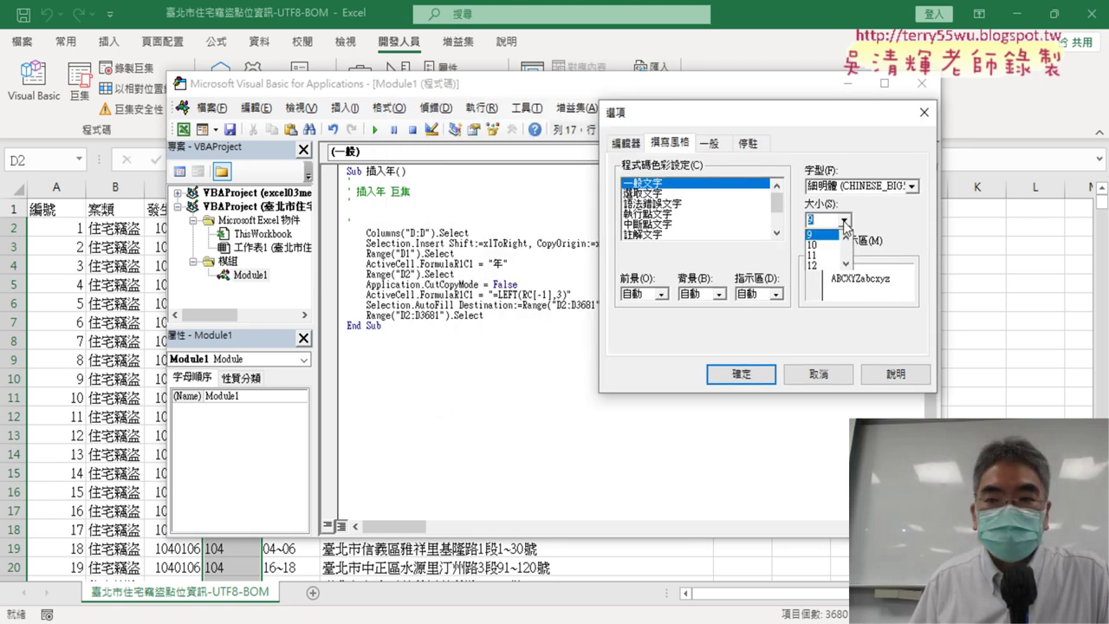
pyautogui.click(853, 271)
pyautogui.click(843, 220)
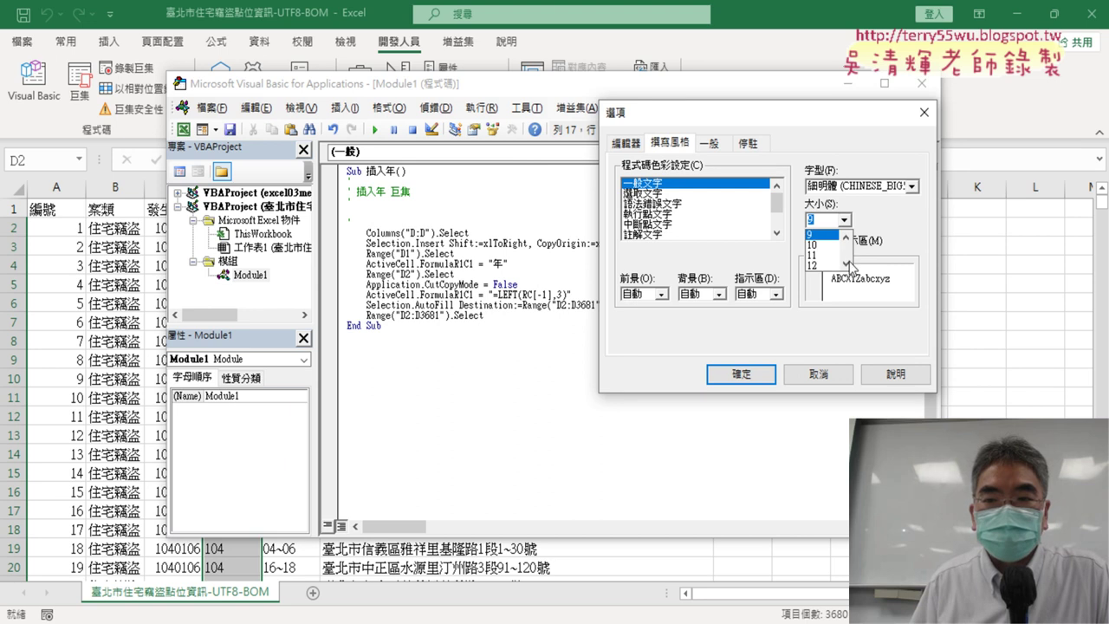
pyautogui.click(847, 265)
pyautogui.click(846, 264)
pyautogui.click(816, 265)
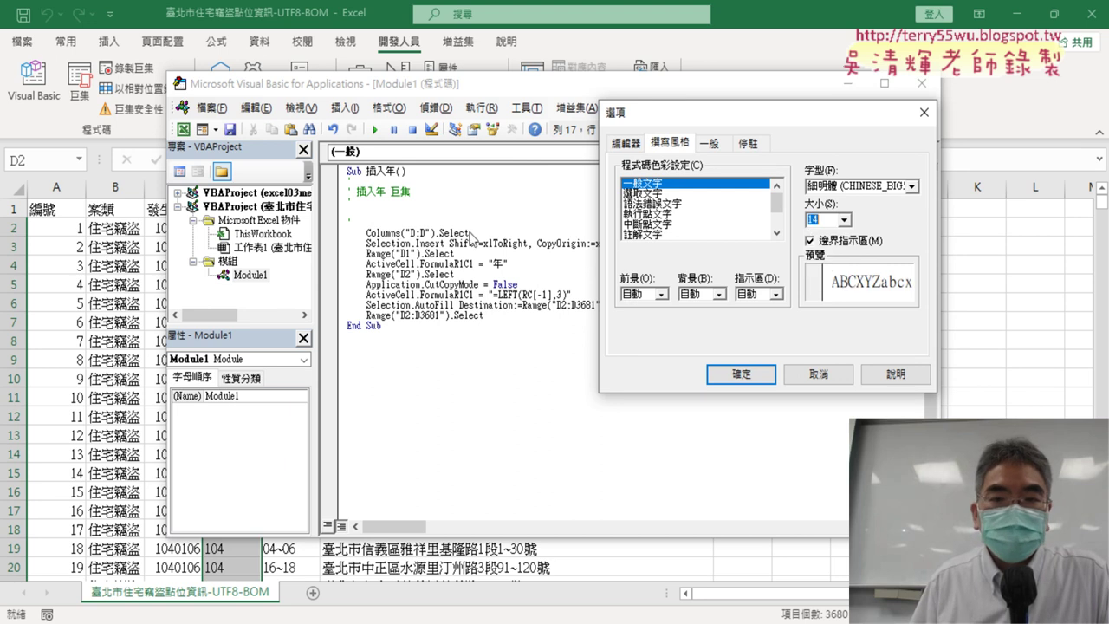
pyautogui.click(759, 379)
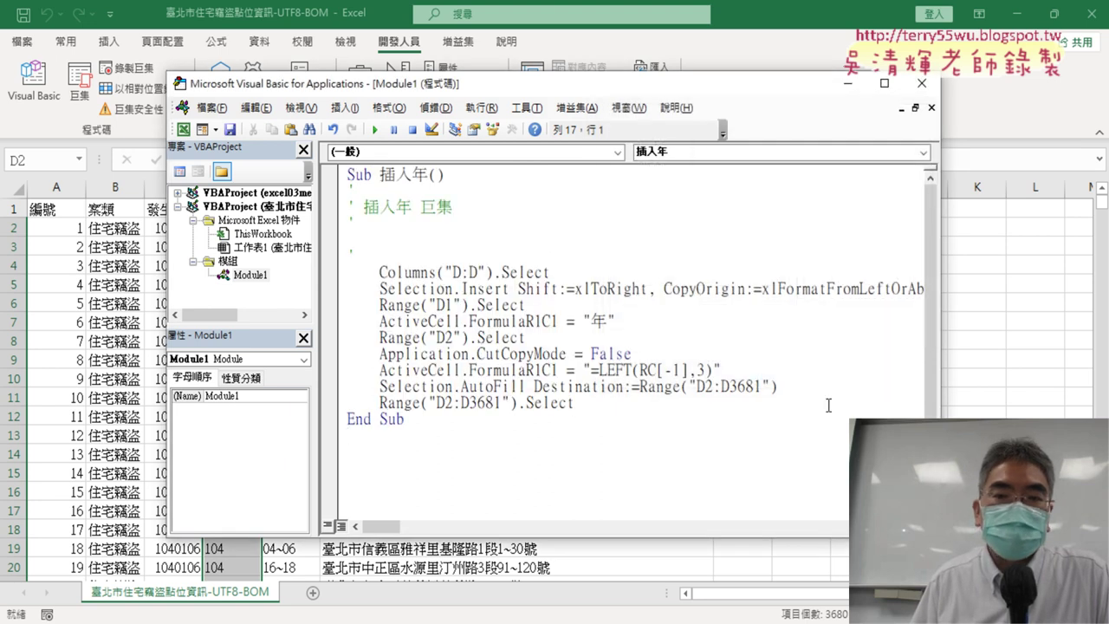
# Step: Widen the editor window so Module1's full 插入年 code lines are visible
pyautogui.moveTo(624, 87); pyautogui.dragTo(547, 52)
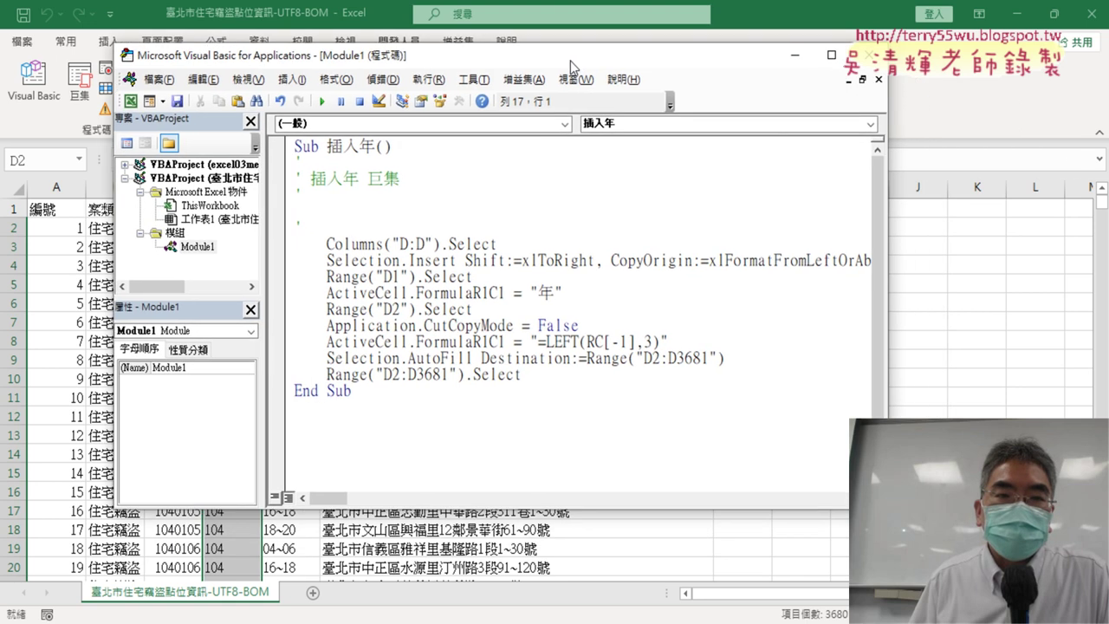
pyautogui.moveTo(857, 215); pyautogui.dragTo(1001, 229)
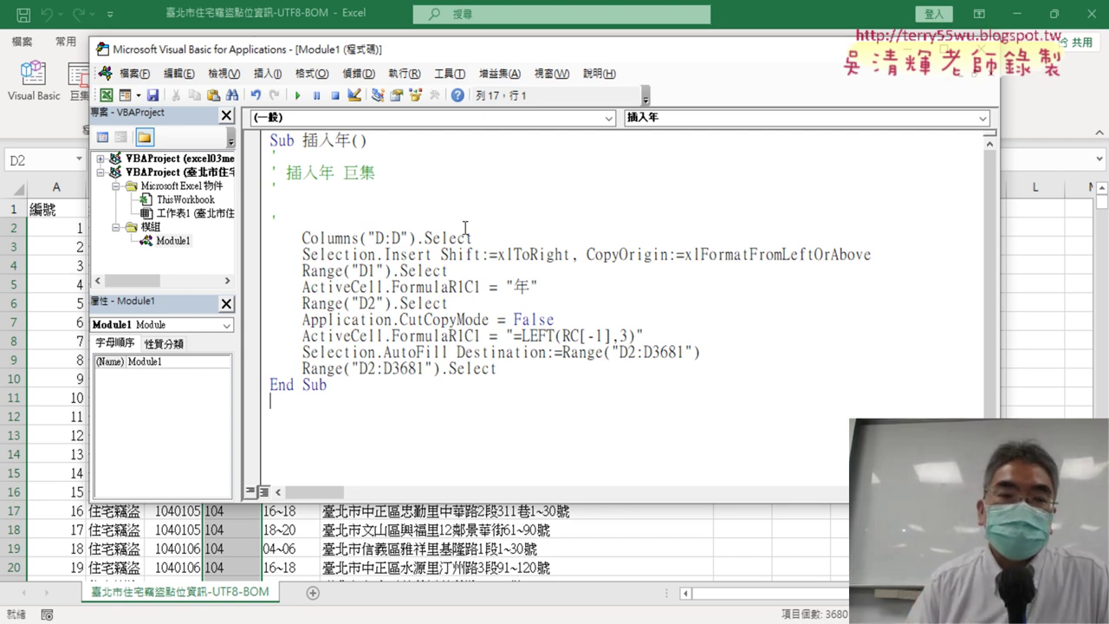
pyautogui.click(172, 241)
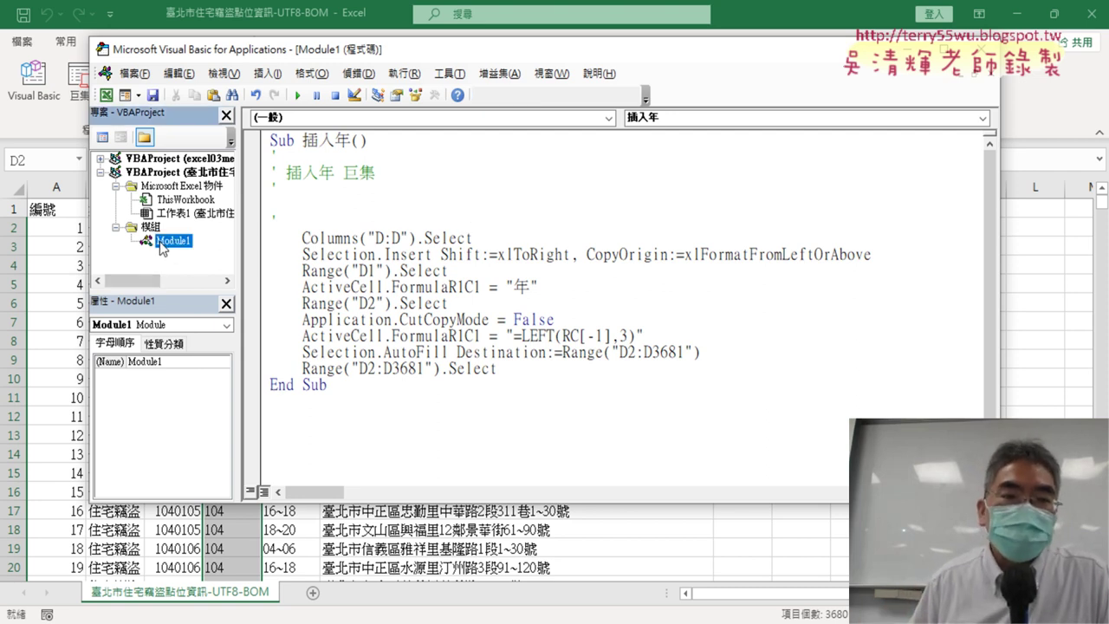
pyautogui.moveTo(272, 140); pyautogui.dragTo(301, 139)
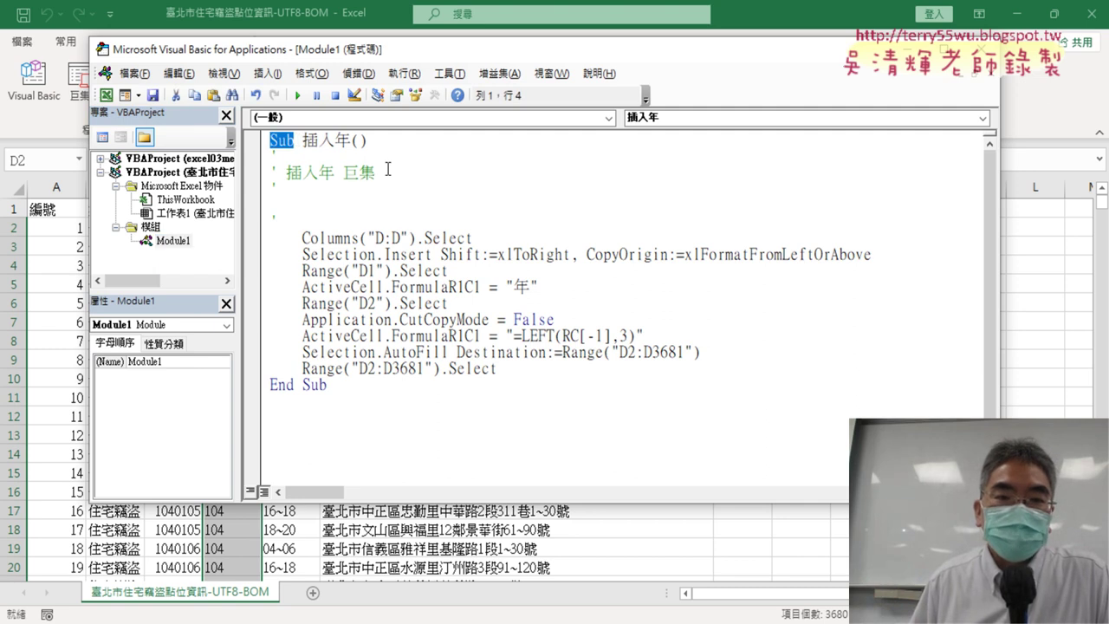
pyautogui.moveTo(492, 50); pyautogui.dragTo(595, 67)
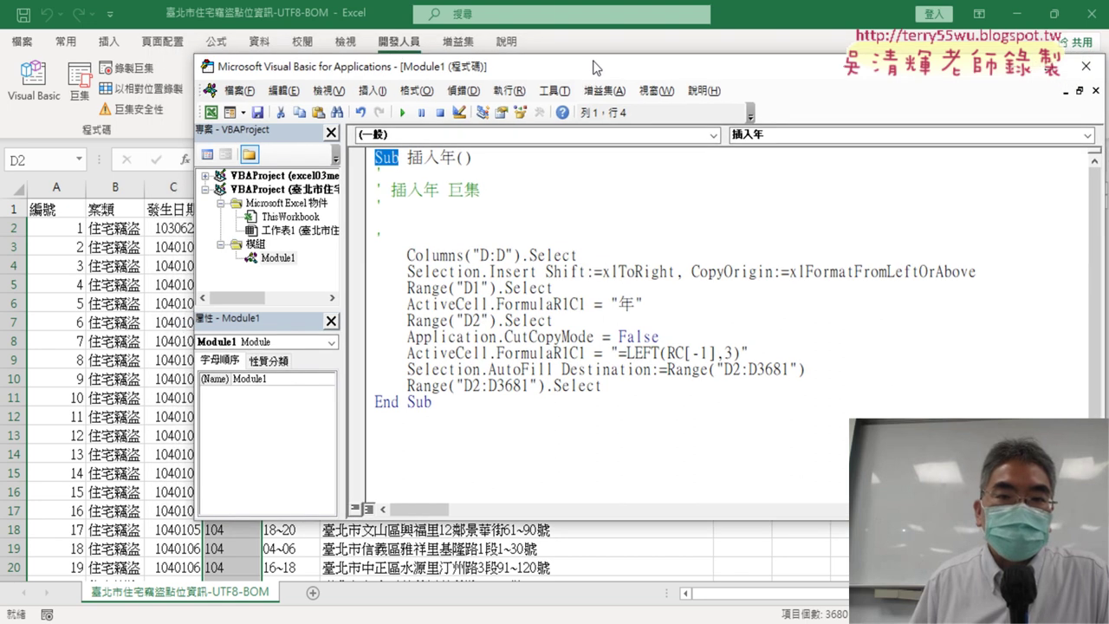
pyautogui.click(554, 90)
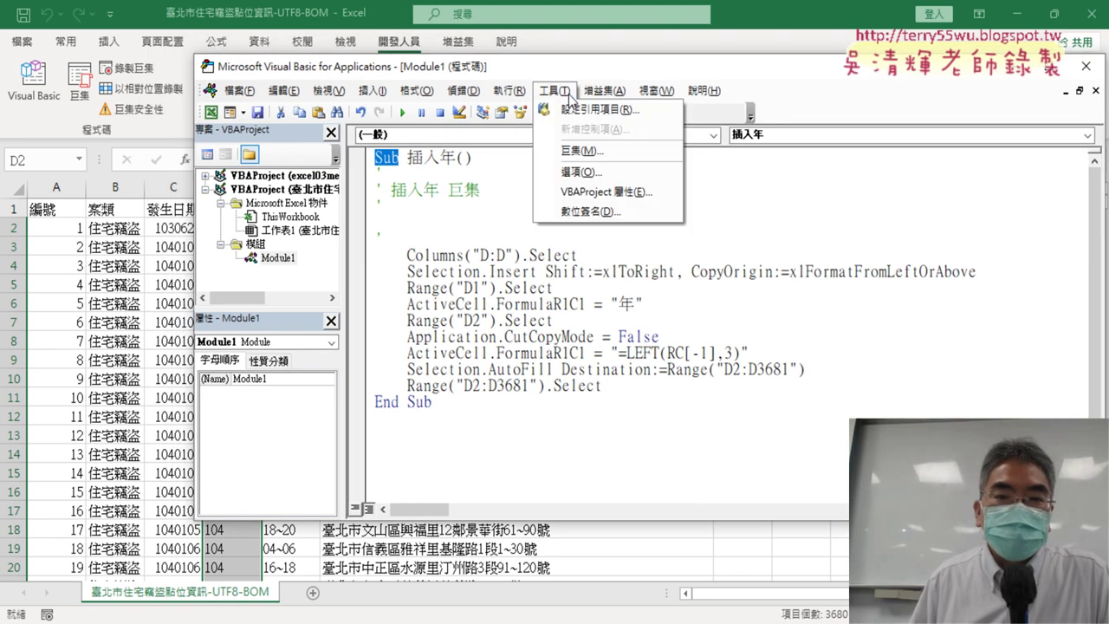
pyautogui.click(610, 172)
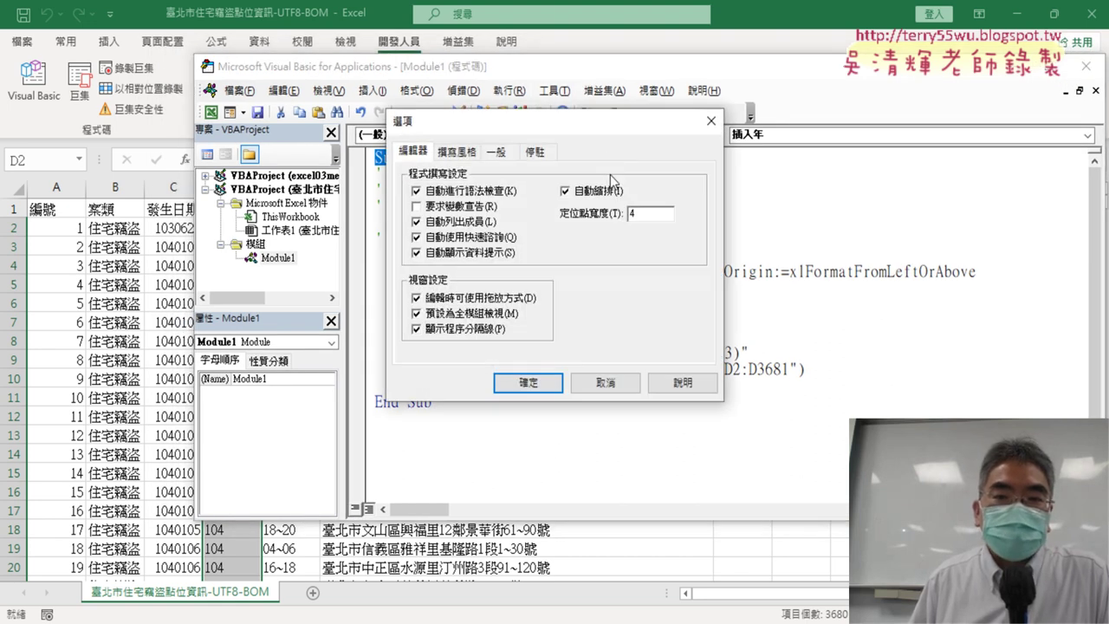
pyautogui.click(459, 153)
pyautogui.moveTo(529, 128); pyautogui.dragTo(634, 207)
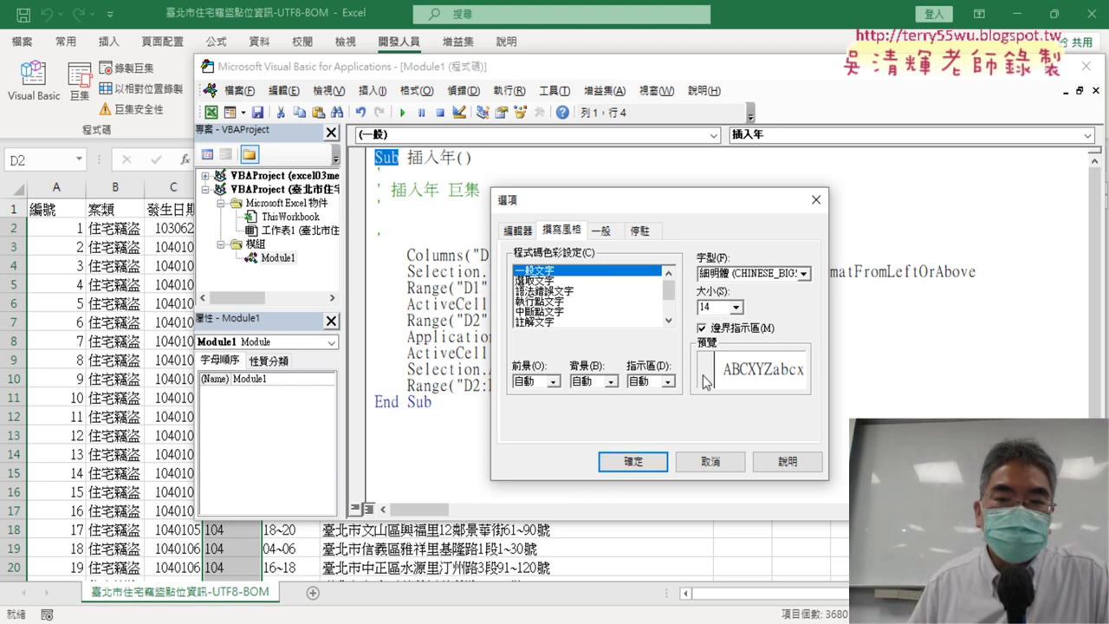
pyautogui.click(708, 462)
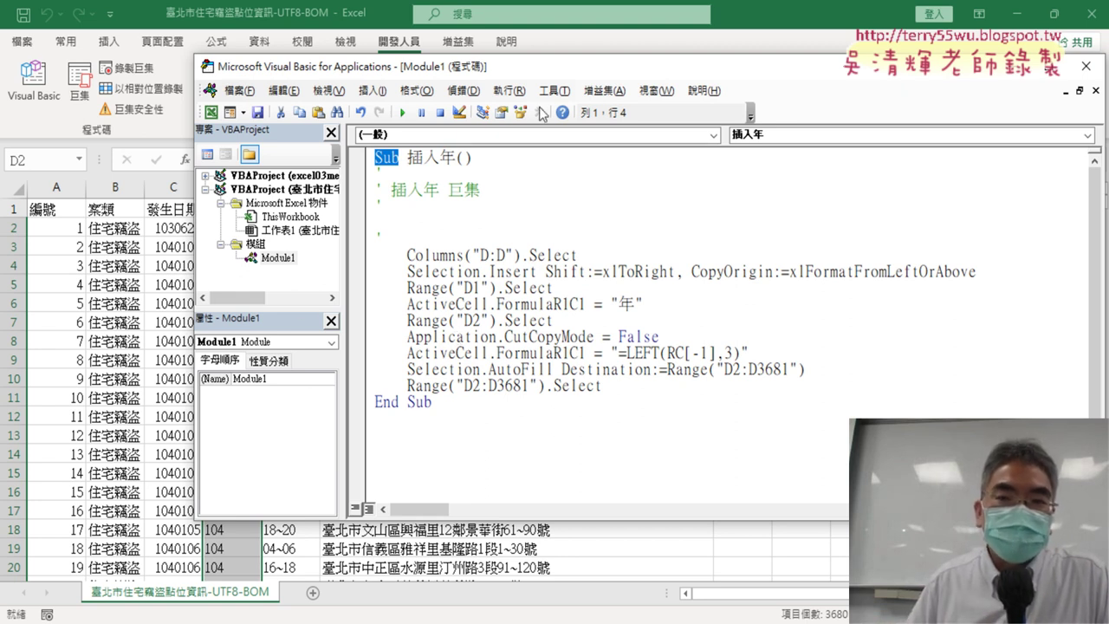
# Step: Close the Project Explorer, the Properties pane and the Module1 code window
pyautogui.moveTo(543, 76); pyautogui.dragTo(461, 74)
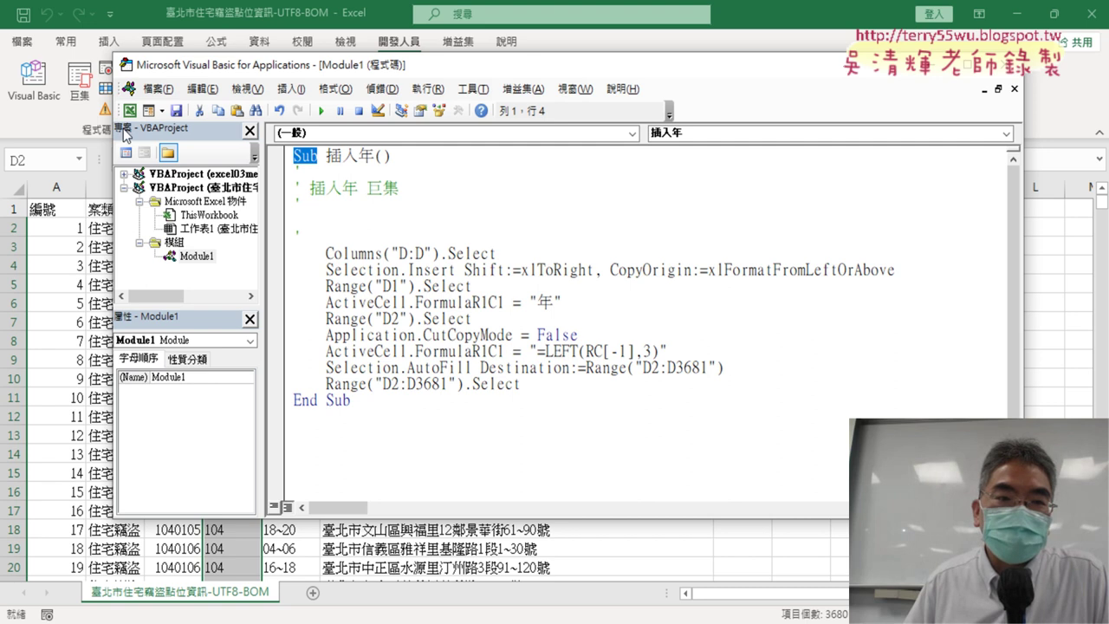
pyautogui.click(248, 133)
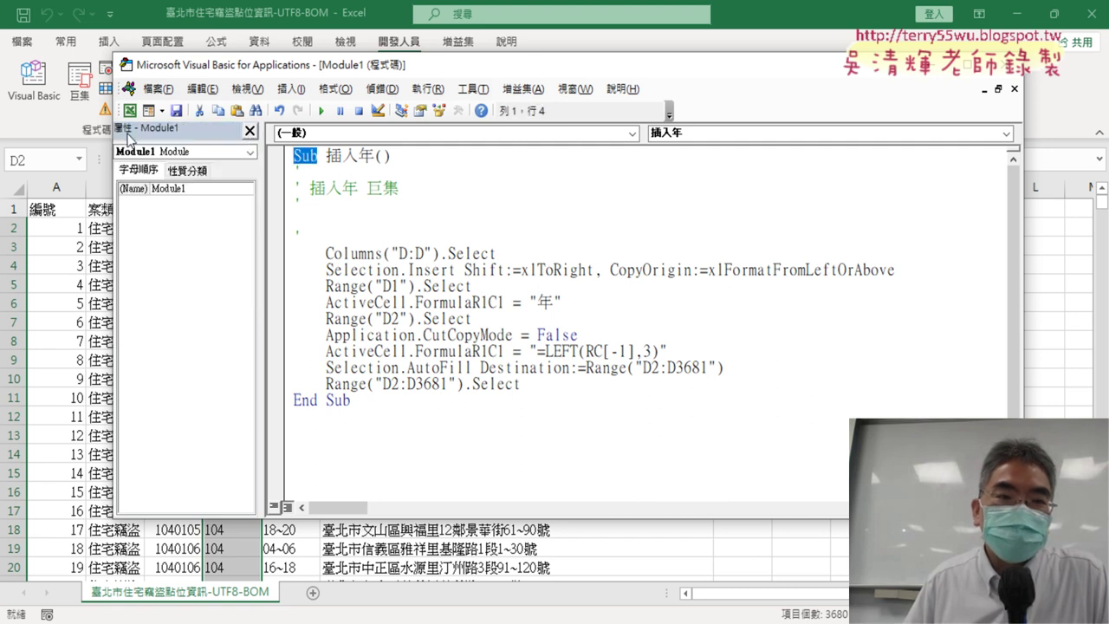
pyautogui.click(249, 130)
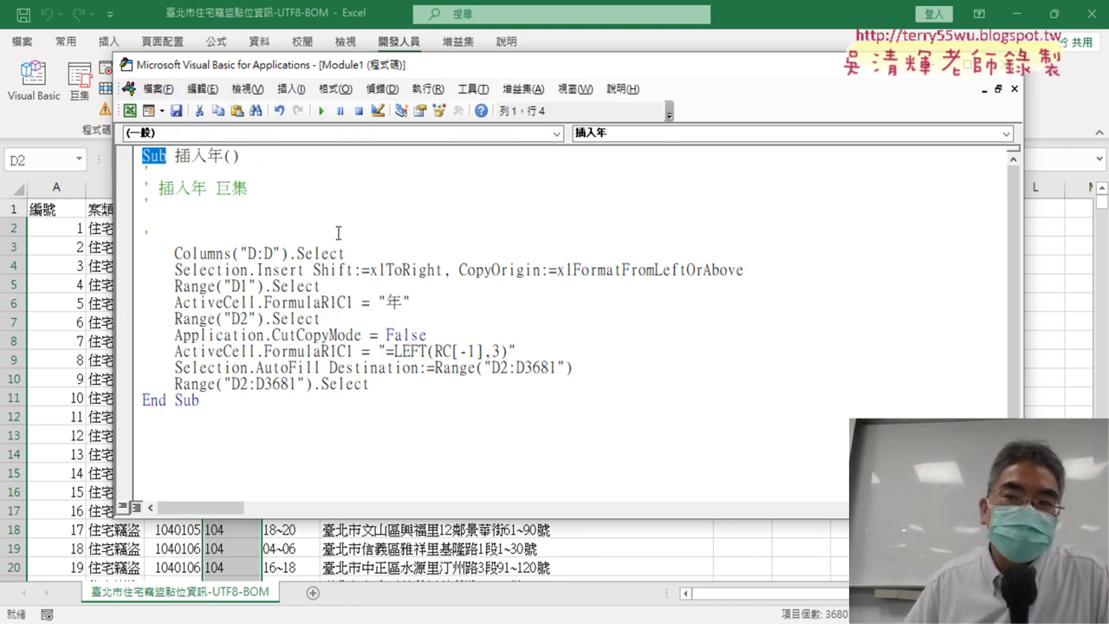
pyautogui.click(1013, 89)
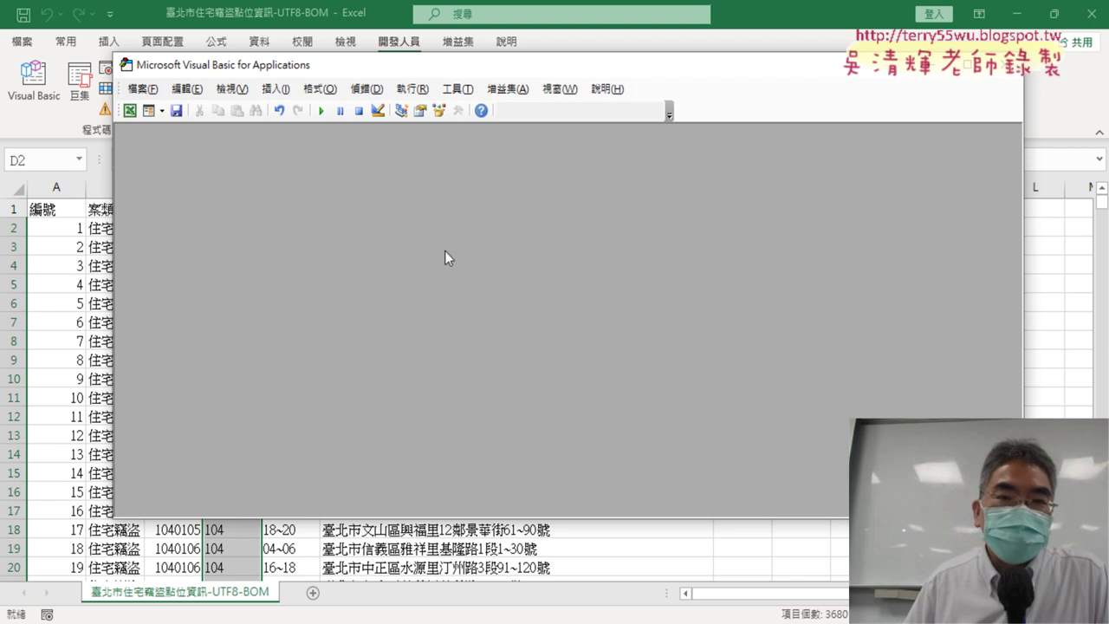
# Step: Restore the Project Explorer and Properties panes and reopen Module1's code
pyautogui.click(234, 89)
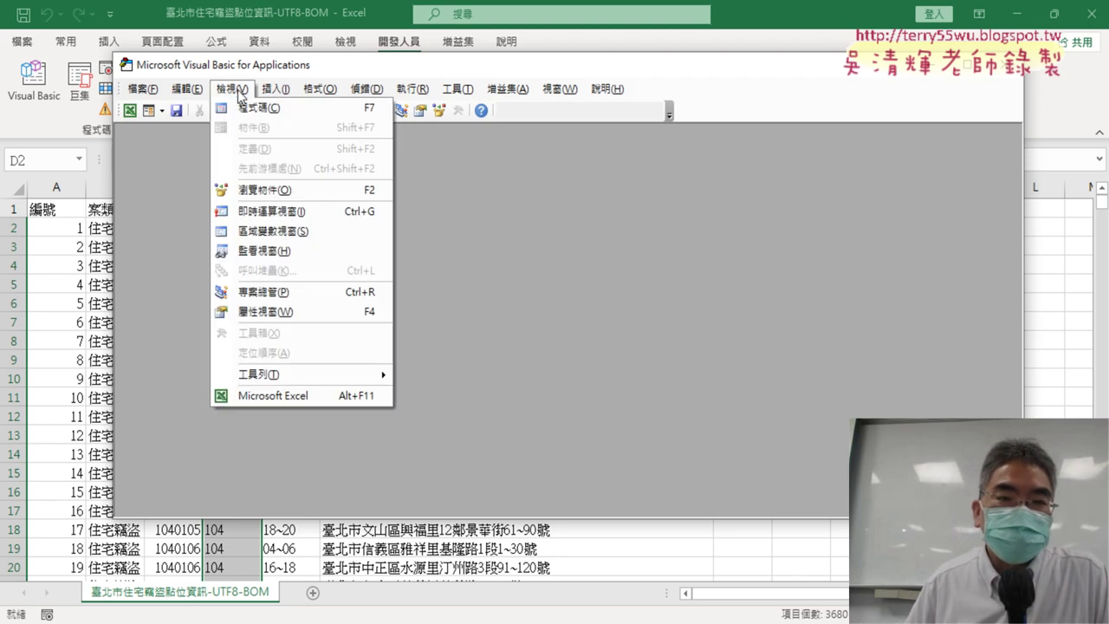
pyautogui.click(285, 295)
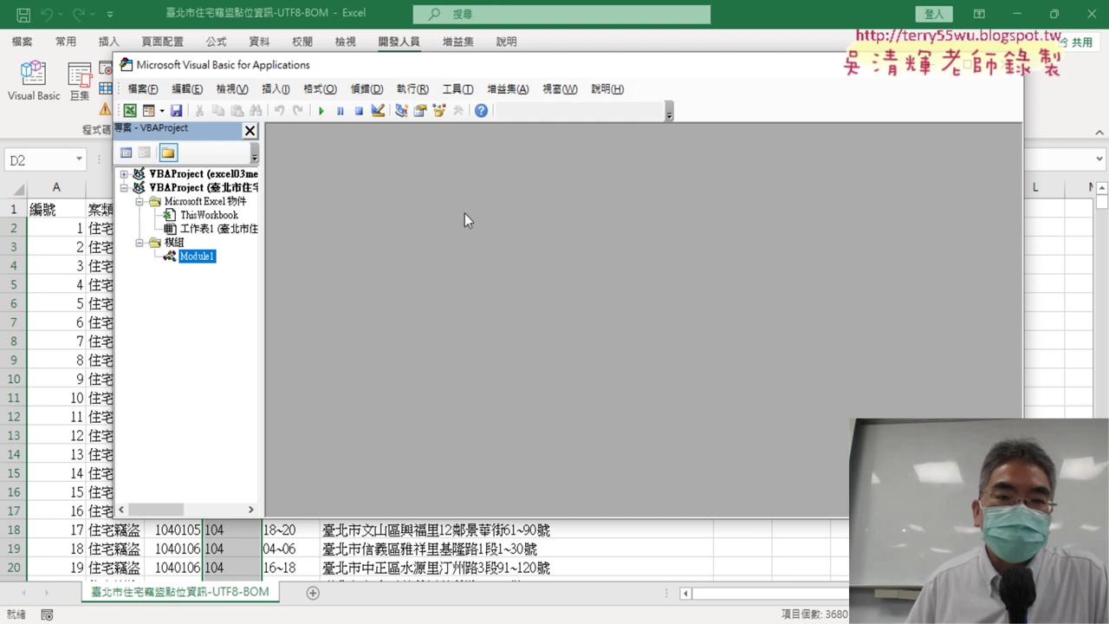
pyautogui.doubleClick(196, 256)
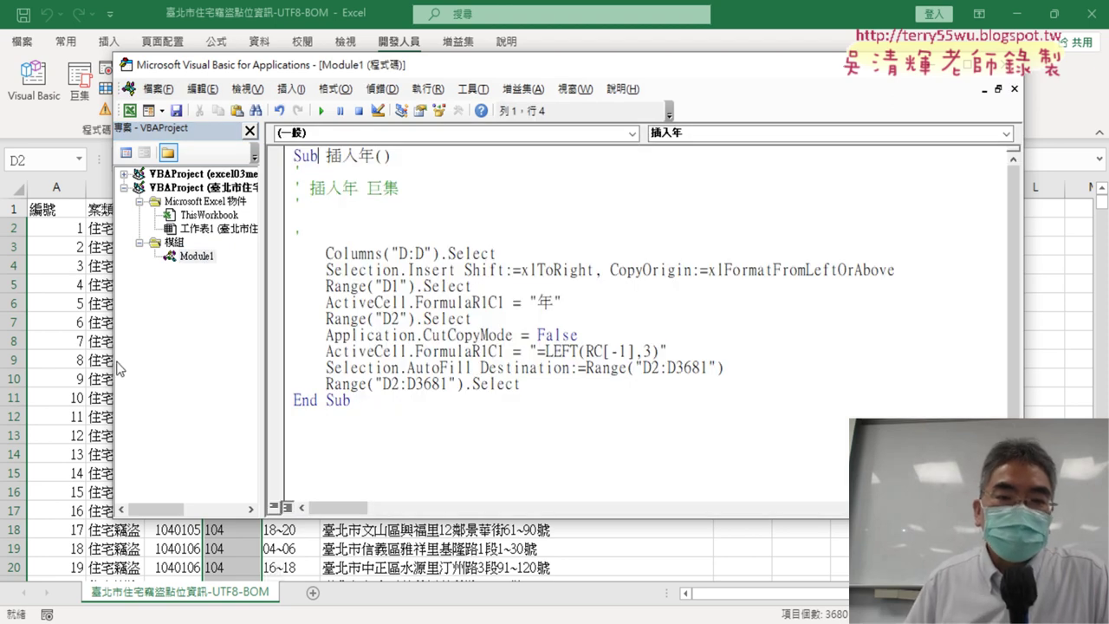
pyautogui.click(246, 88)
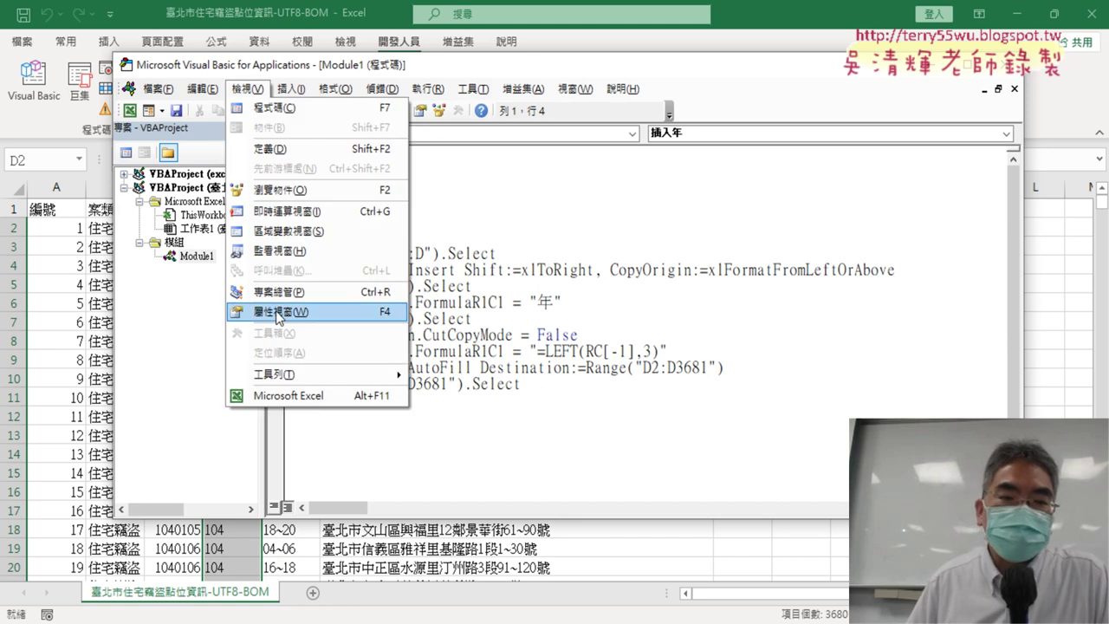
pyautogui.click(278, 313)
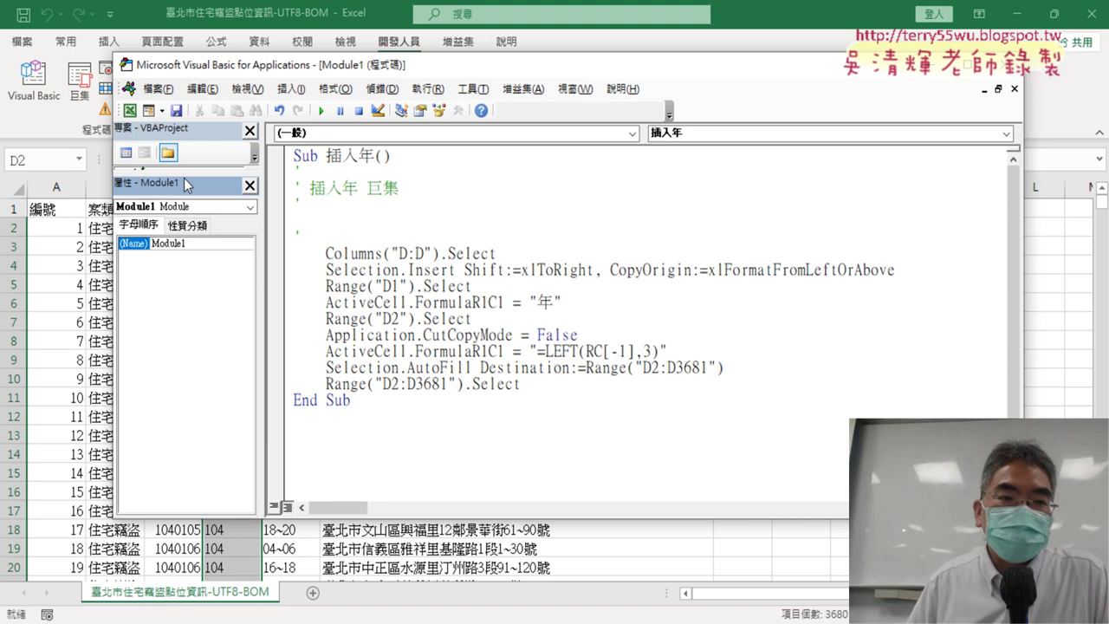
# Step: Give the project tree more room and reposition and resize the editor window
pyautogui.moveTo(184, 178); pyautogui.dragTo(184, 366)
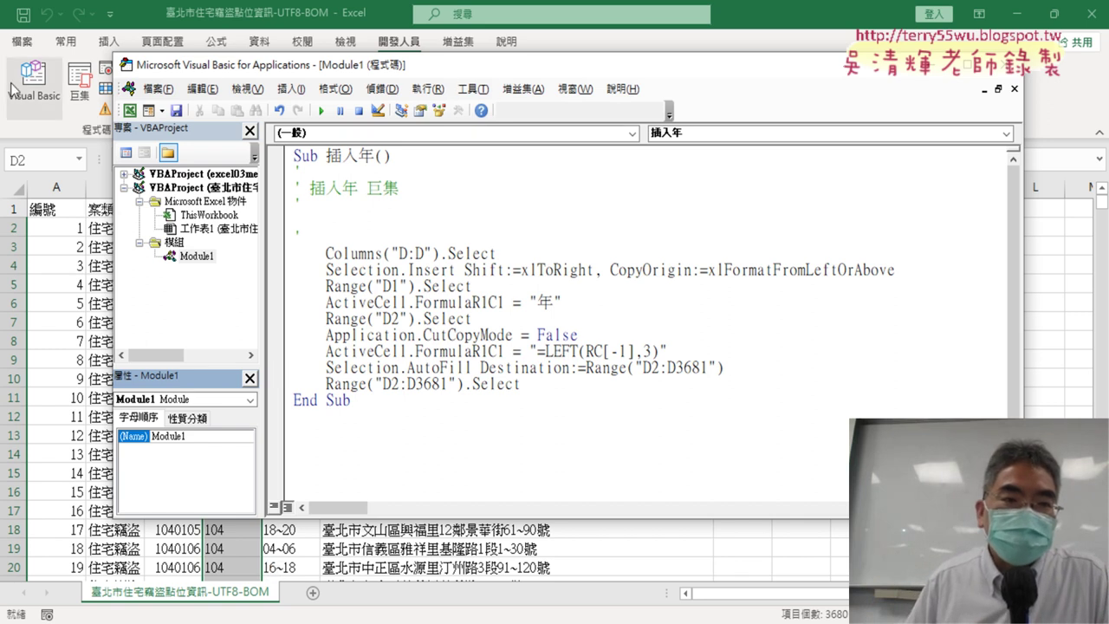
pyautogui.moveTo(212, 71)
pyautogui.mouseDown()
pyautogui.moveTo(153, 33)
pyautogui.moveTo(104, 22)
pyautogui.mouseUp()
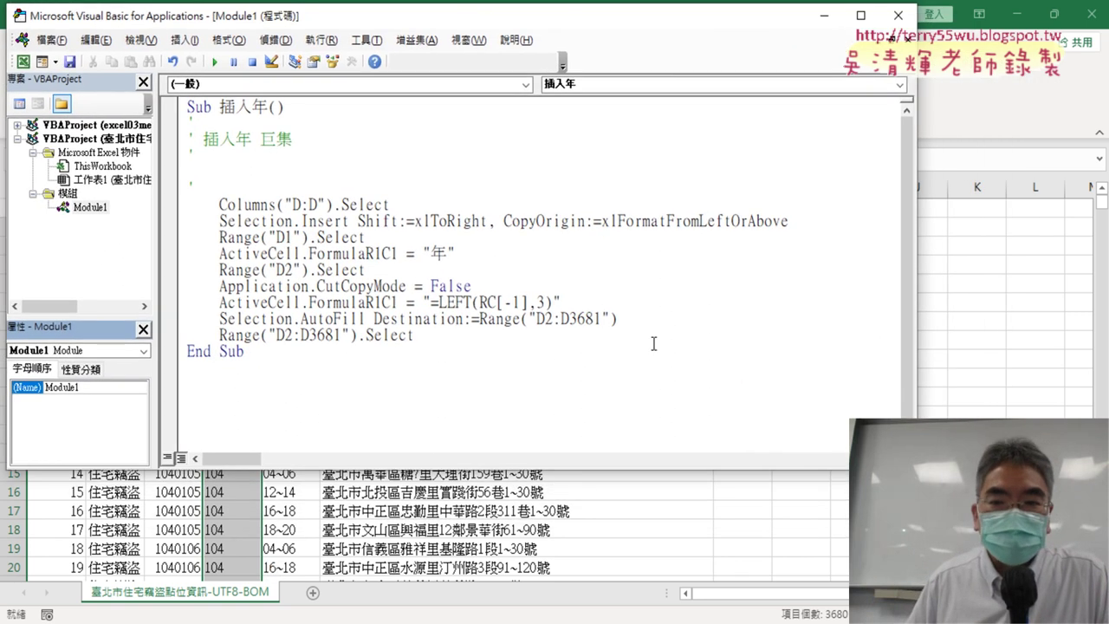
pyautogui.moveTo(915, 469)
pyautogui.mouseDown()
pyautogui.moveTo(945, 546)
pyautogui.moveTo(828, 480)
pyautogui.mouseUp()
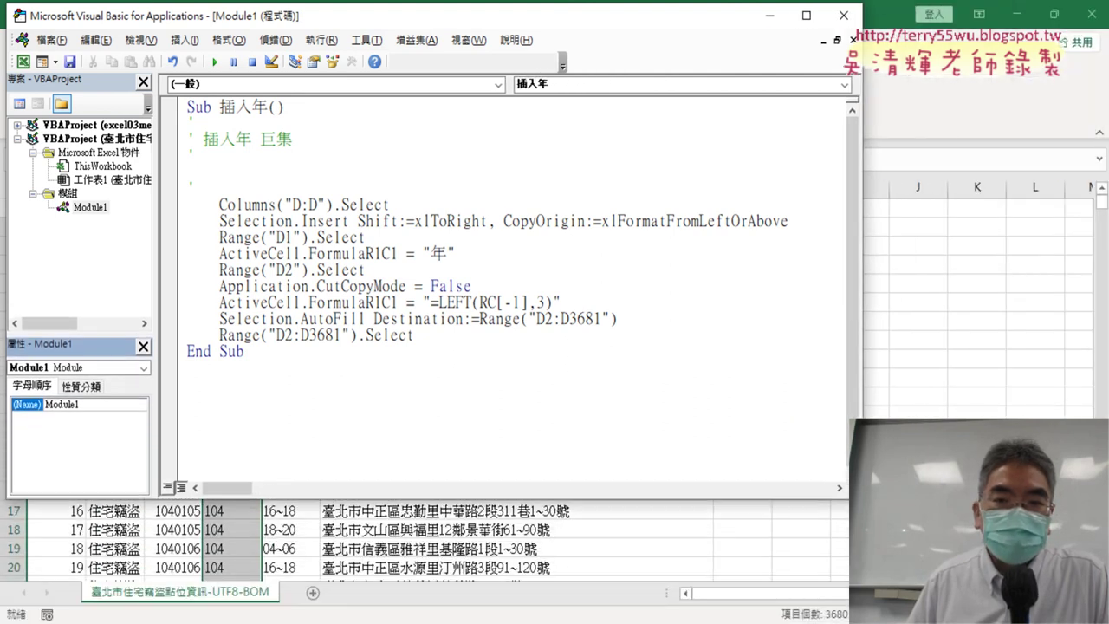
pyautogui.moveTo(451, 24); pyautogui.dragTo(747, 63)
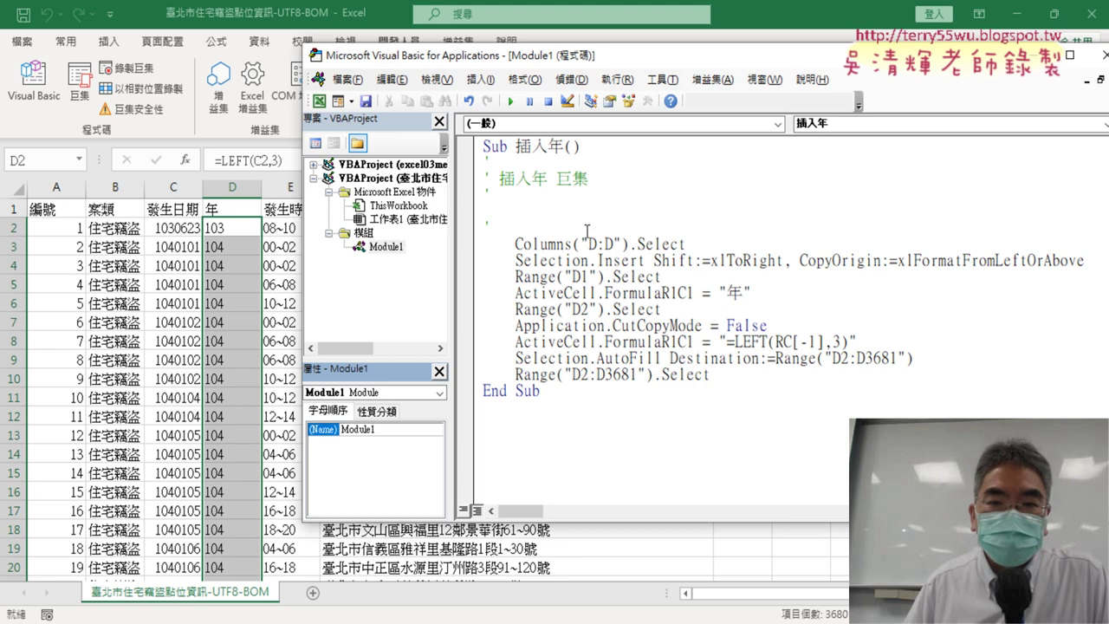
pyautogui.moveTo(485, 158)
pyautogui.mouseDown()
pyautogui.moveTo(569, 374)
pyautogui.moveTo(715, 374)
pyautogui.mouseUp()
pyautogui.click(788, 376)
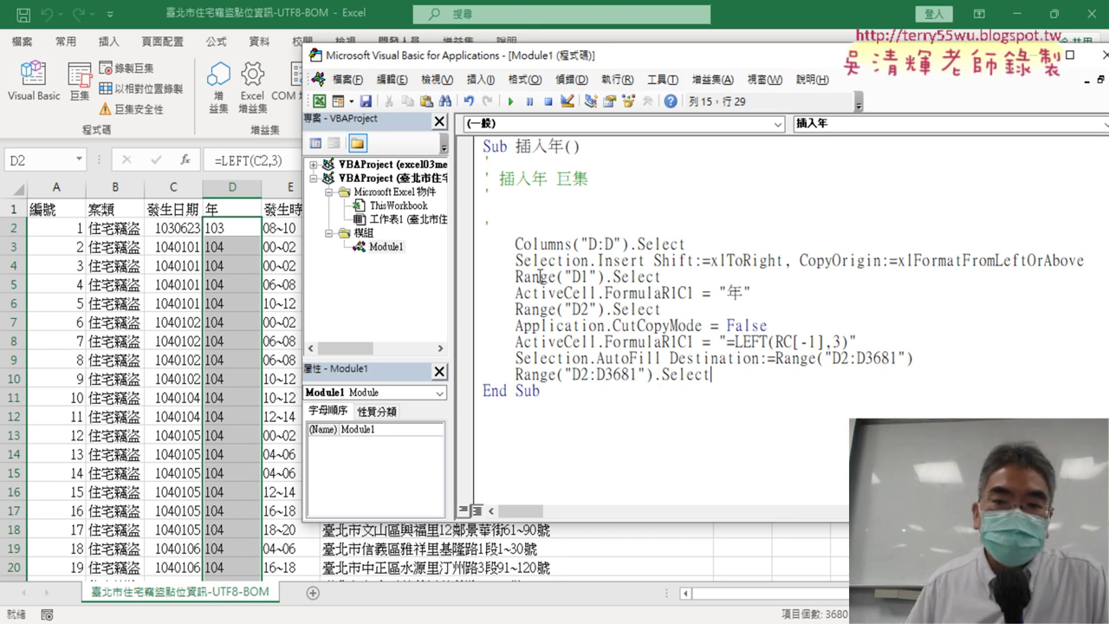
pyautogui.moveTo(516, 243); pyautogui.dragTo(571, 244)
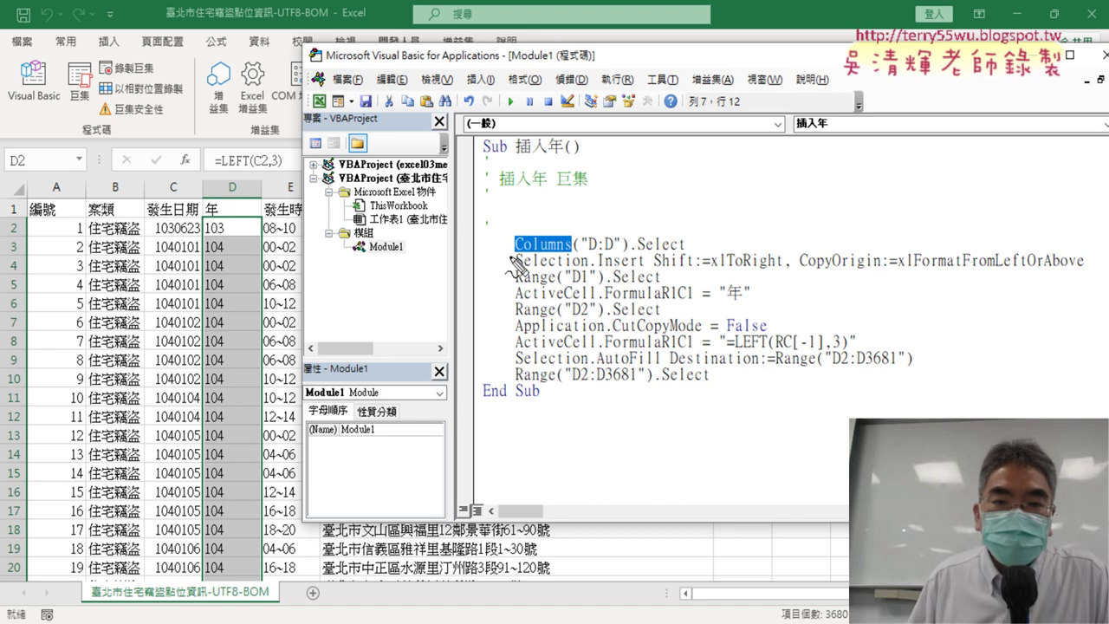
pyautogui.moveTo(522, 258); pyautogui.dragTo(568, 258)
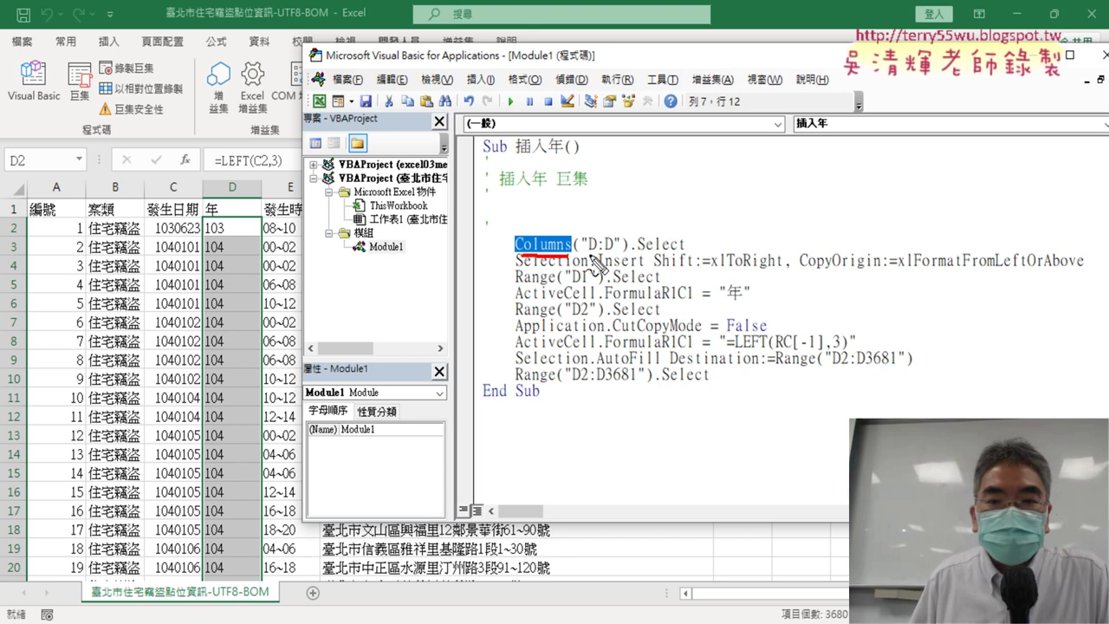
pyautogui.moveTo(589, 253); pyautogui.dragTo(697, 253)
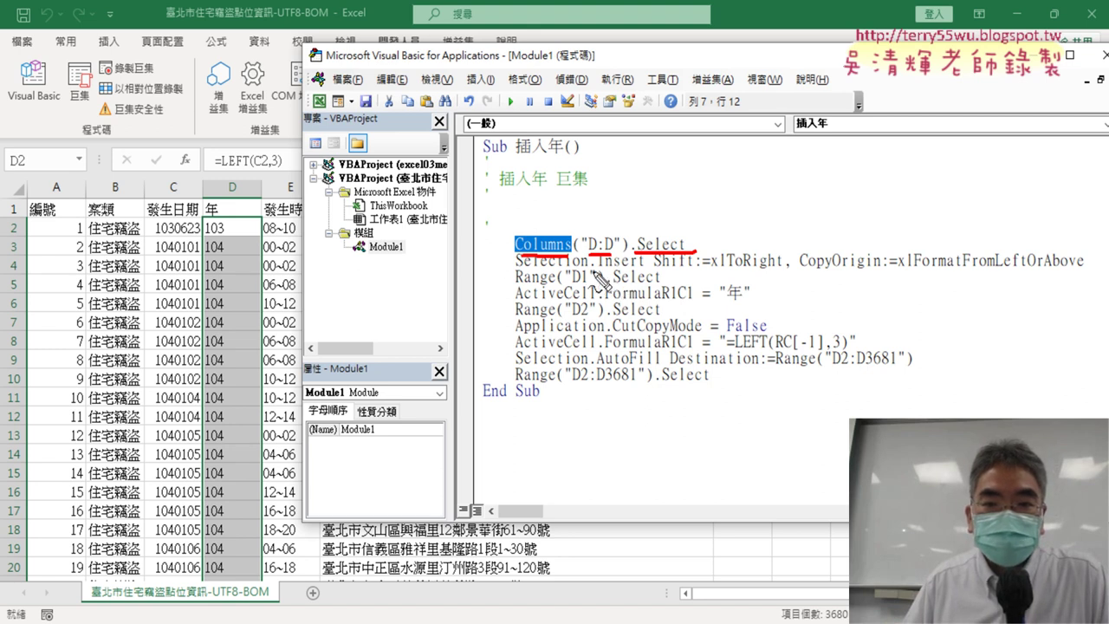
pyautogui.moveTo(590, 271); pyautogui.dragTo(646, 270)
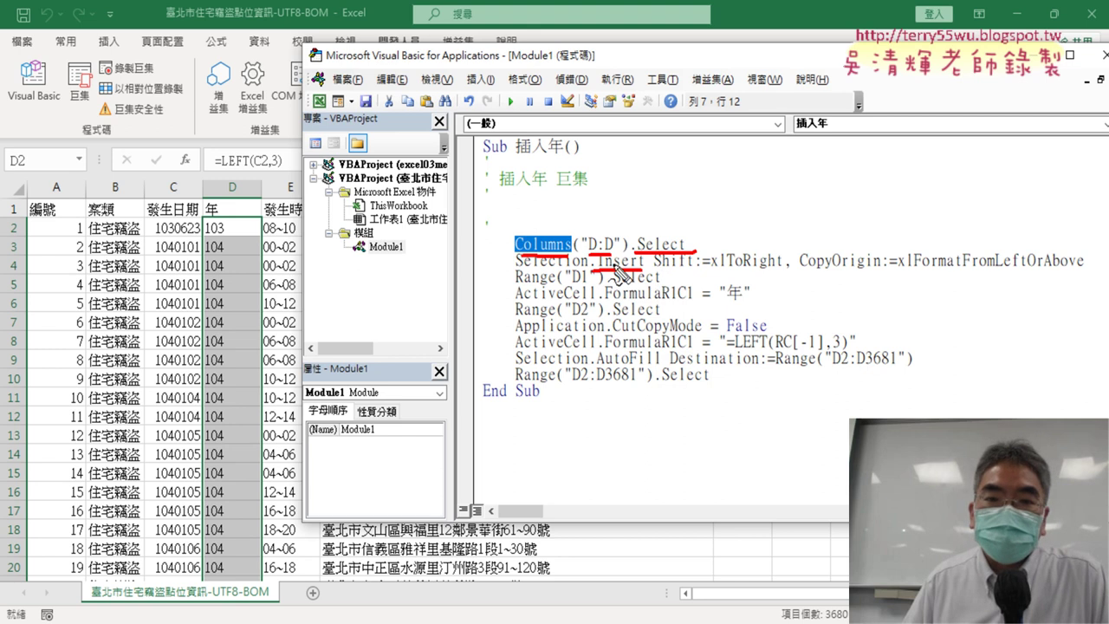
pyautogui.moveTo(522, 278); pyautogui.dragTo(591, 277)
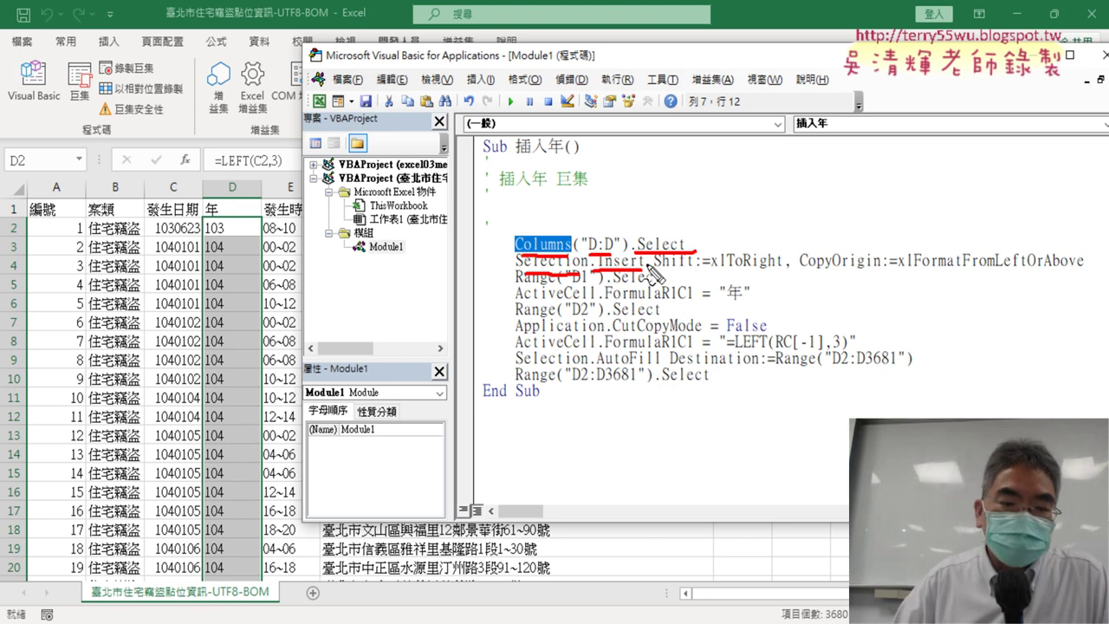
pyautogui.press('Escape')
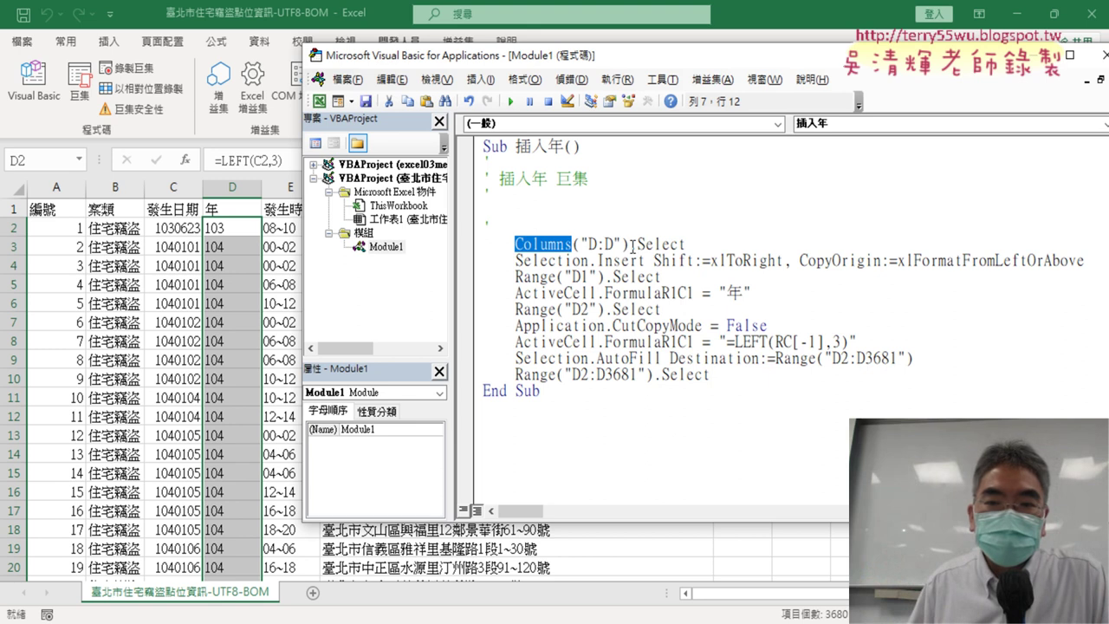
pyautogui.moveTo(630, 244); pyautogui.dragTo(685, 245)
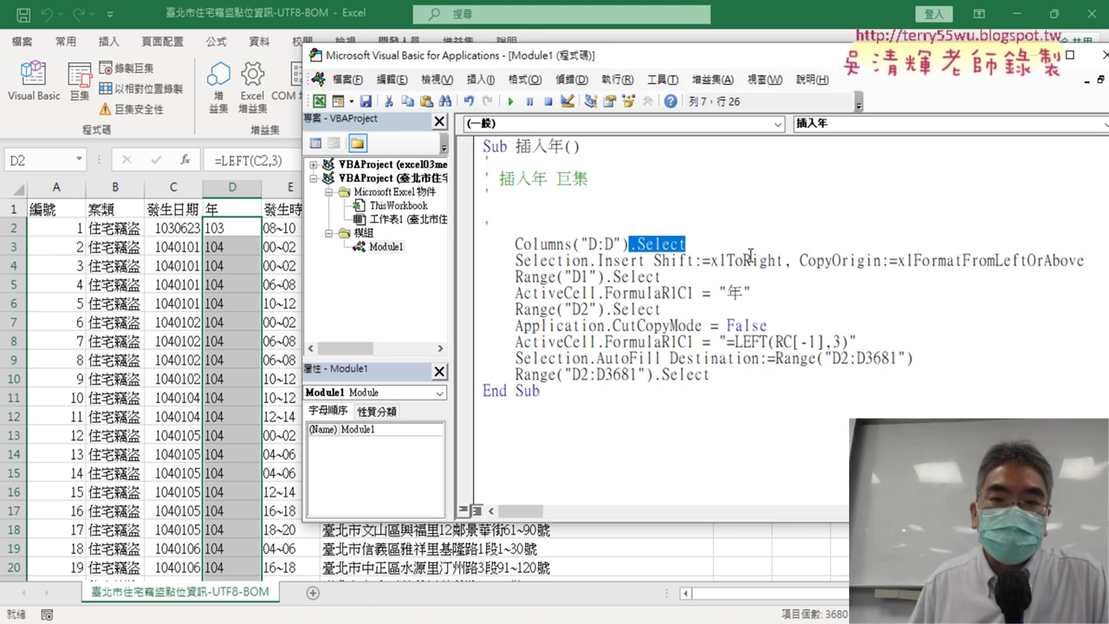
pyautogui.click(681, 244)
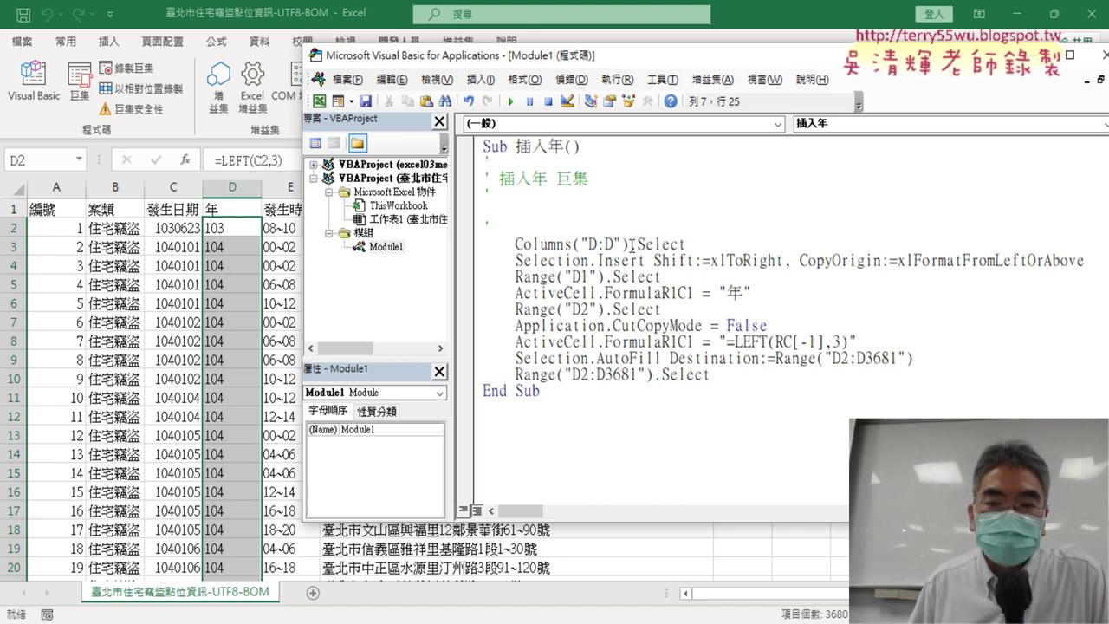
pyautogui.moveTo(631, 245)
pyautogui.mouseDown()
pyautogui.moveTo(687, 246)
pyautogui.moveTo(596, 260)
pyautogui.mouseUp()
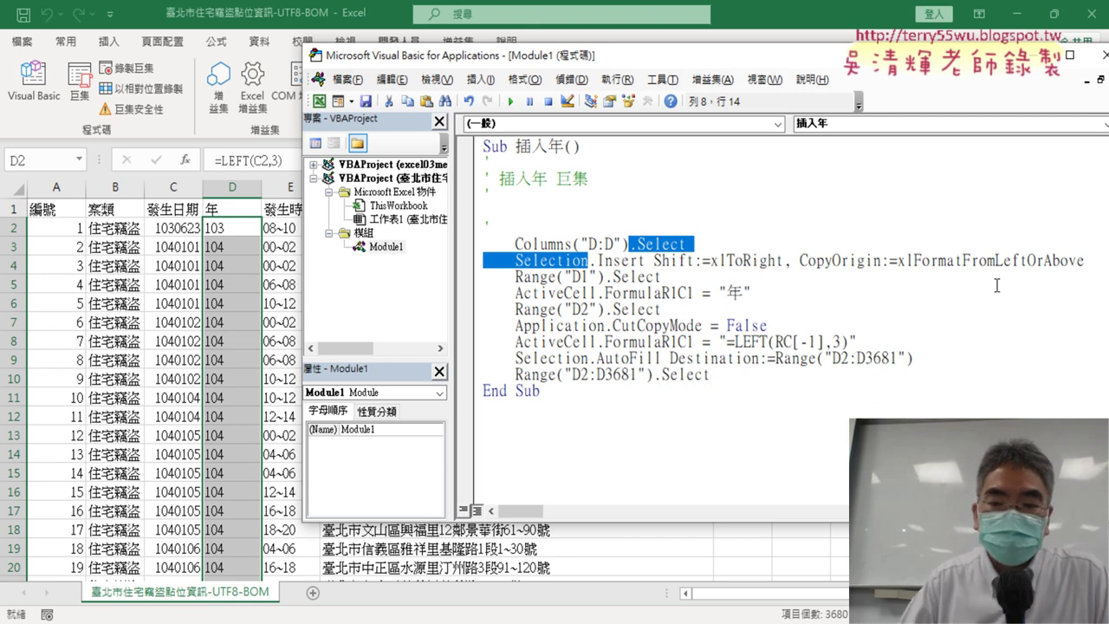
# Step: Join the select and insert lines into one Columns("D:D").Insert without Shift or CopyOrigin arguments
pyautogui.press('Delete')
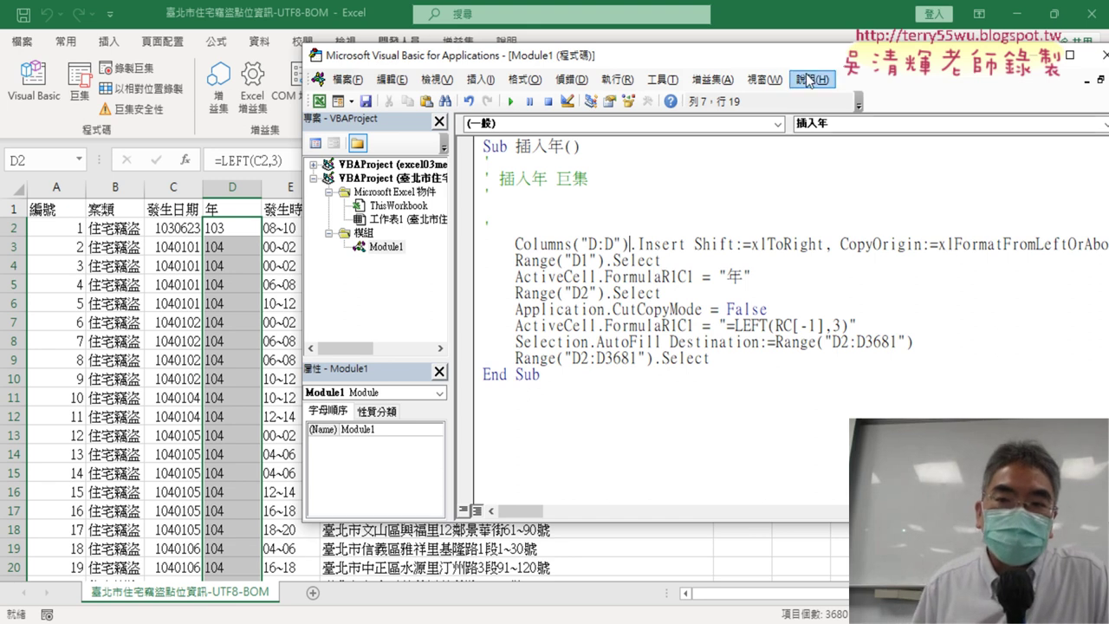
pyautogui.moveTo(805, 55); pyautogui.dragTo(618, 54)
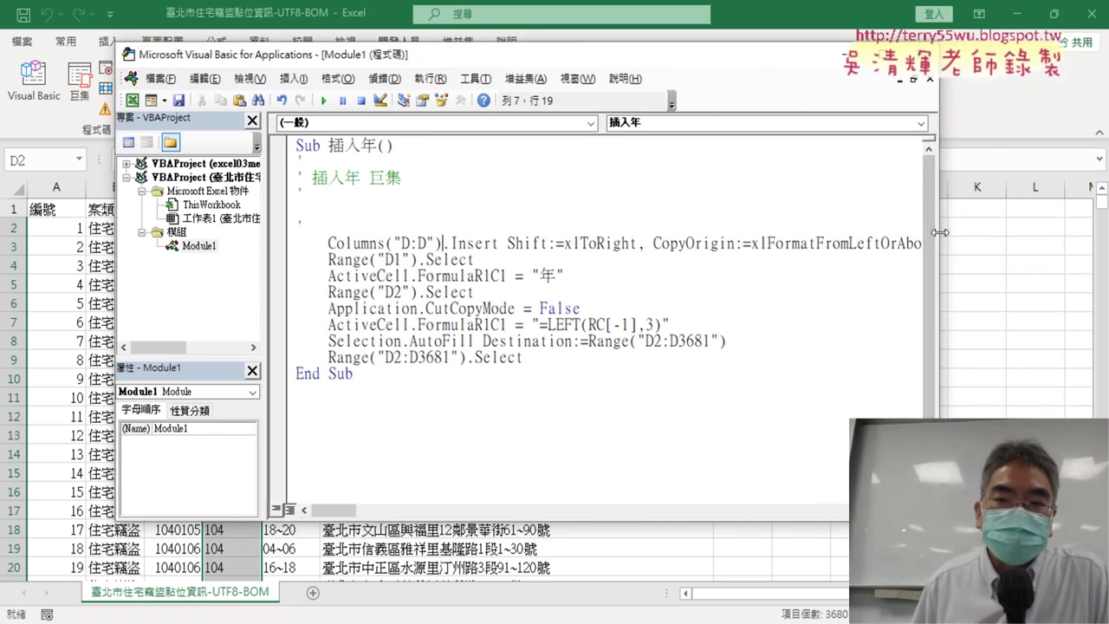
pyautogui.moveTo(939, 232); pyautogui.dragTo(1046, 232)
pyautogui.moveTo(946, 243)
pyautogui.mouseDown()
pyautogui.moveTo(536, 256)
pyautogui.moveTo(500, 244)
pyautogui.mouseUp()
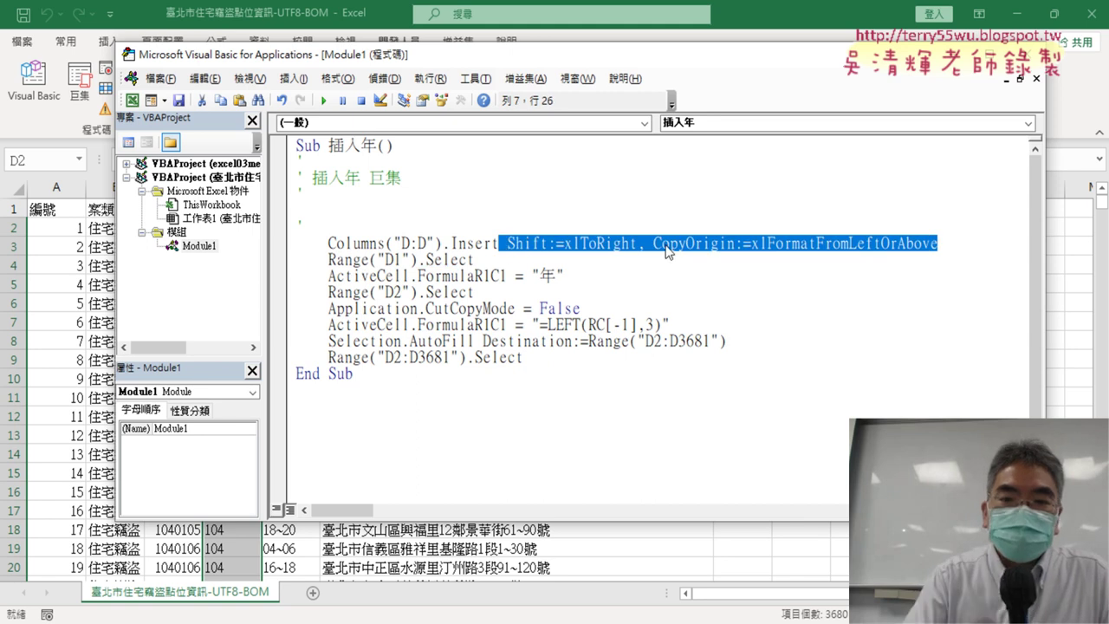
pyautogui.press('Delete')
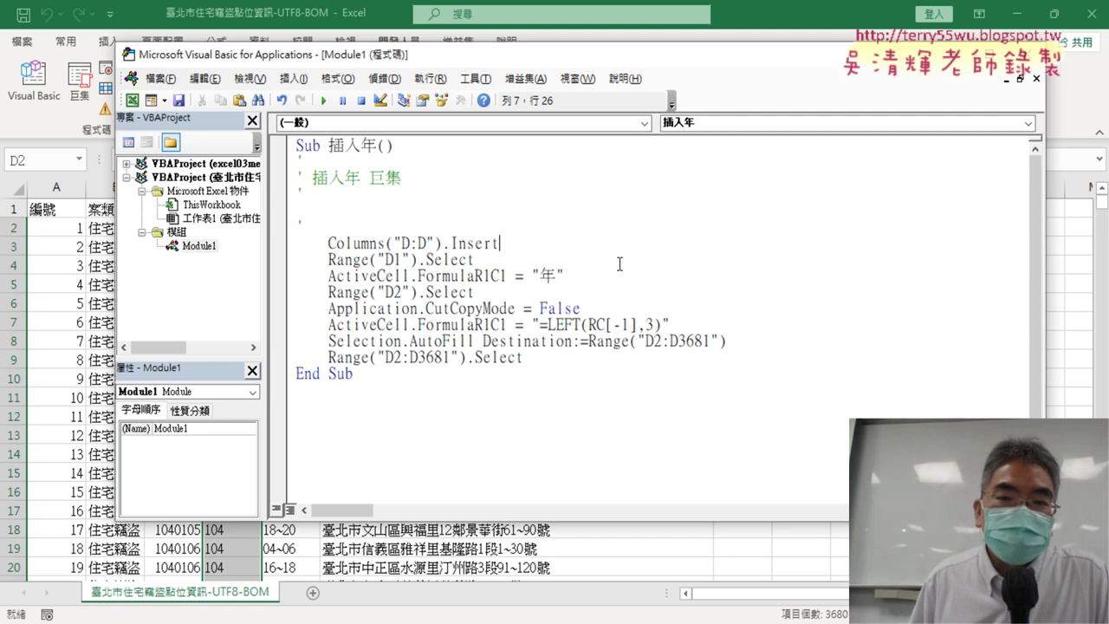
# Step: Shorten the reference to Columns("D"), trying Columns(4) and then undoing it
pyautogui.moveTo(430, 243); pyautogui.dragTo(409, 244)
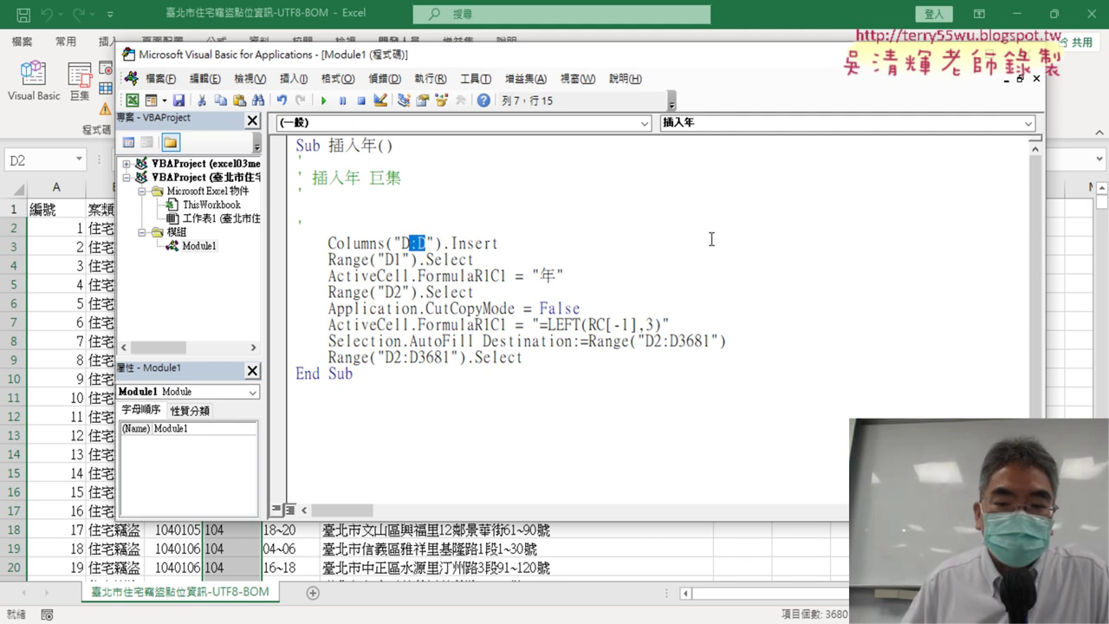
pyautogui.press('Delete')
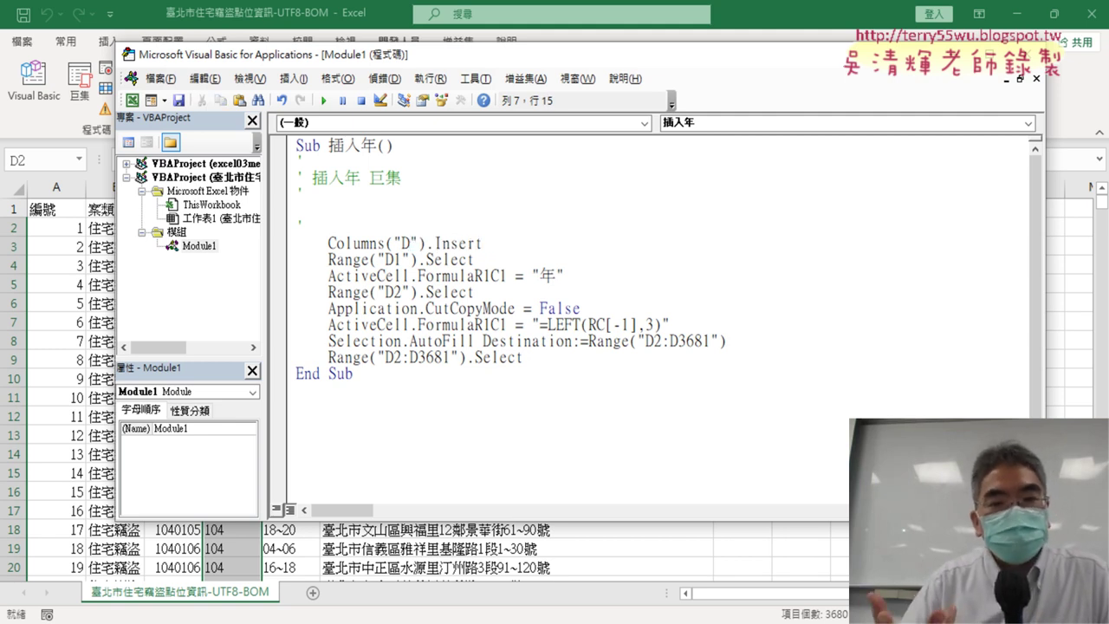
pyautogui.moveTo(683, 57); pyautogui.dragTo(872, 59)
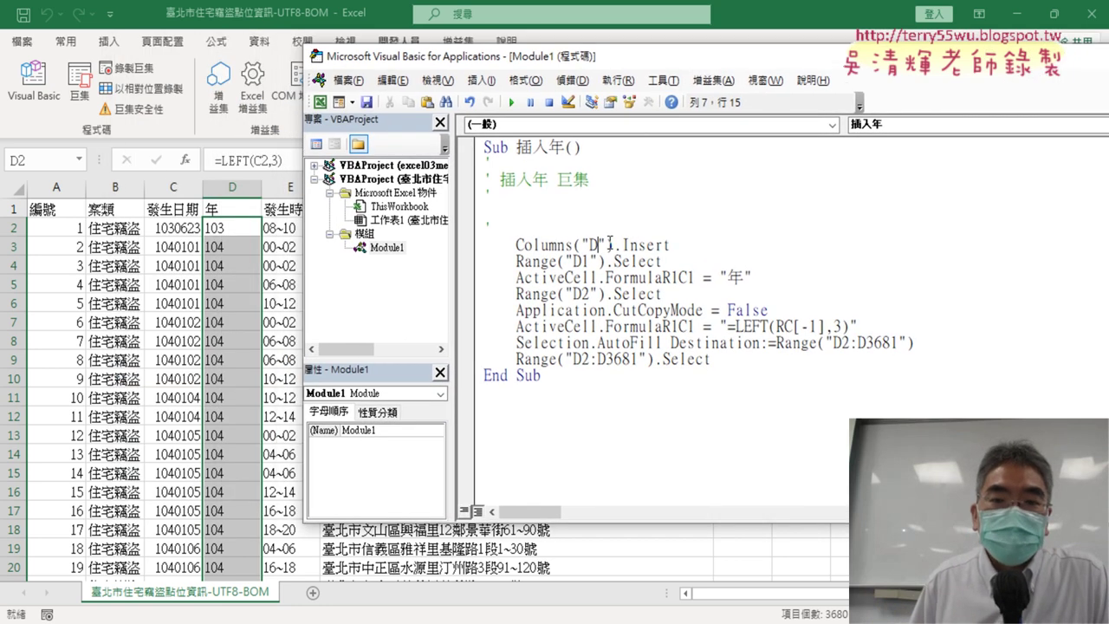
pyautogui.hotkey('shift', 'Left')
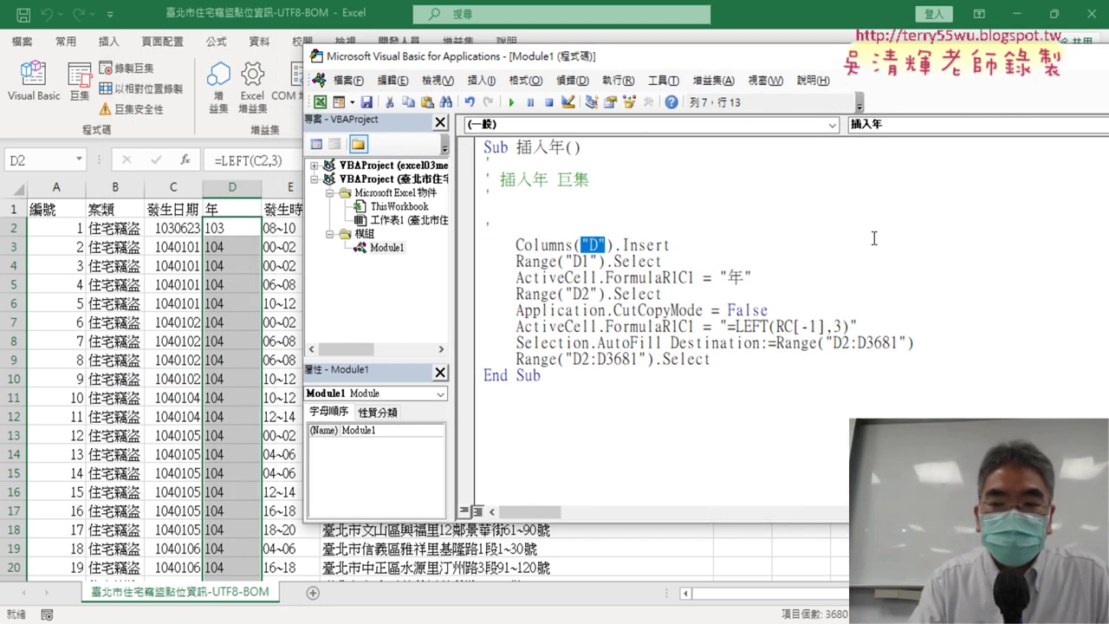
pyautogui.write('4')
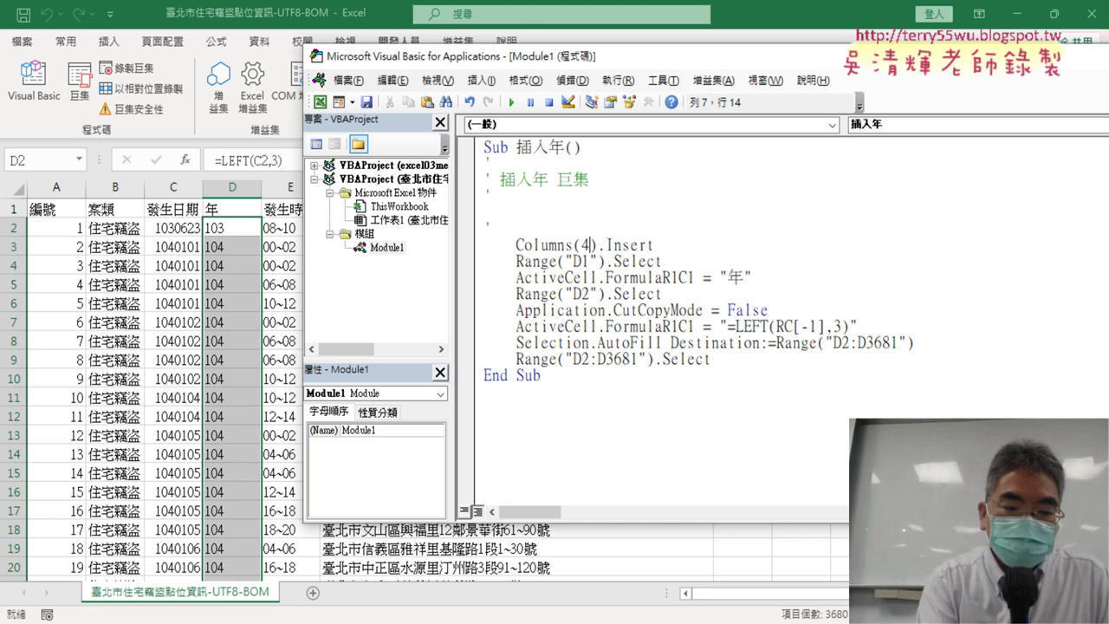
pyautogui.hotkey('ctrl', 'z')
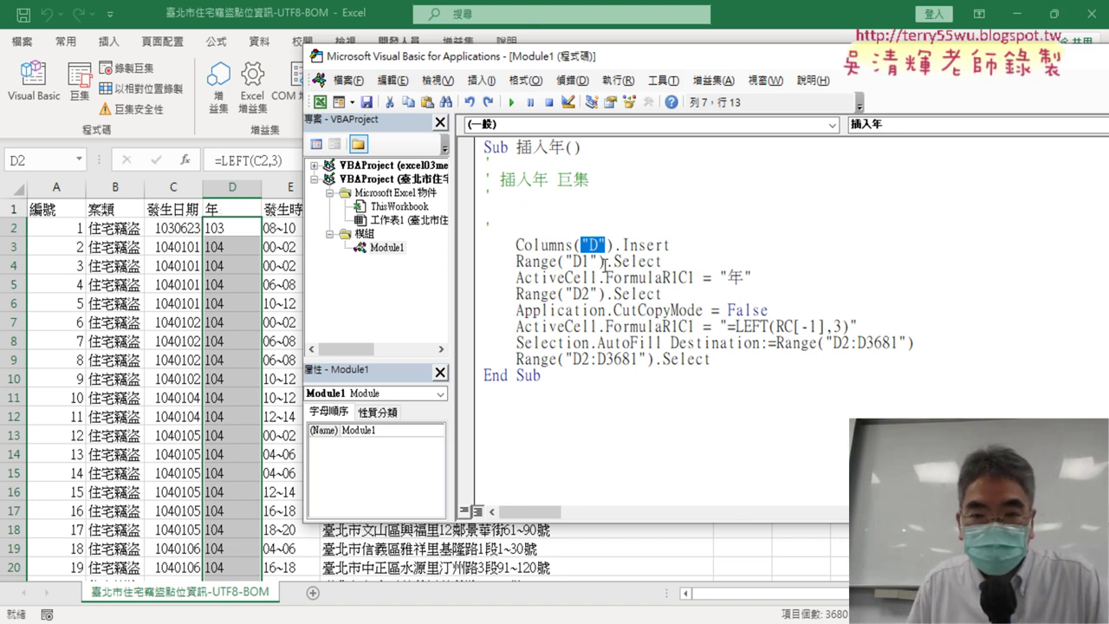
# Step: Delete the Select/ActiveCell and CutCopyMode code so Range("D1") = "年" and Range("D2") gets the formula
pyautogui.moveTo(606, 262); pyautogui.dragTo(665, 261)
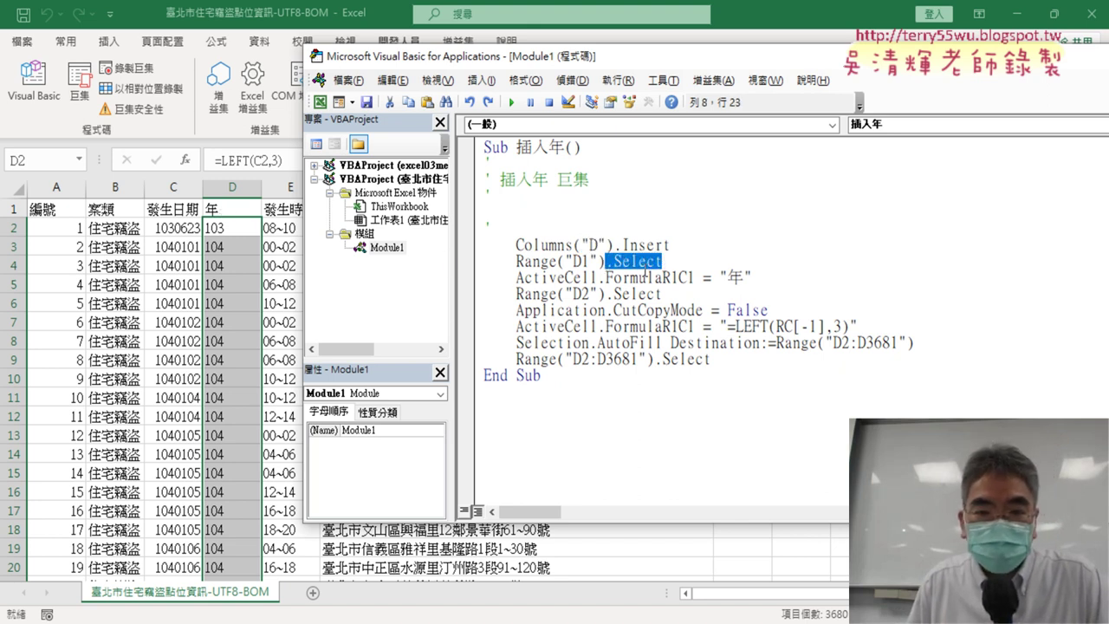
pyautogui.moveTo(518, 261); pyautogui.dragTo(604, 264)
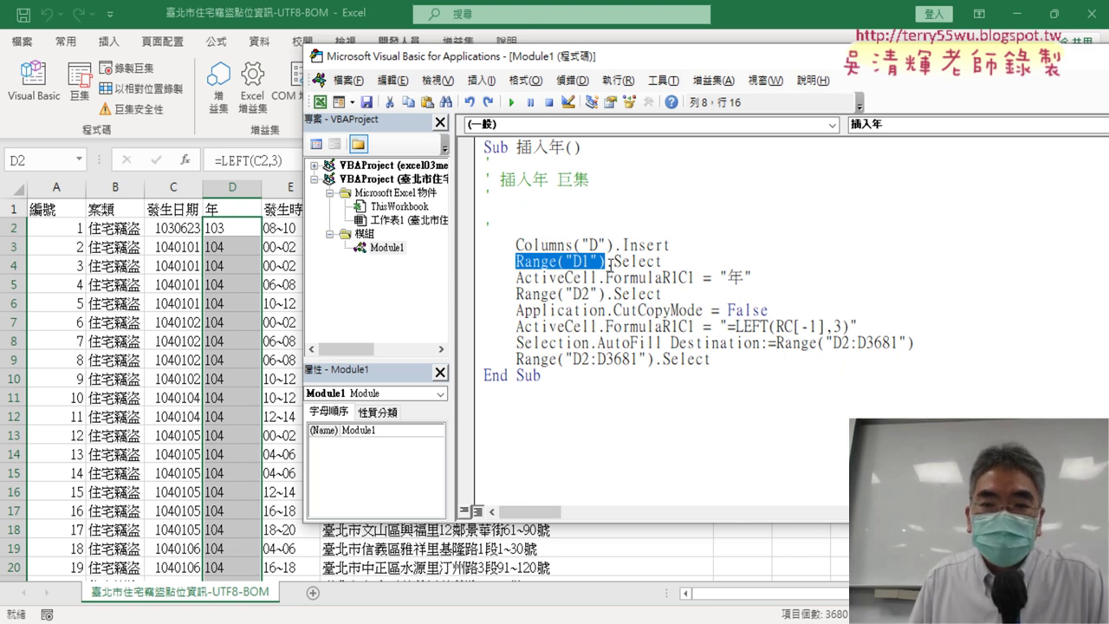
pyautogui.moveTo(607, 262); pyautogui.dragTo(695, 277)
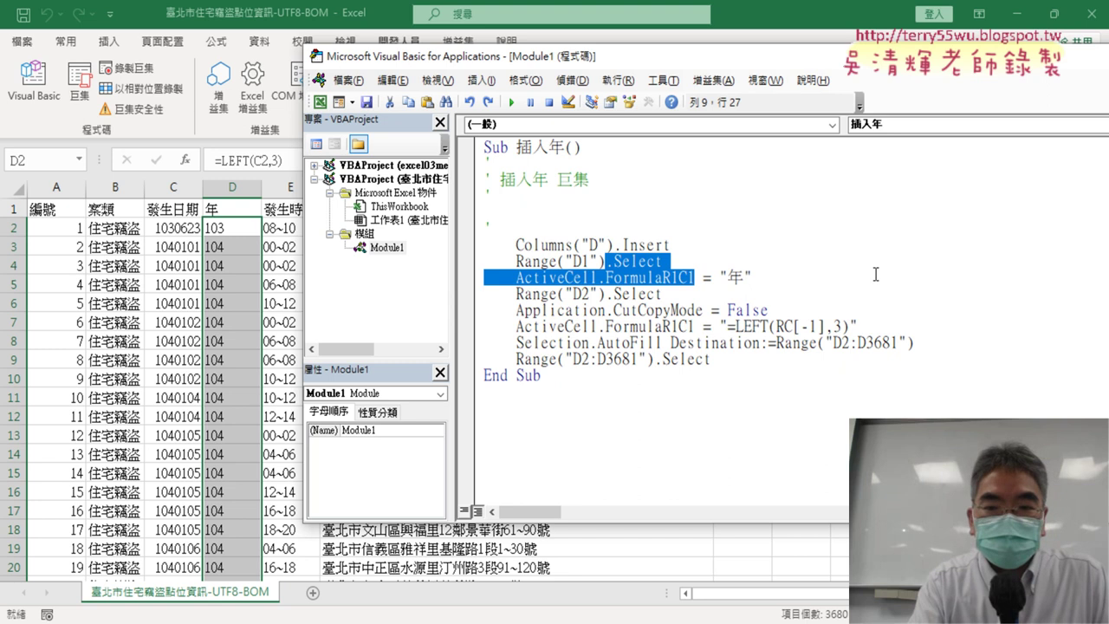
pyautogui.press('Delete')
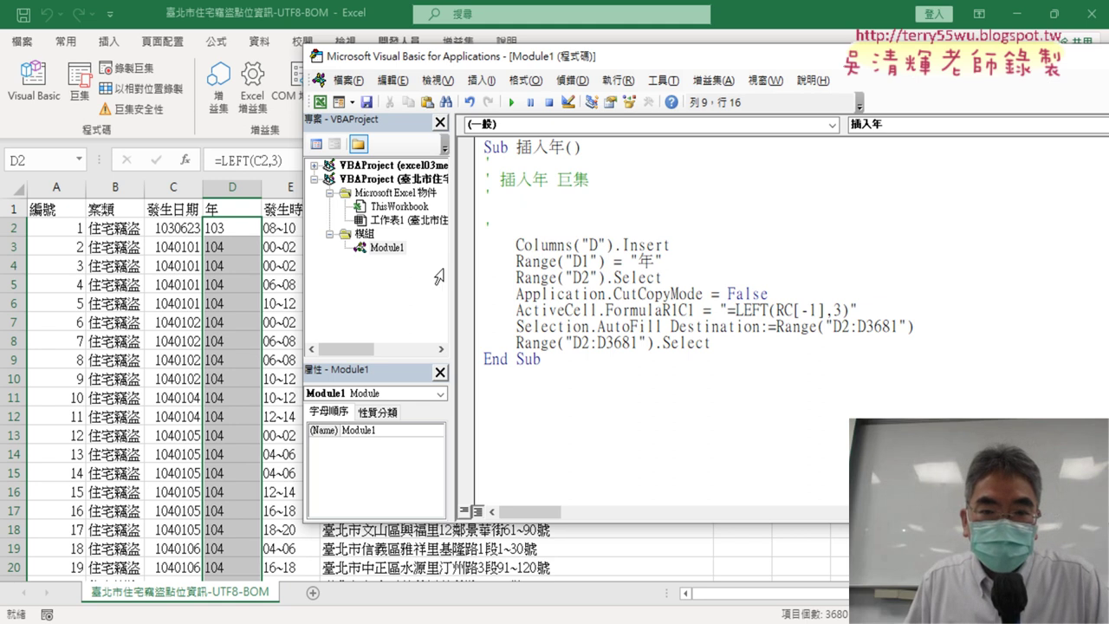
pyautogui.moveTo(605, 278)
pyautogui.mouseDown()
pyautogui.moveTo(761, 295)
pyautogui.moveTo(702, 311)
pyautogui.mouseUp()
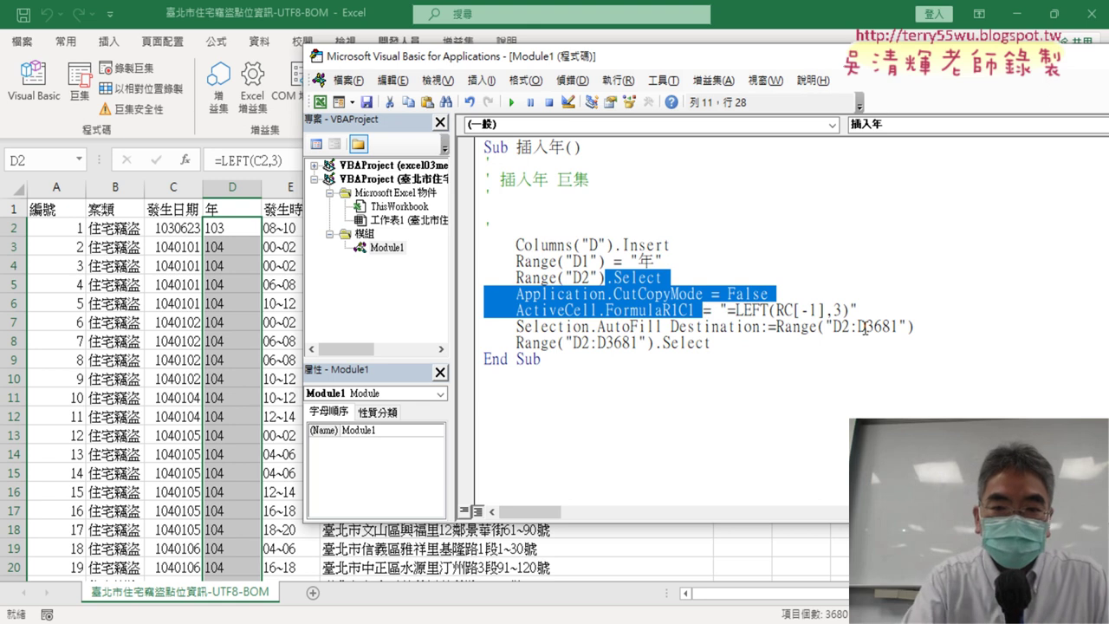
pyautogui.press('Delete')
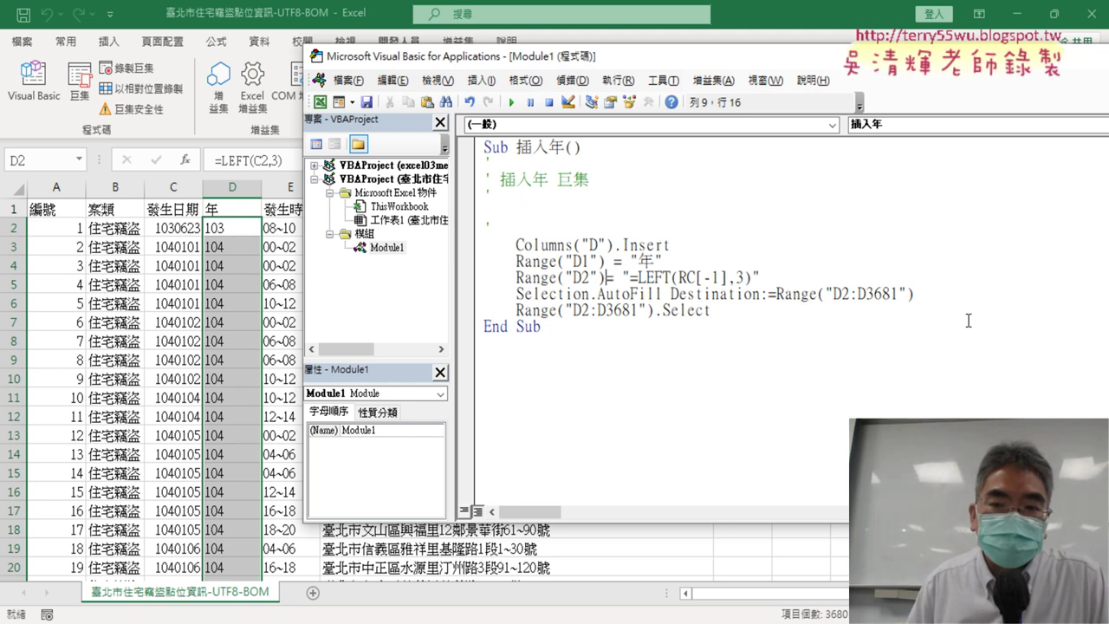
pyautogui.click(661, 277)
pyautogui.moveTo(750, 277); pyautogui.dragTo(630, 277)
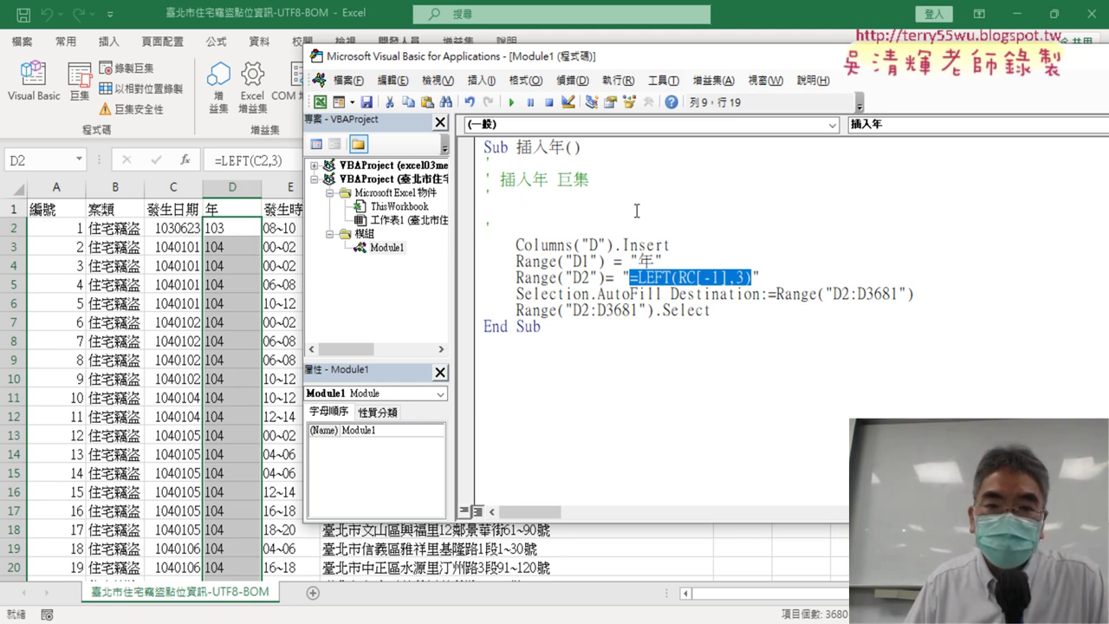
pyautogui.click(712, 277)
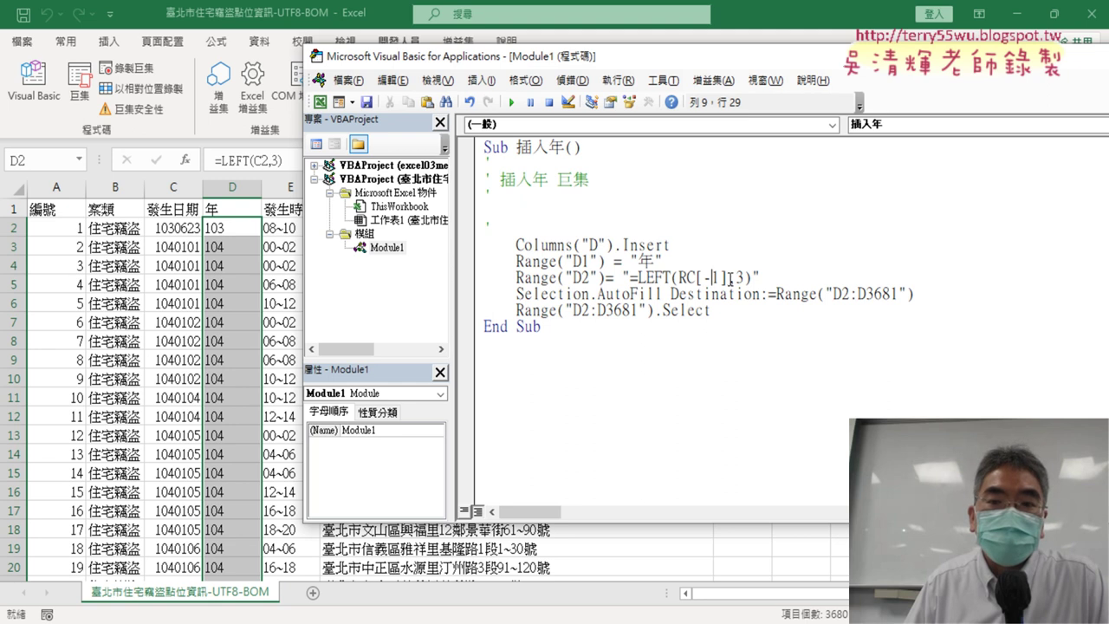
pyautogui.moveTo(728, 278); pyautogui.dragTo(694, 278)
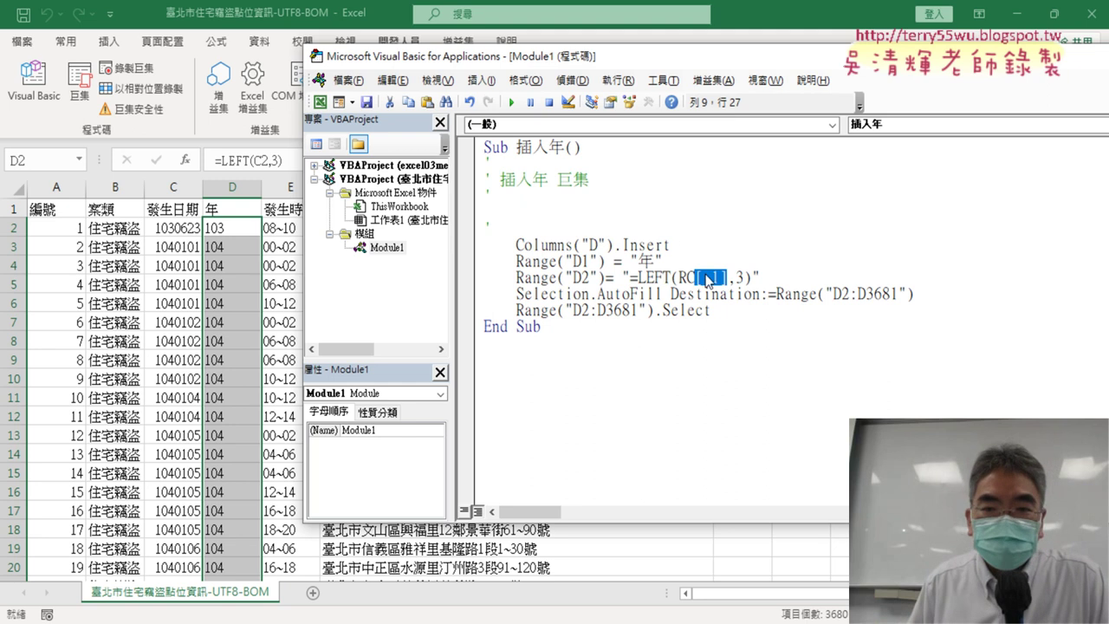
# Step: Copy =LEFT(C2,3) from D2's formula bar, cancel the edit, and return to the macro code
pyautogui.click(286, 159)
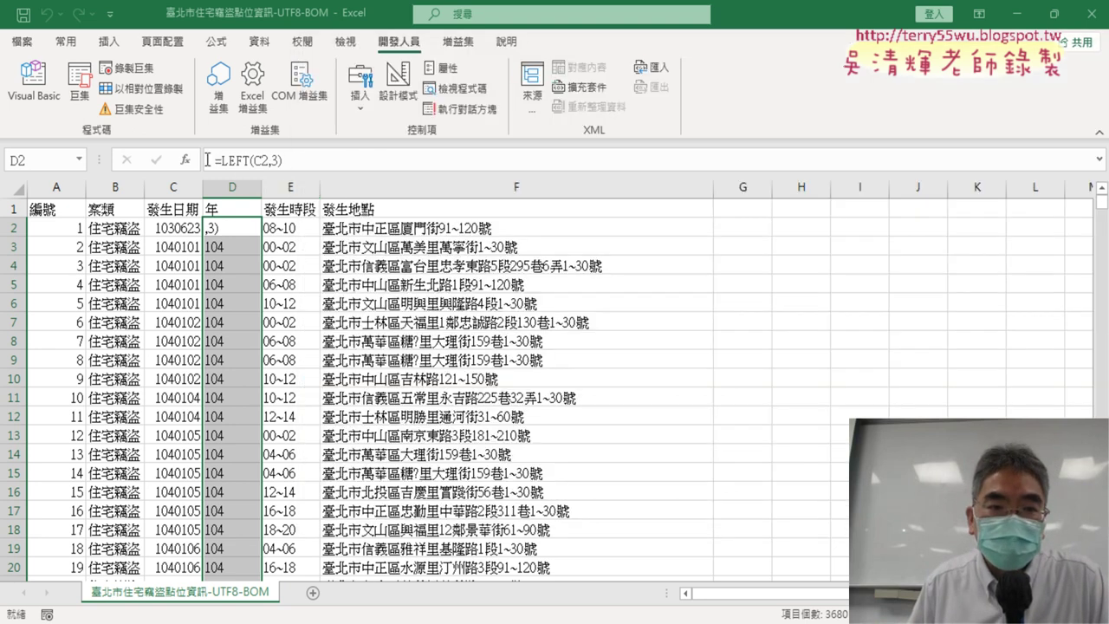
pyautogui.click(213, 159)
pyautogui.rightClick(275, 159)
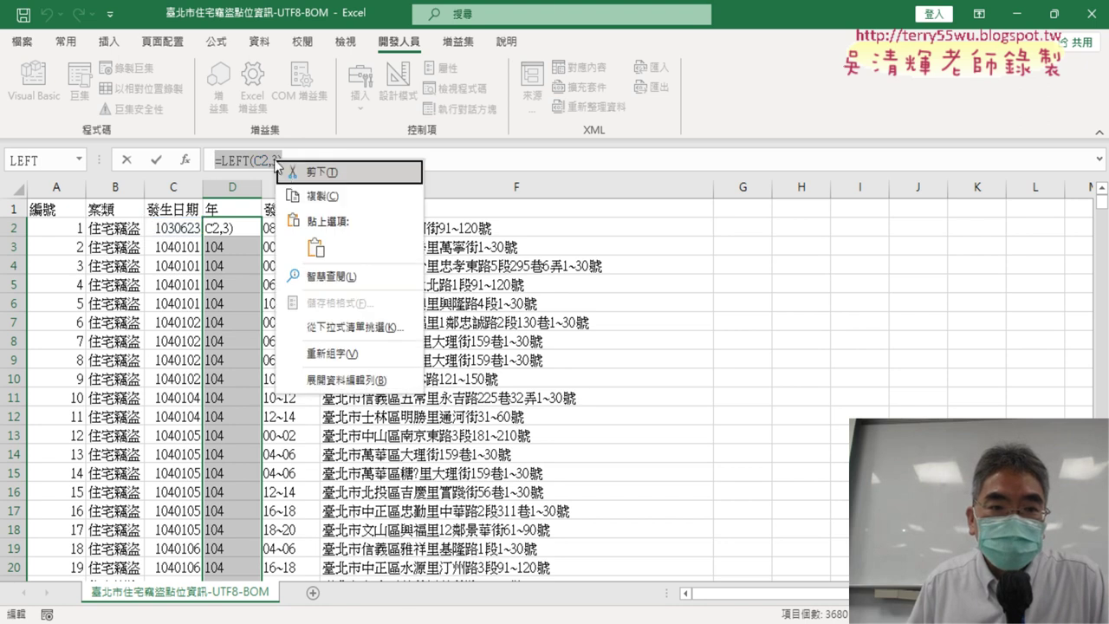
pyautogui.click(318, 188)
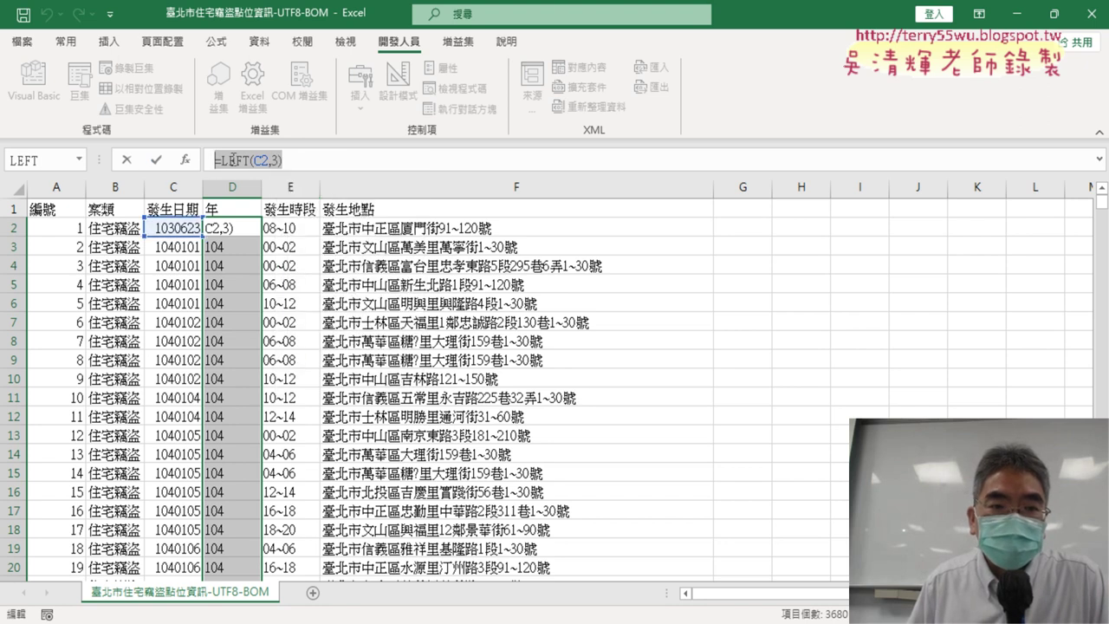
pyautogui.rightClick(251, 159)
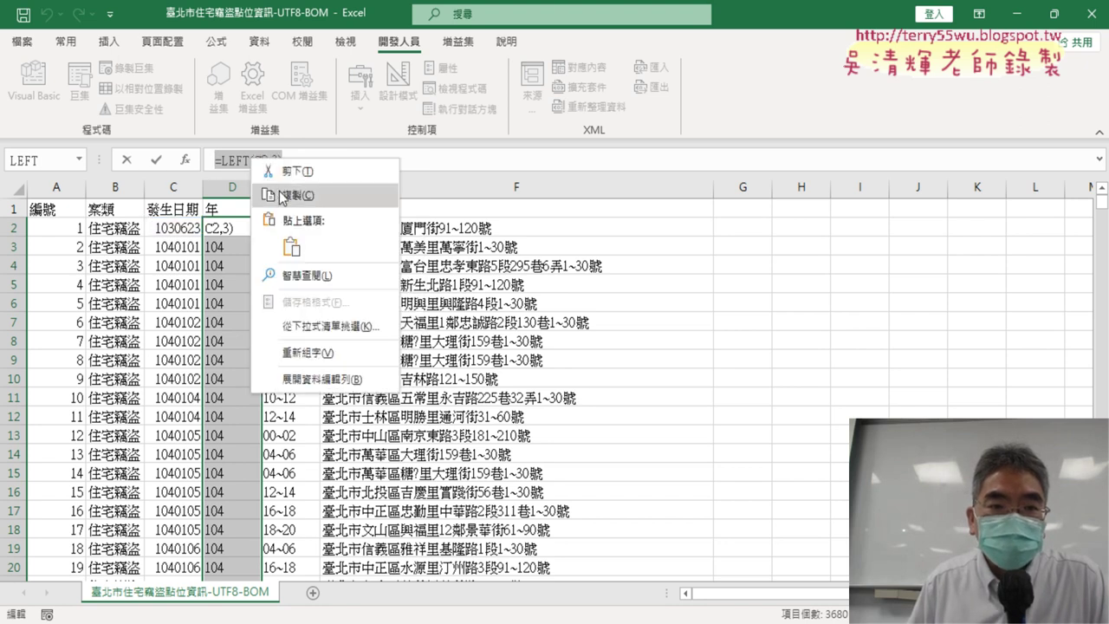
pyautogui.click(288, 192)
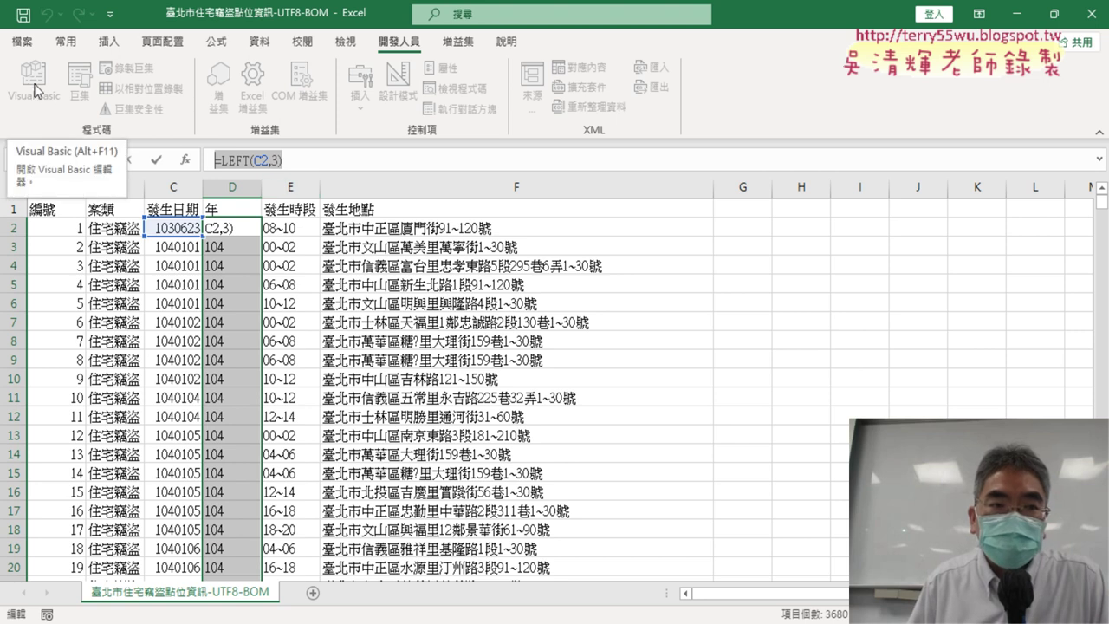
pyautogui.click(134, 161)
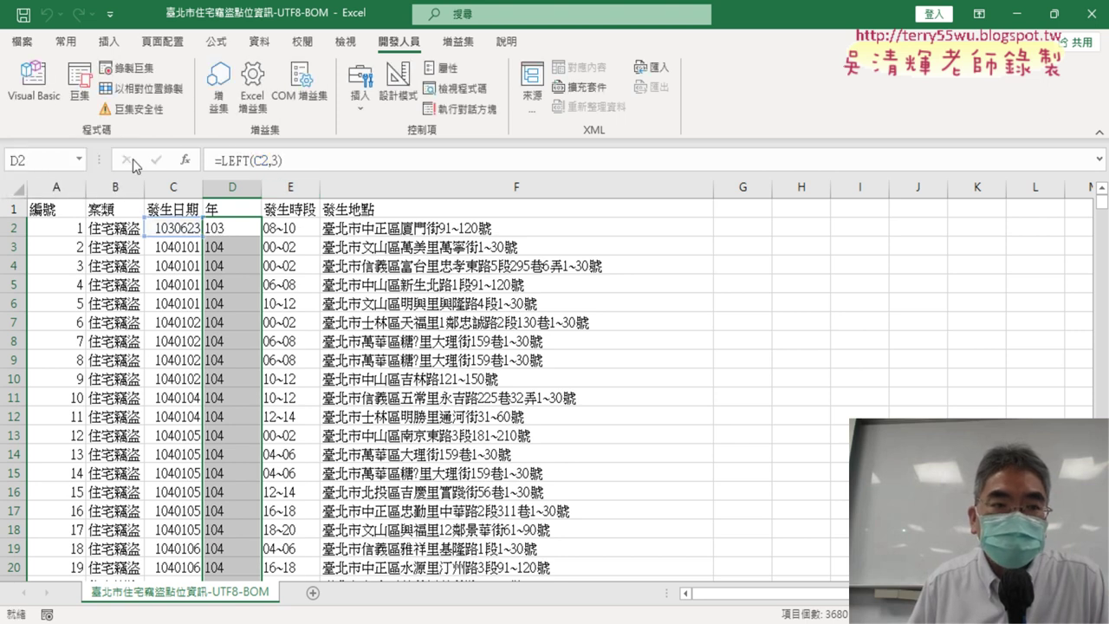
pyautogui.click(34, 82)
pyautogui.click(660, 260)
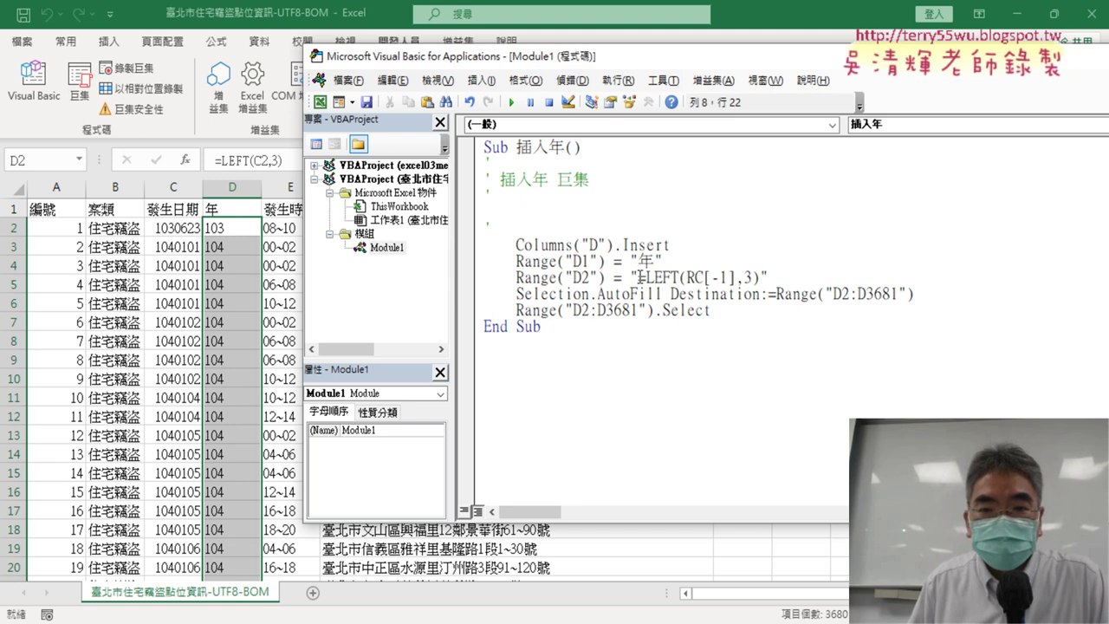
# Step: Paste =LEFT(C2,3) over =LEFT(RC[-1],3) on the Range("D2") line
pyautogui.moveTo(638, 277); pyautogui.dragTo(761, 277)
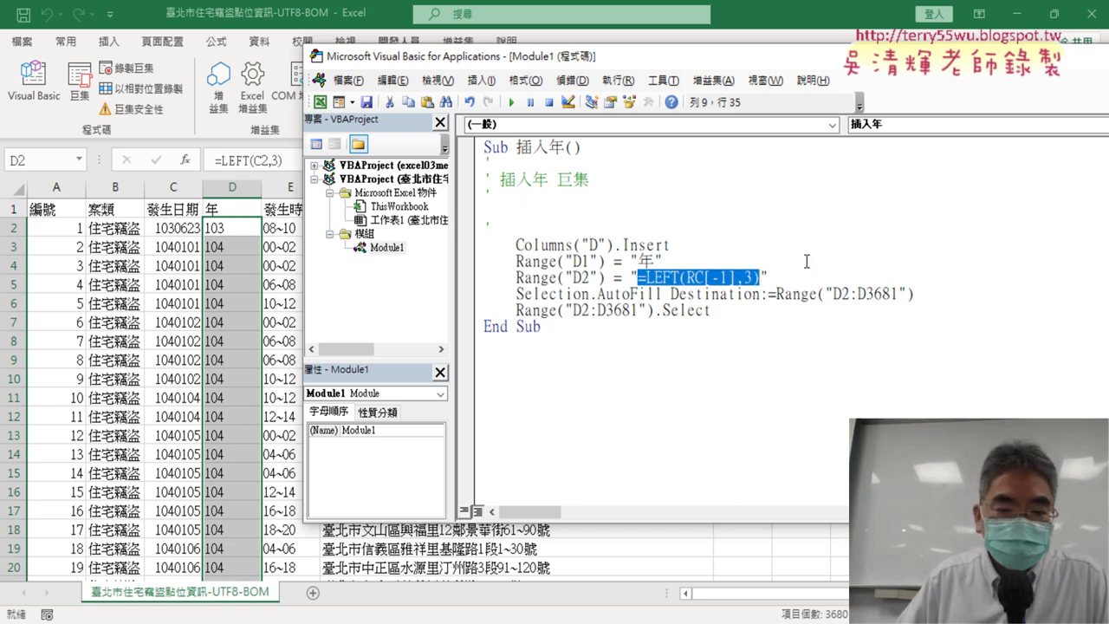
pyautogui.write('=LEFT(C2,3)')
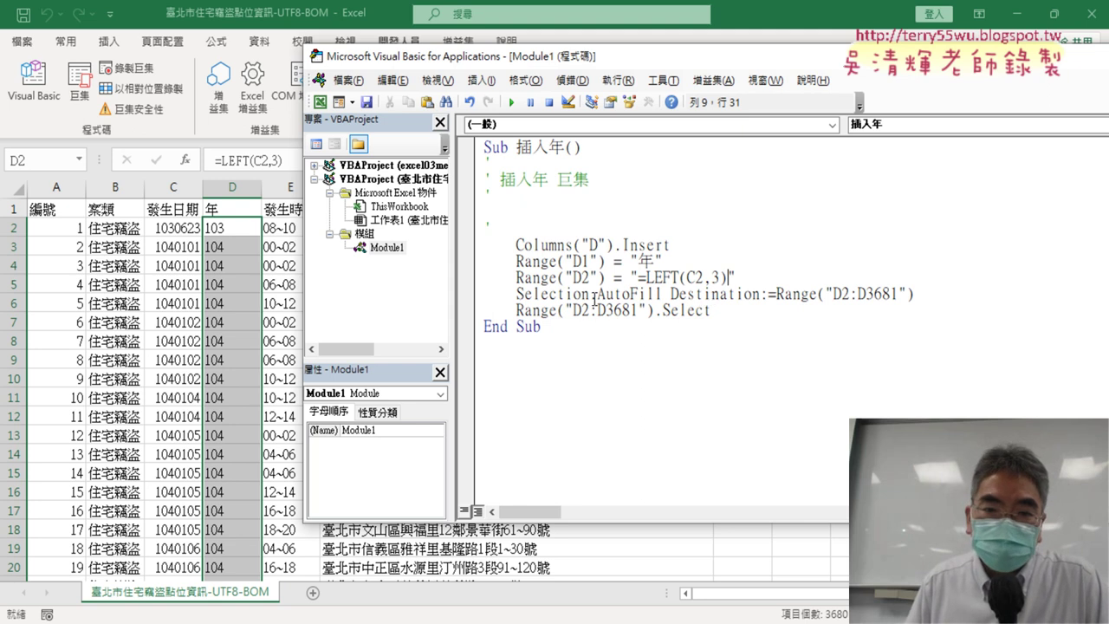
pyautogui.moveTo(594, 294); pyautogui.dragTo(515, 294)
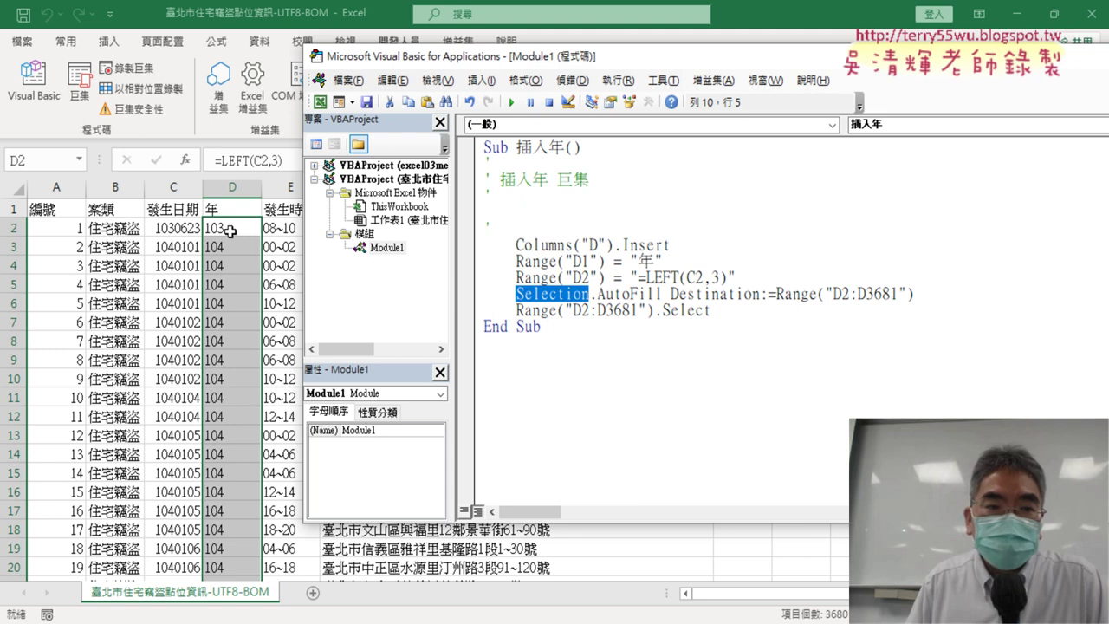
pyautogui.click(229, 230)
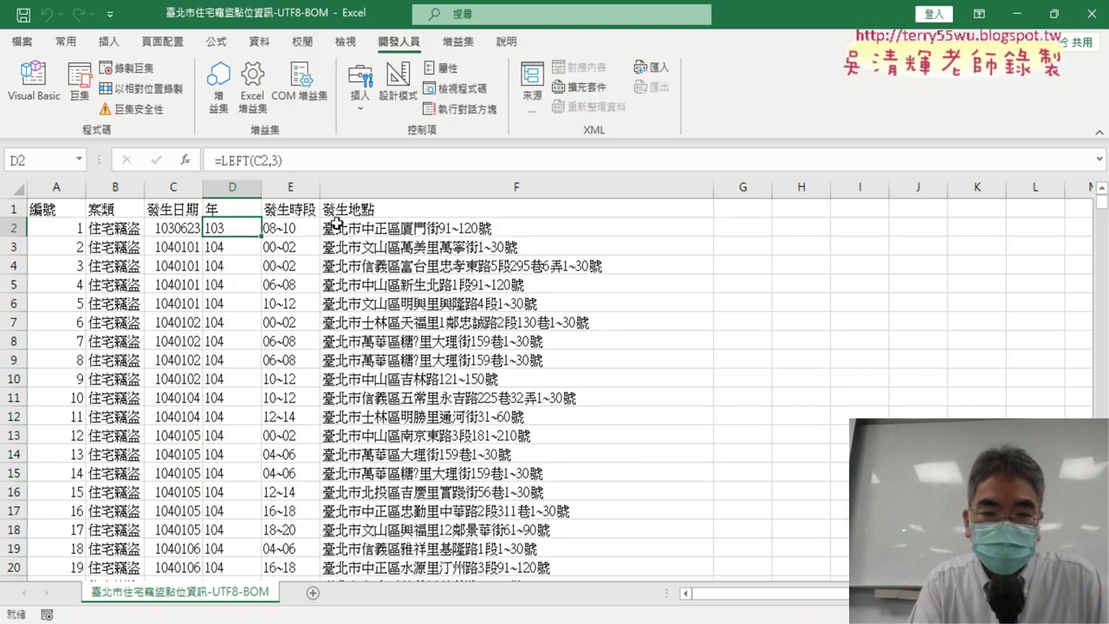
pyautogui.hotkey('ctrl', 'Down')
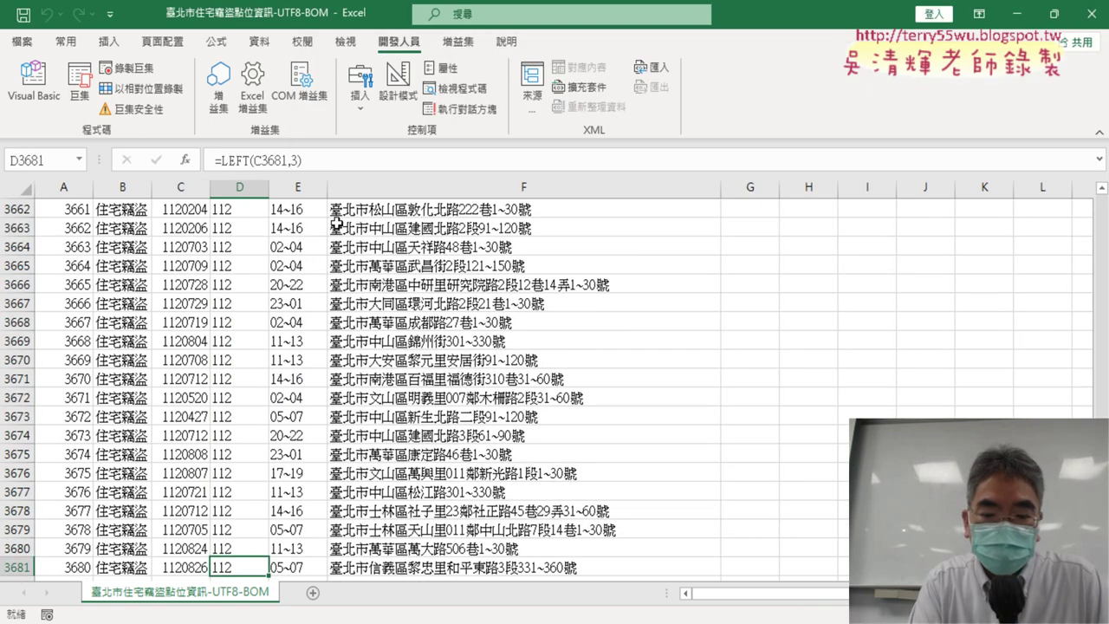
pyautogui.hotkey('ctrl', 'Up')
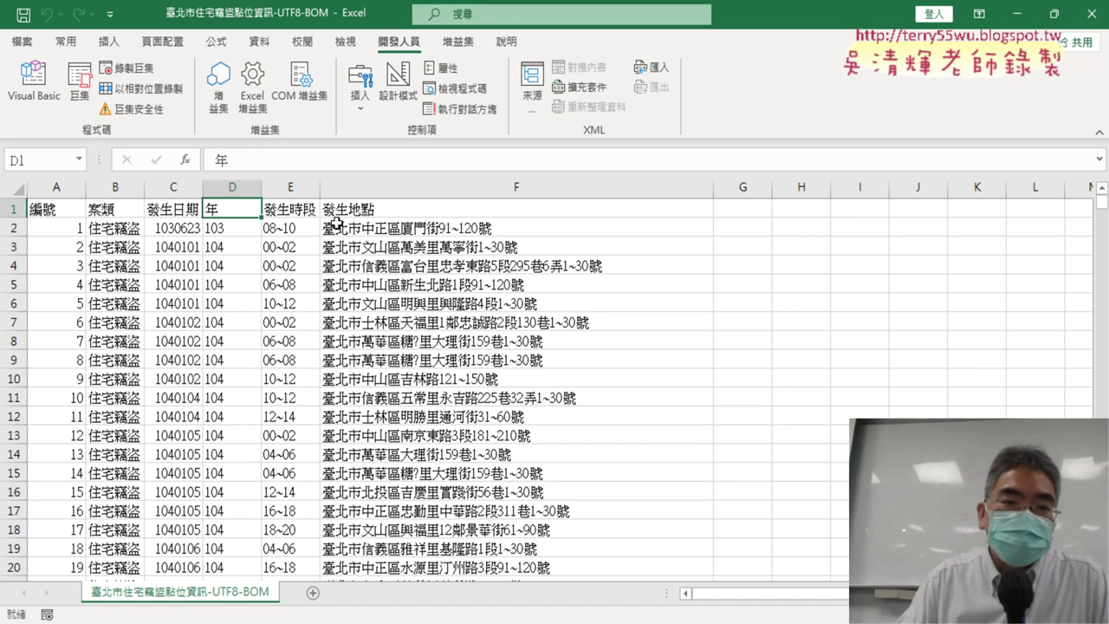
pyautogui.click(34, 82)
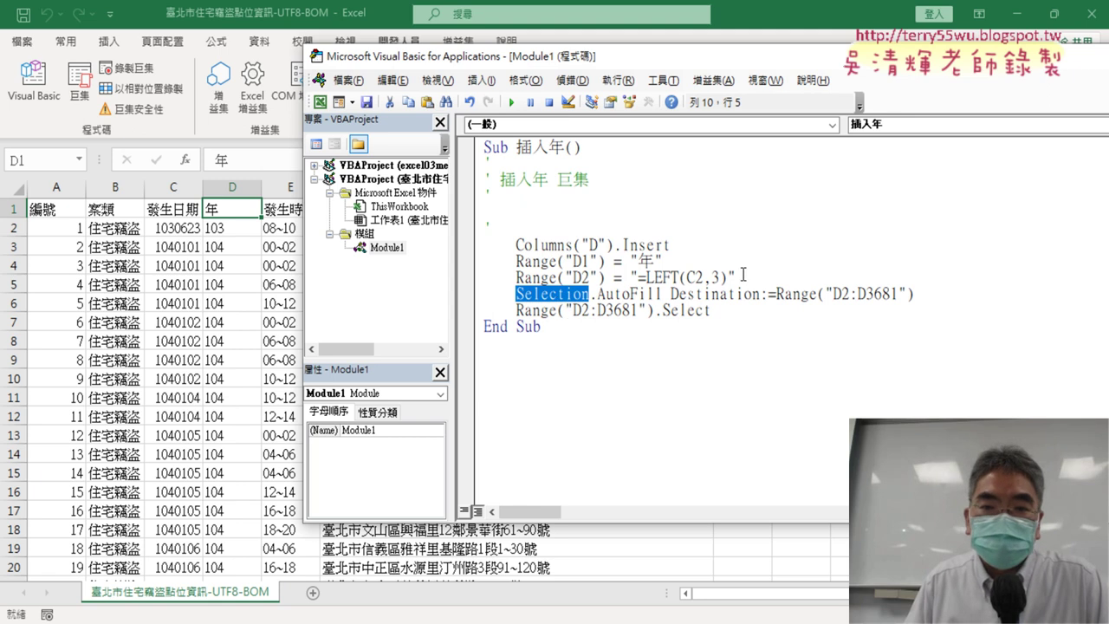
# Step: Replace Selection on the AutoFill line with a copied Range("D2")
pyautogui.moveTo(613, 281); pyautogui.dragTo(515, 282)
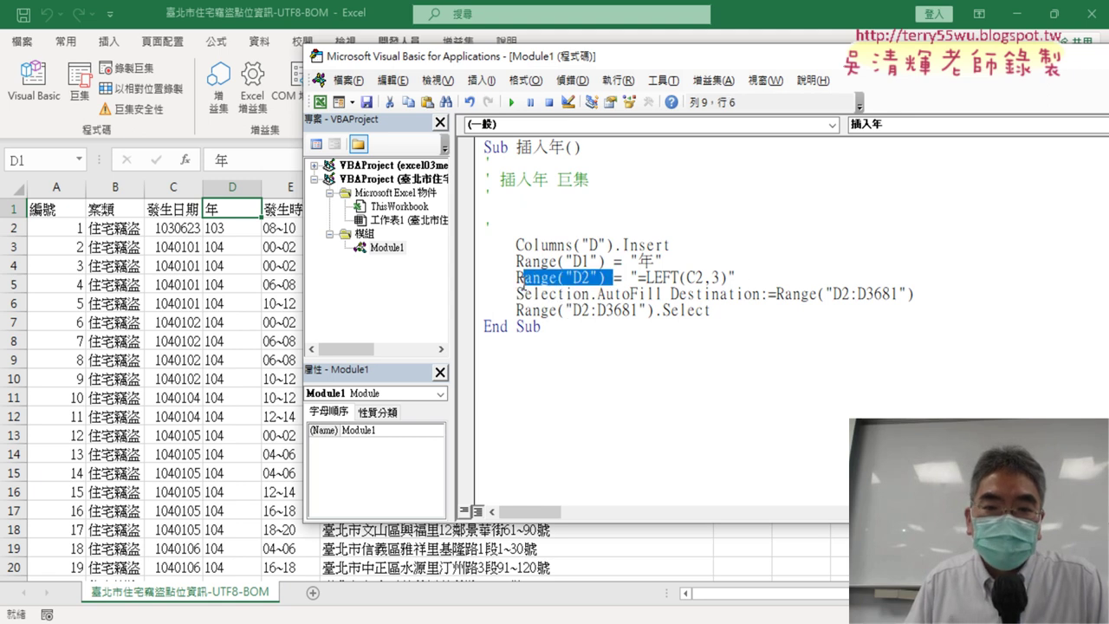
pyautogui.rightClick(567, 282)
pyautogui.click(599, 301)
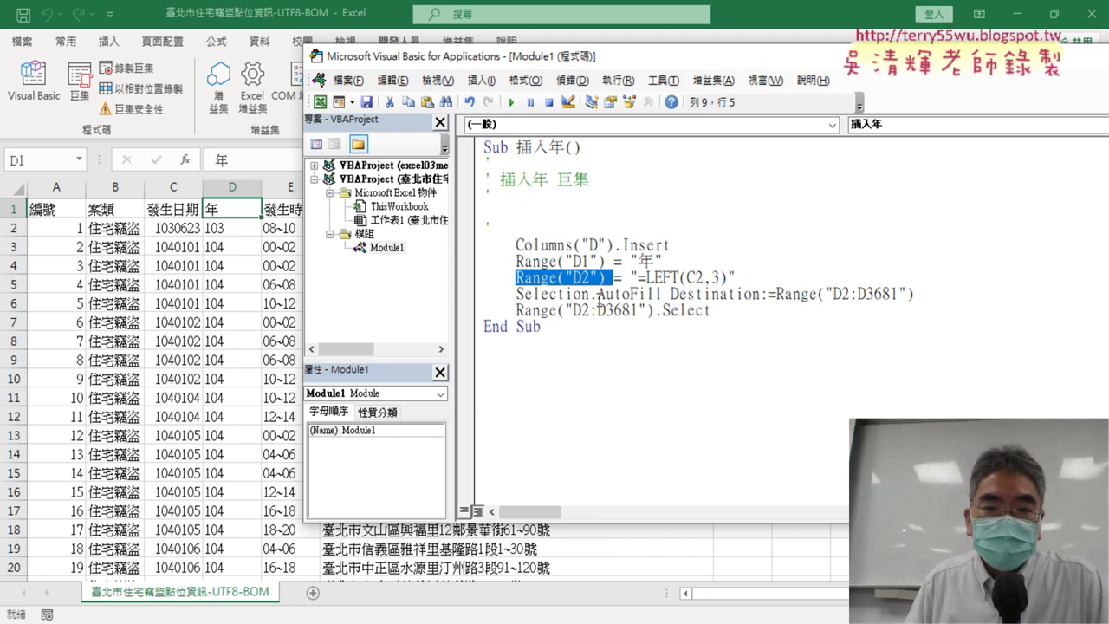
pyautogui.moveTo(590, 295); pyautogui.dragTo(516, 296)
pyautogui.rightClick(553, 296)
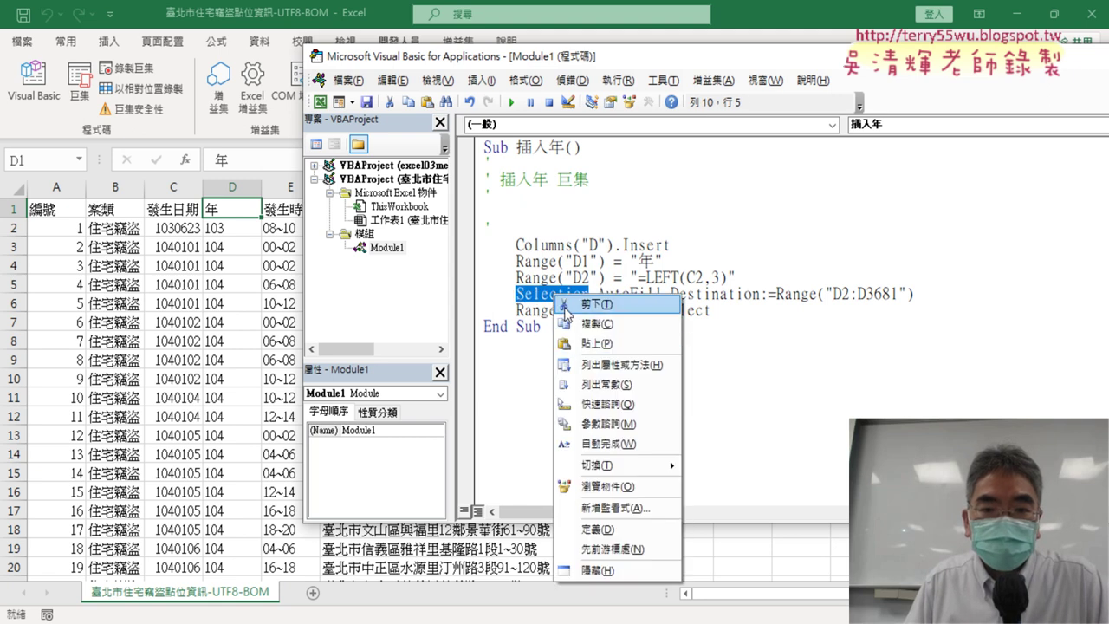
pyautogui.click(589, 344)
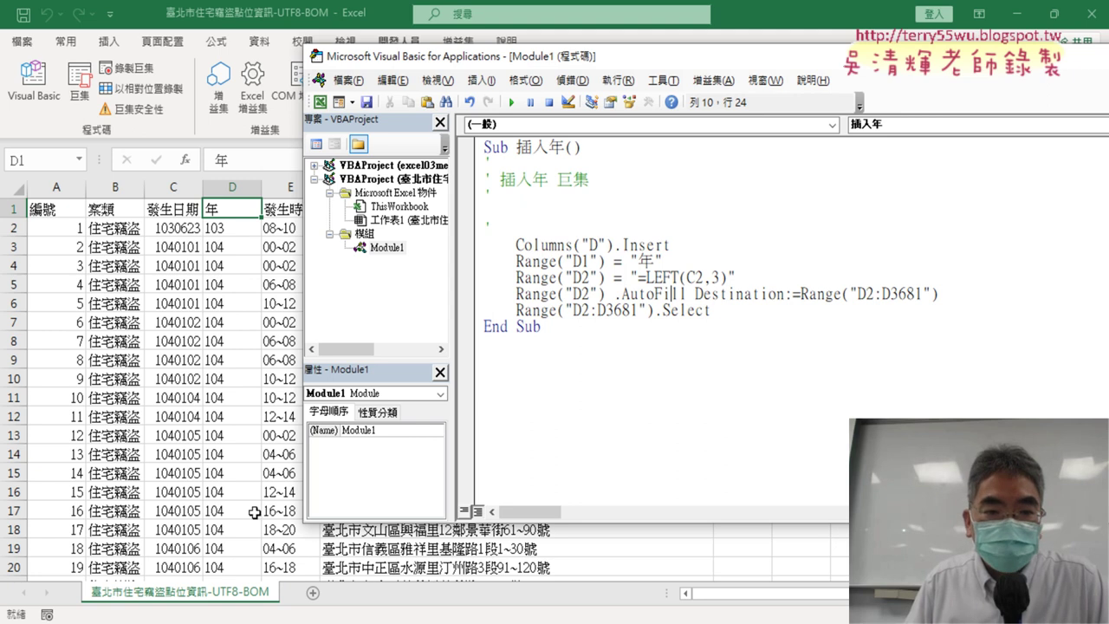
# Step: Dismiss the compile error and delete the stray space before .AutoFill
pyautogui.click(718, 317)
pyautogui.click(534, 389)
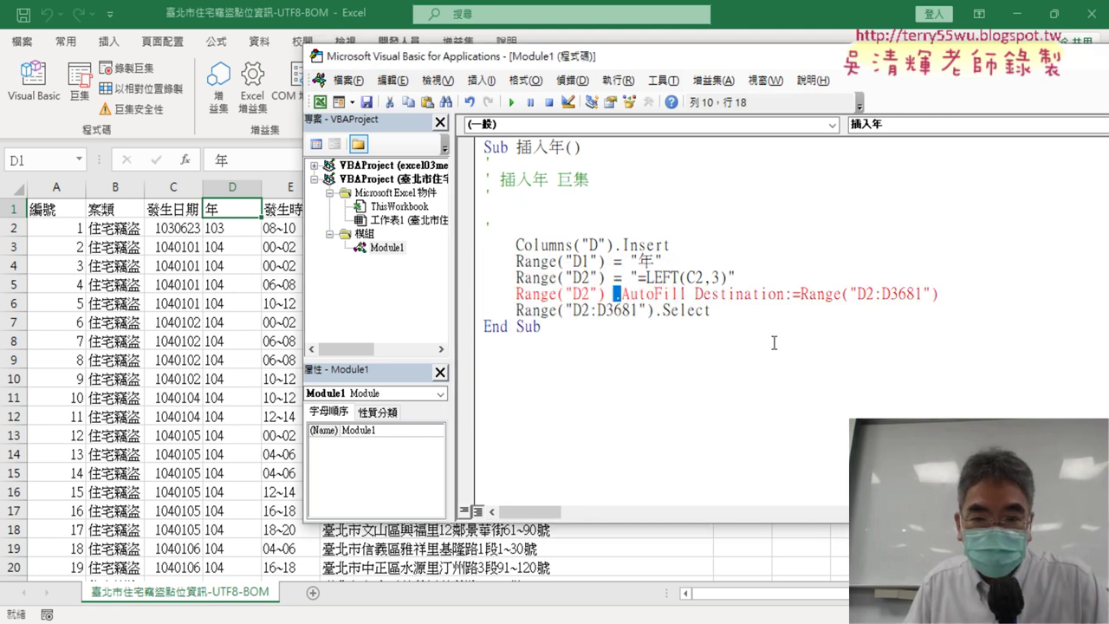
pyautogui.click(608, 294)
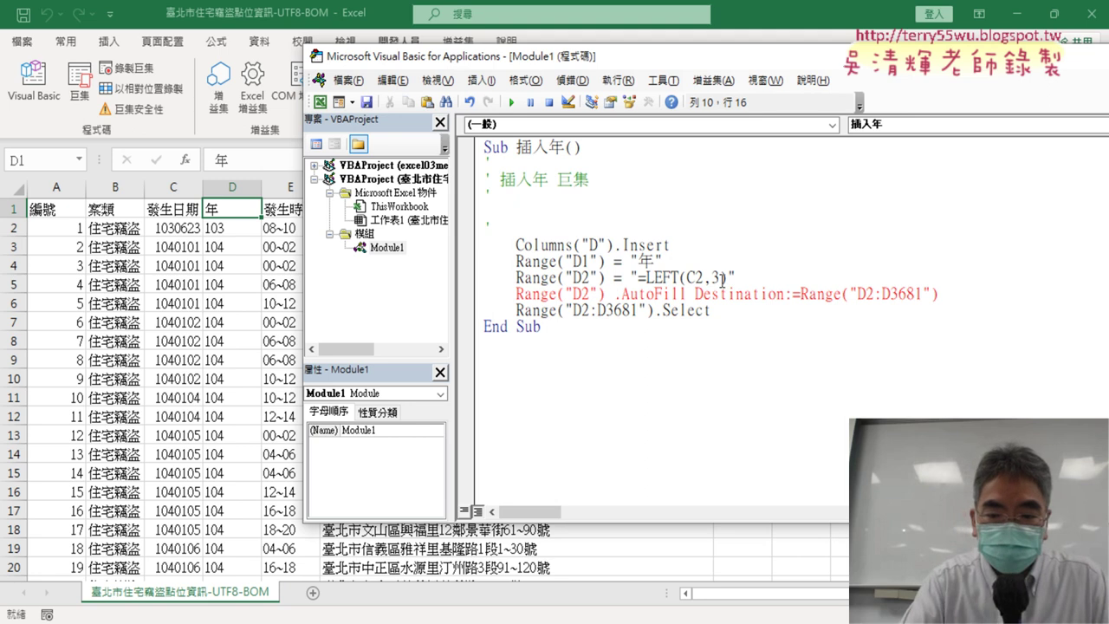
pyautogui.press('Delete')
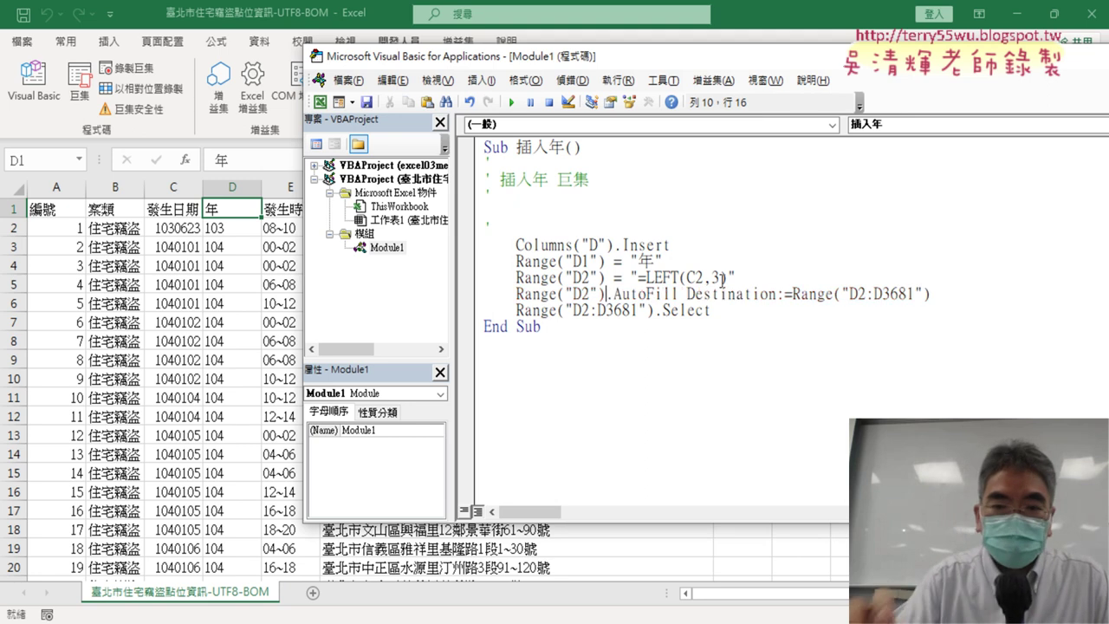
pyautogui.click(694, 358)
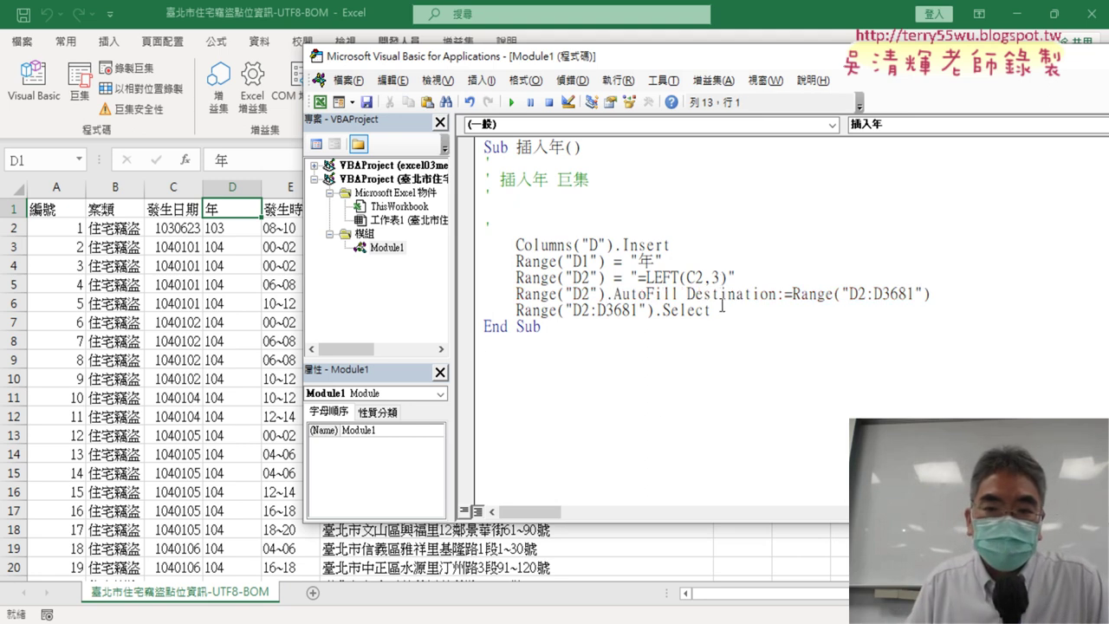
pyautogui.moveTo(722, 304); pyautogui.dragTo(464, 319)
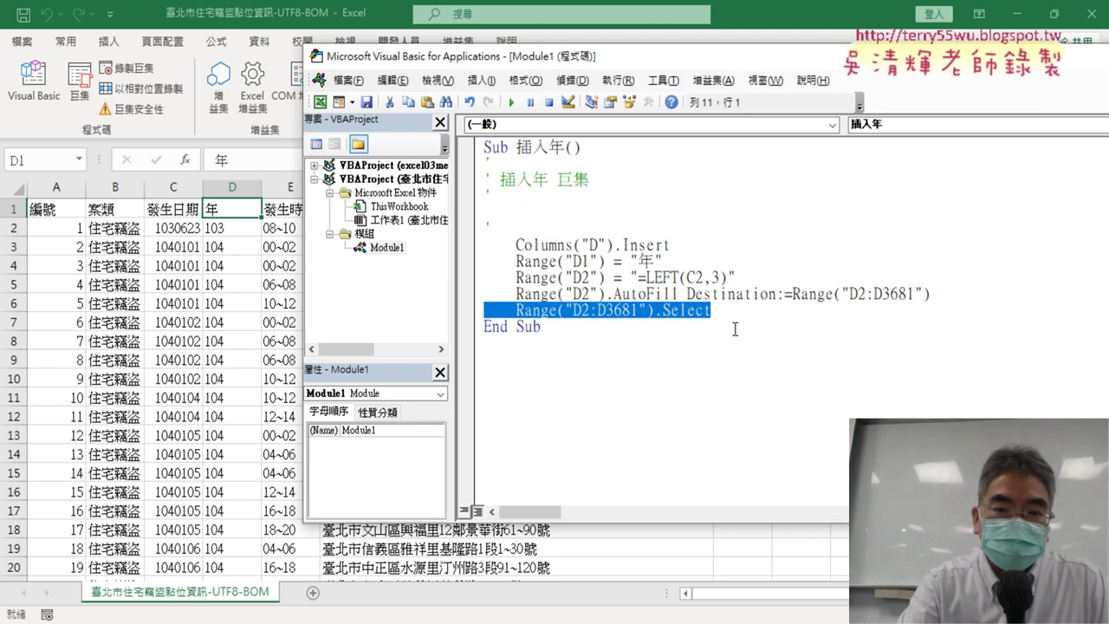
# Step: Delete the Range("D2:D3681").Select line and the empty comment lines under Sub 插入年()
pyautogui.press('Delete')
pyautogui.press('BackSpace')
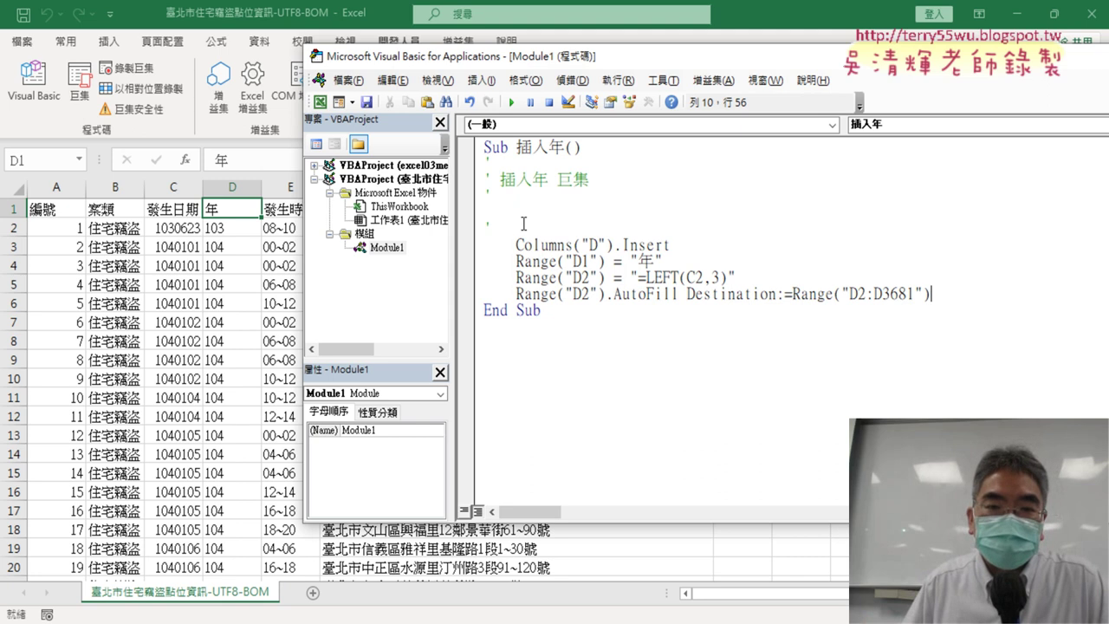
pyautogui.moveTo(523, 224); pyautogui.dragTo(487, 162)
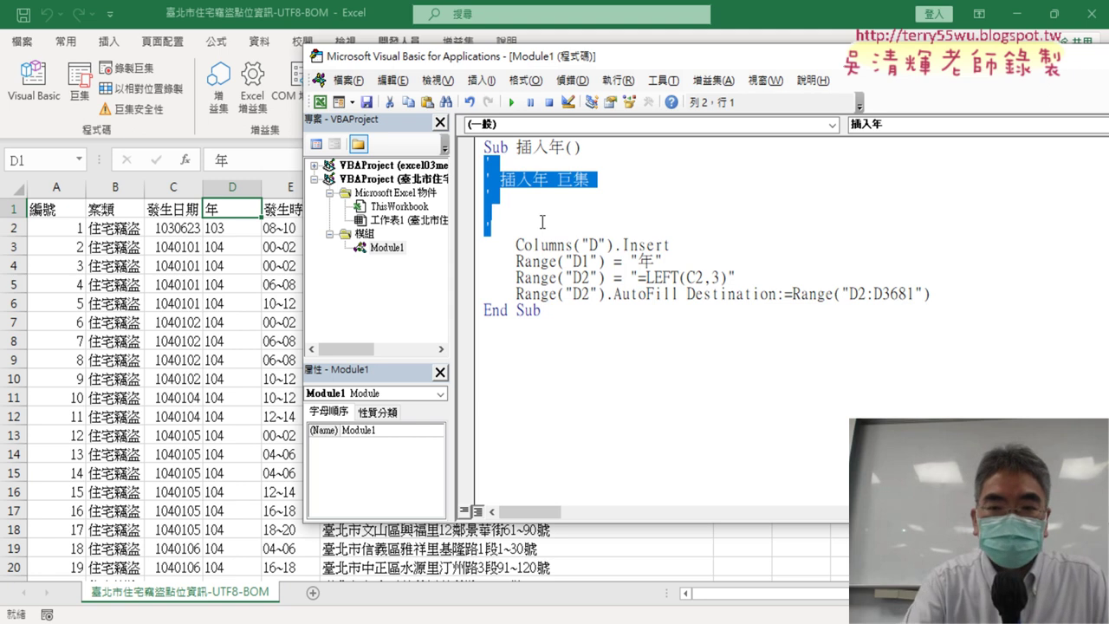
pyautogui.press('Delete')
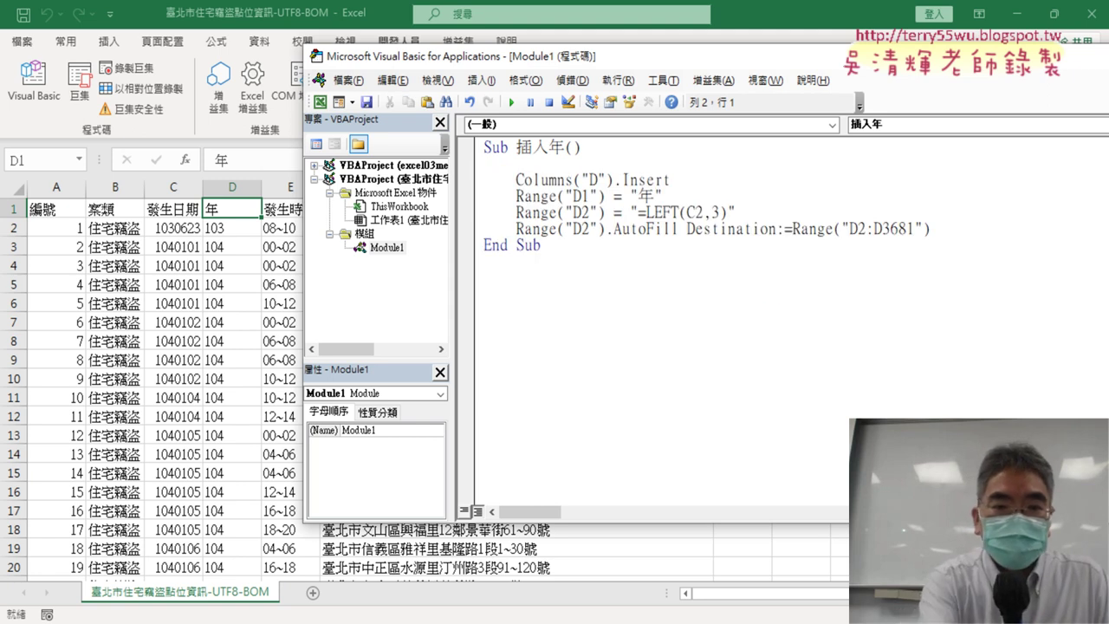
# Step: Label the column-insert step with the comment 1.插入D欄
pyautogui.press('Tab')
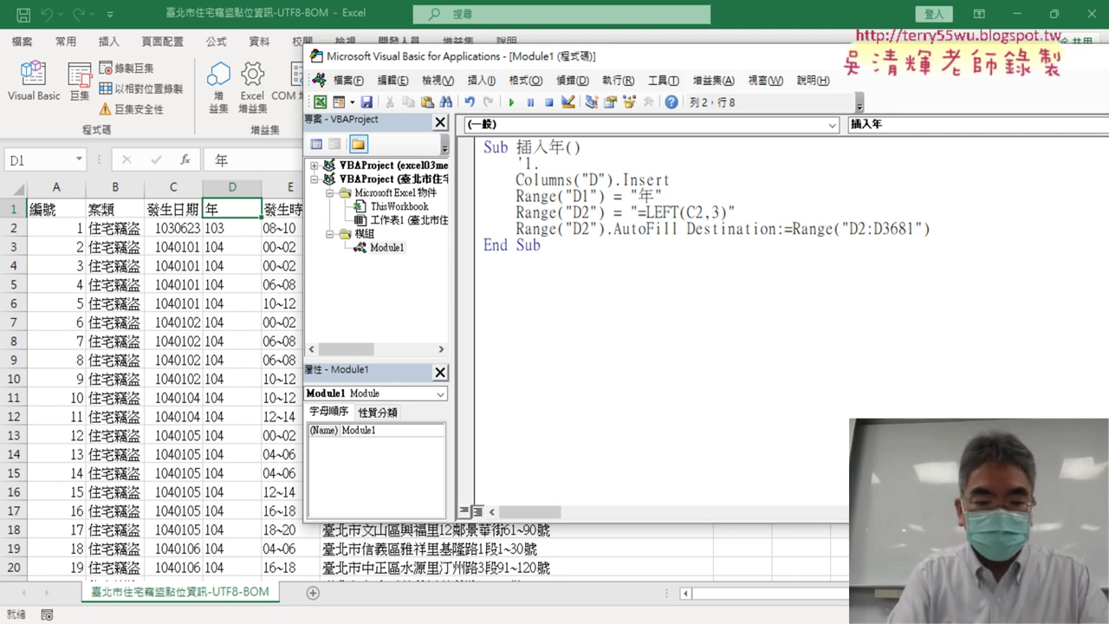
pyautogui.write('.a')
pyautogui.press('BackSpace')
pyautogui.press('BackSpace')
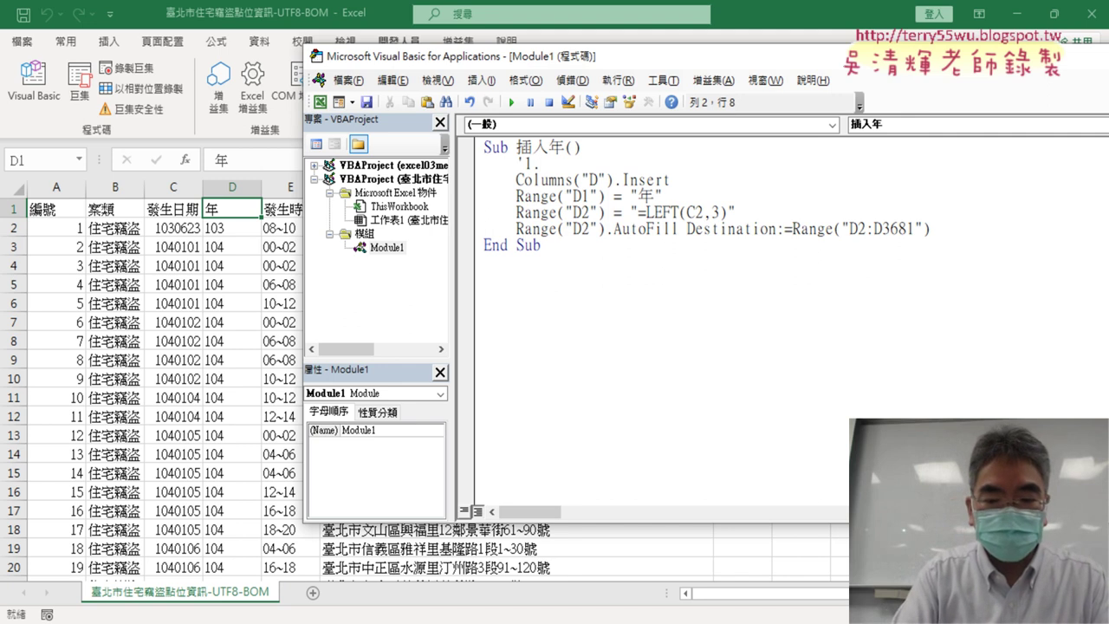
pyautogui.write('插入')
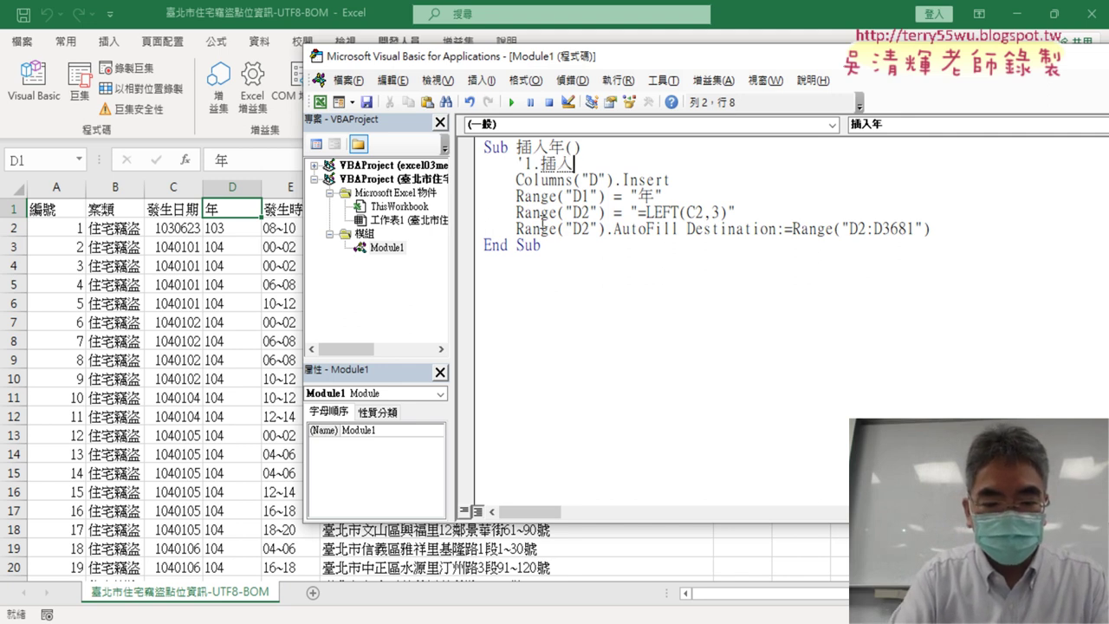
pyautogui.write('D欄')
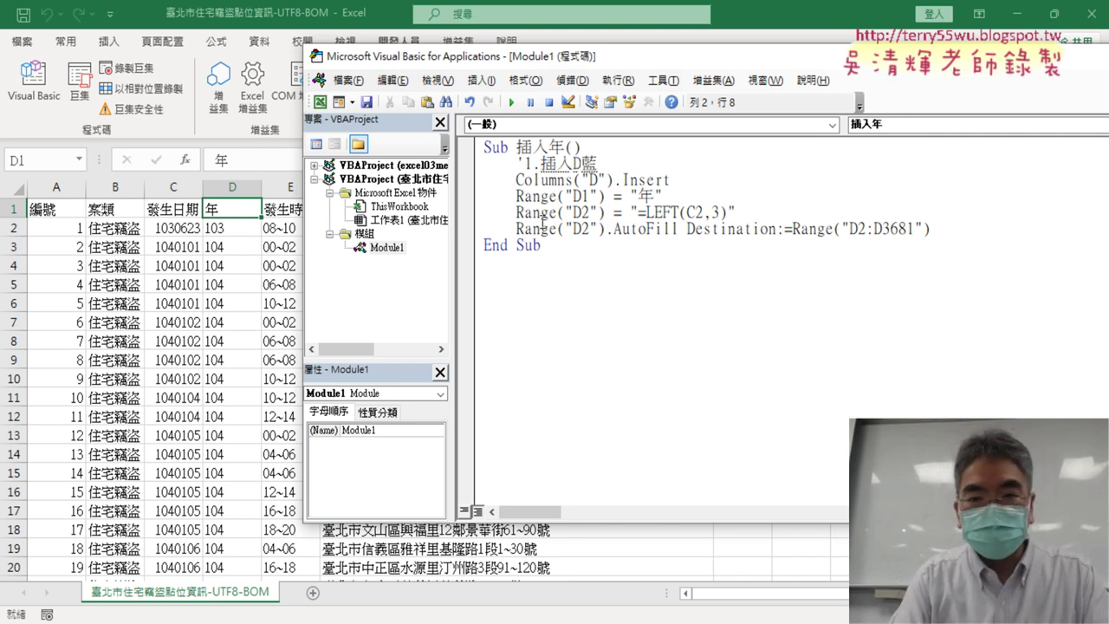
pyautogui.press('Down')
pyautogui.press('Down')
pyautogui.press('Down')
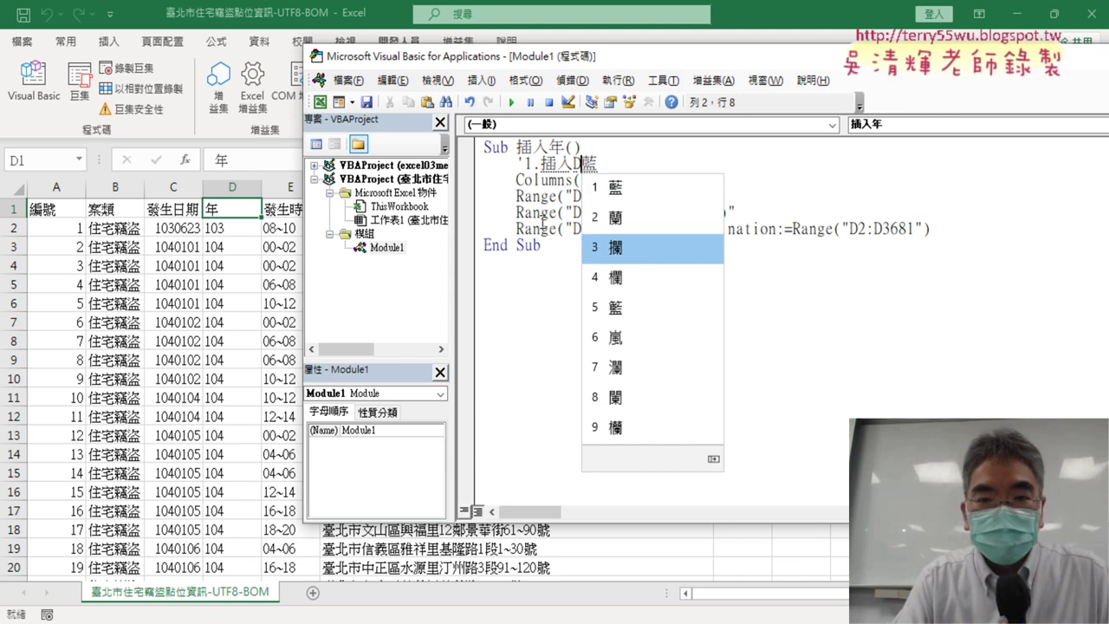
pyautogui.press('Down')
pyautogui.press('Return')
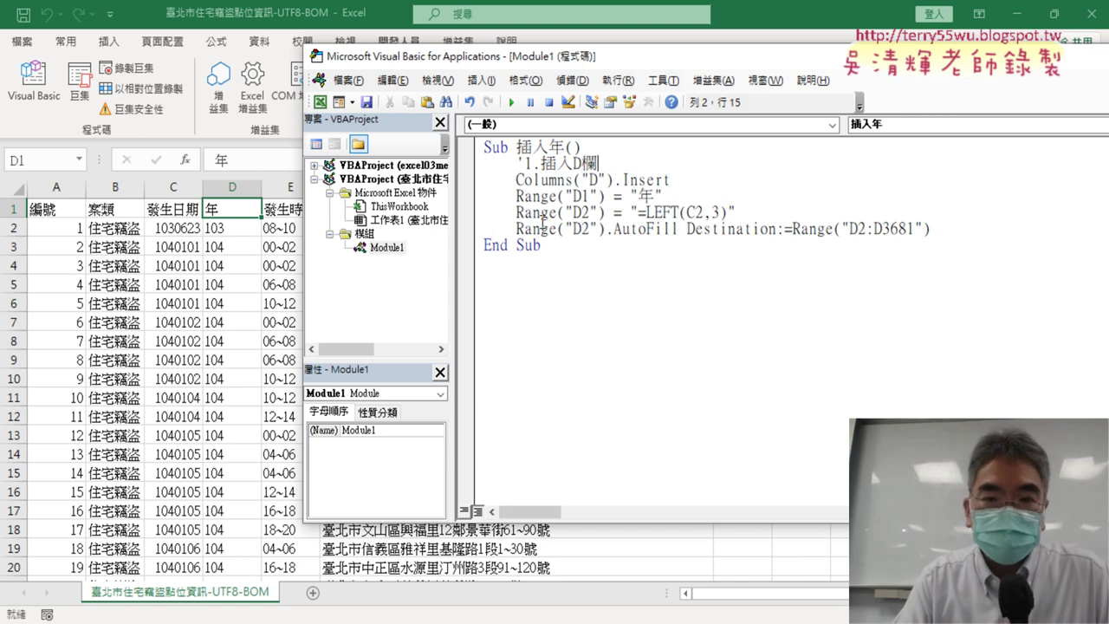
pyautogui.click(604, 194)
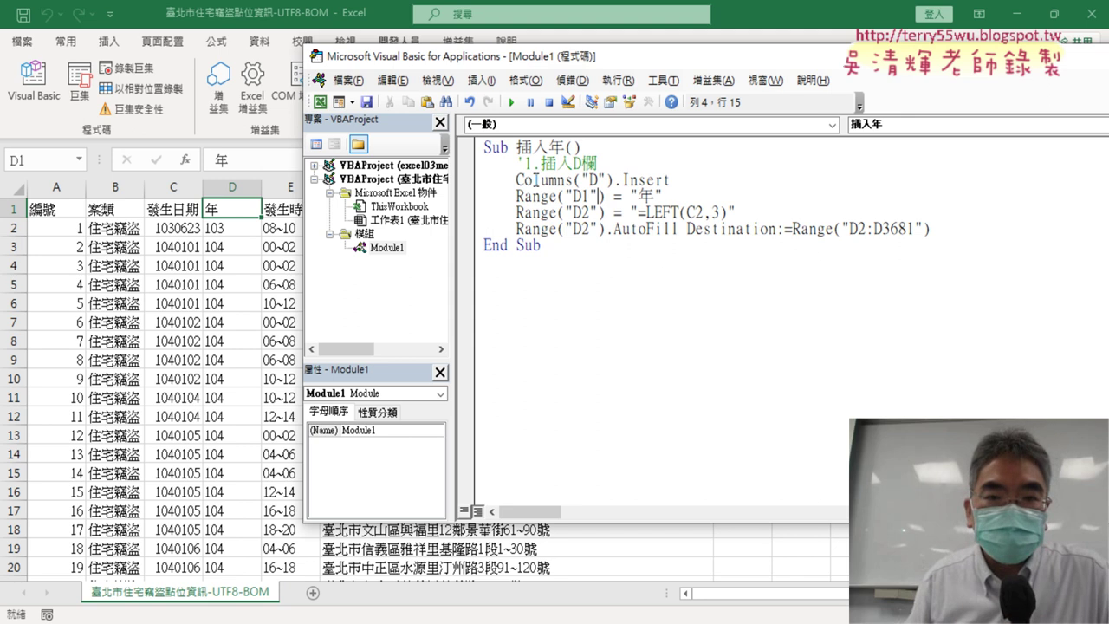
pyautogui.moveTo(524, 163); pyautogui.dragTo(597, 162)
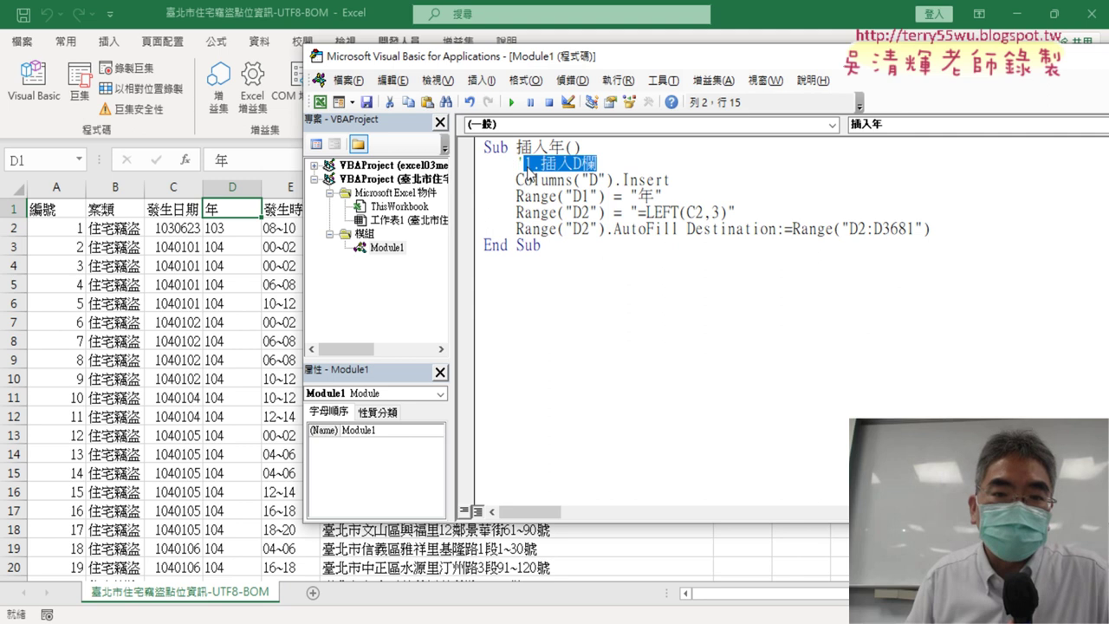
# Step: Add comments '2.D1輸入年 and 3.D2輸入公式 below their matching code lines
pyautogui.click(690, 179)
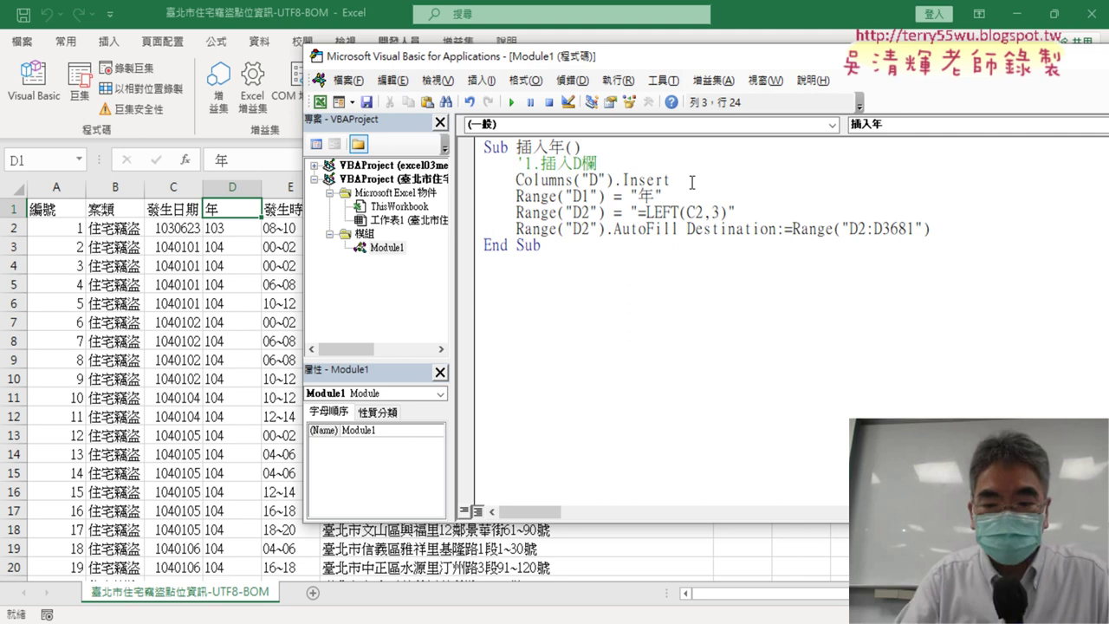
pyautogui.press('Return')
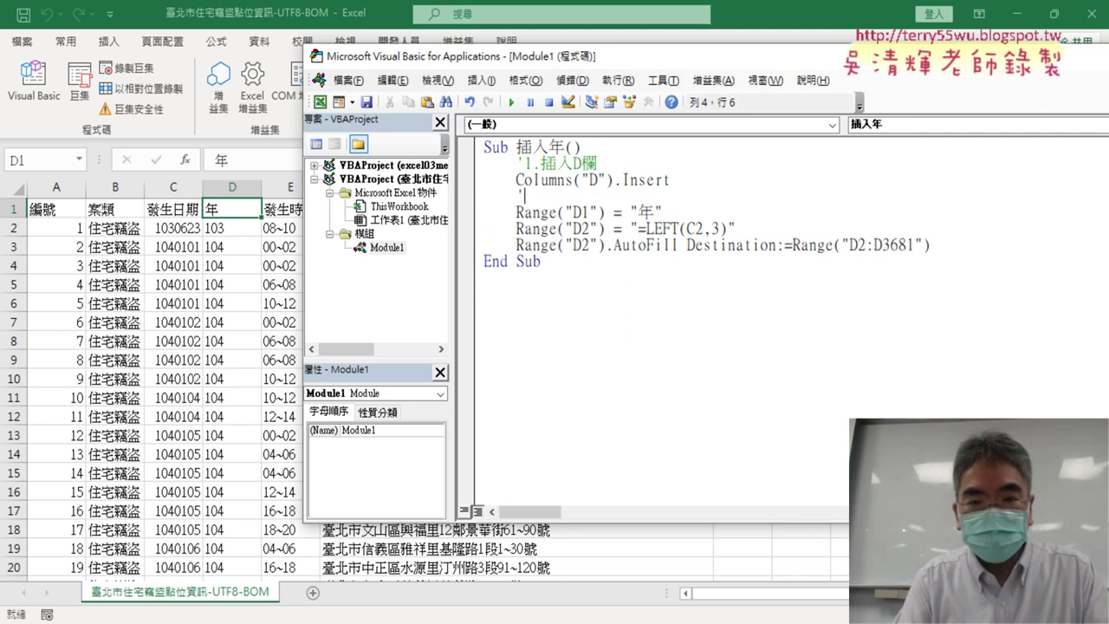
pyautogui.write("'2.D1")
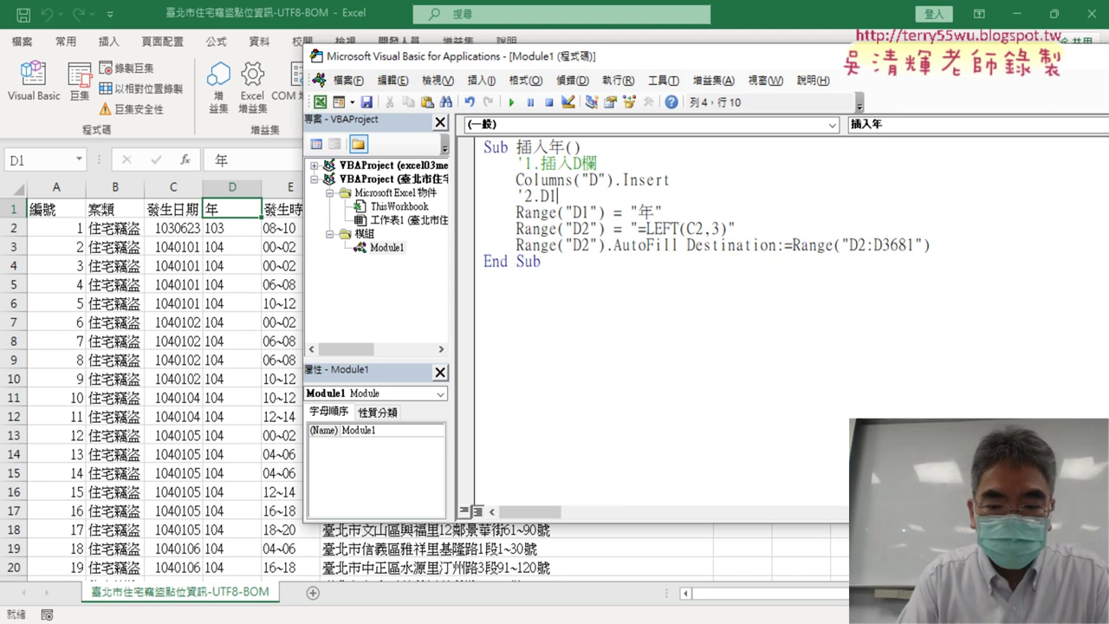
pyautogui.write('輸入')
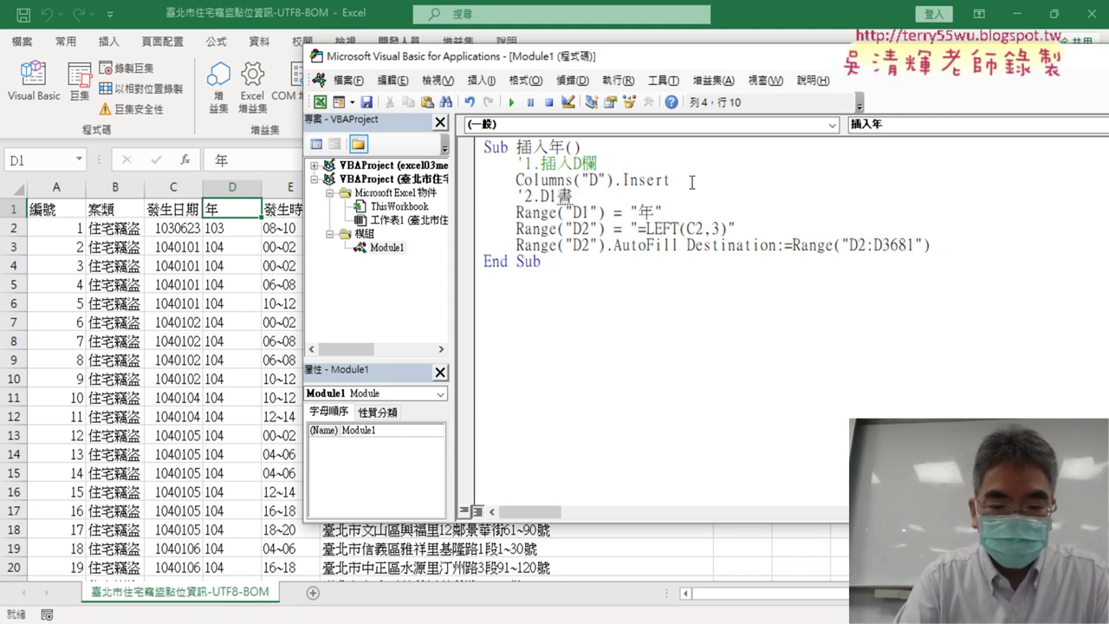
pyautogui.write('年')
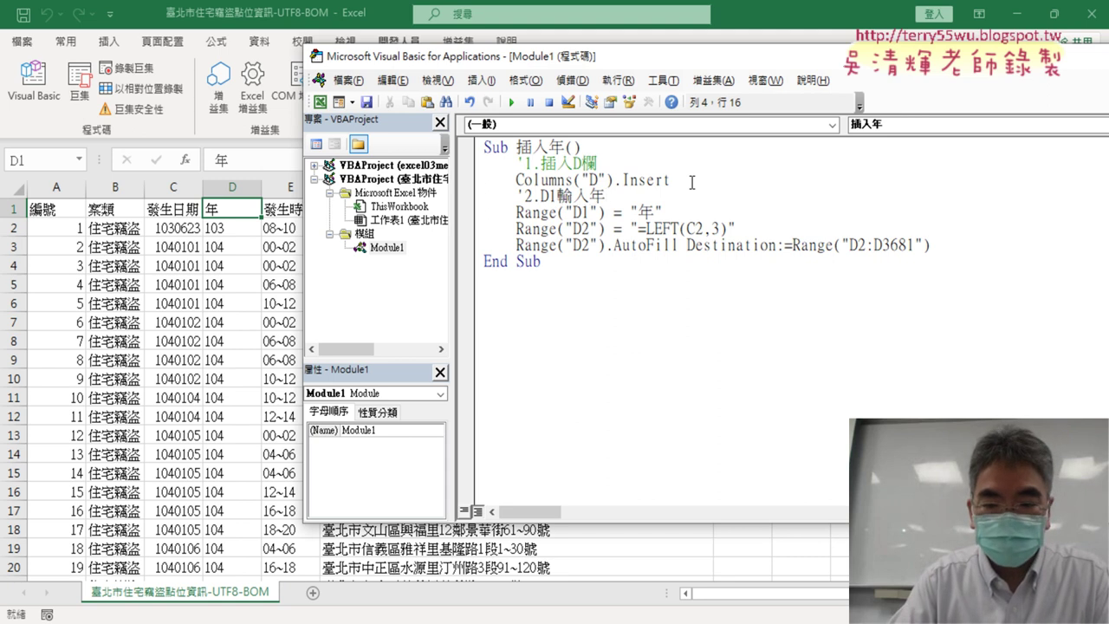
pyautogui.click(701, 209)
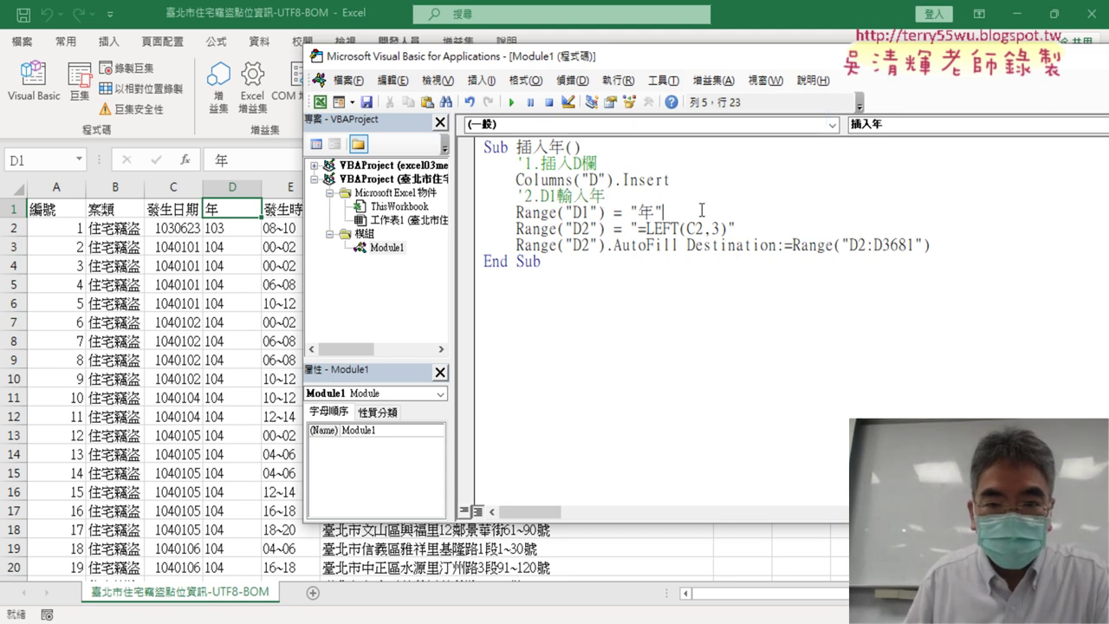
pyautogui.press('Return')
pyautogui.write('3.')
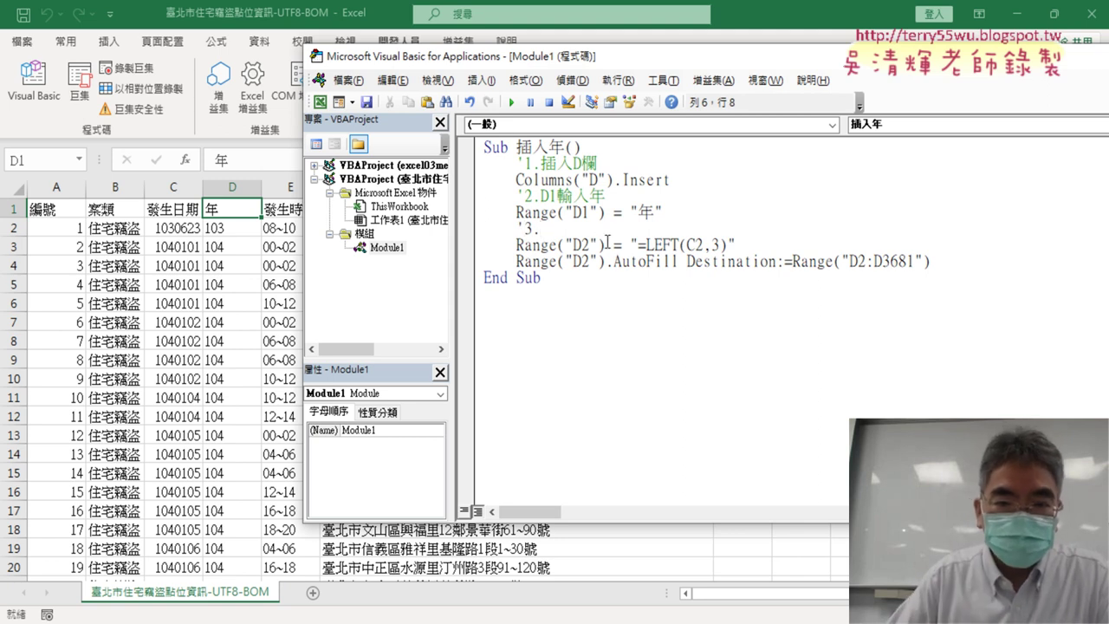
pyautogui.write('D2ㄨ')
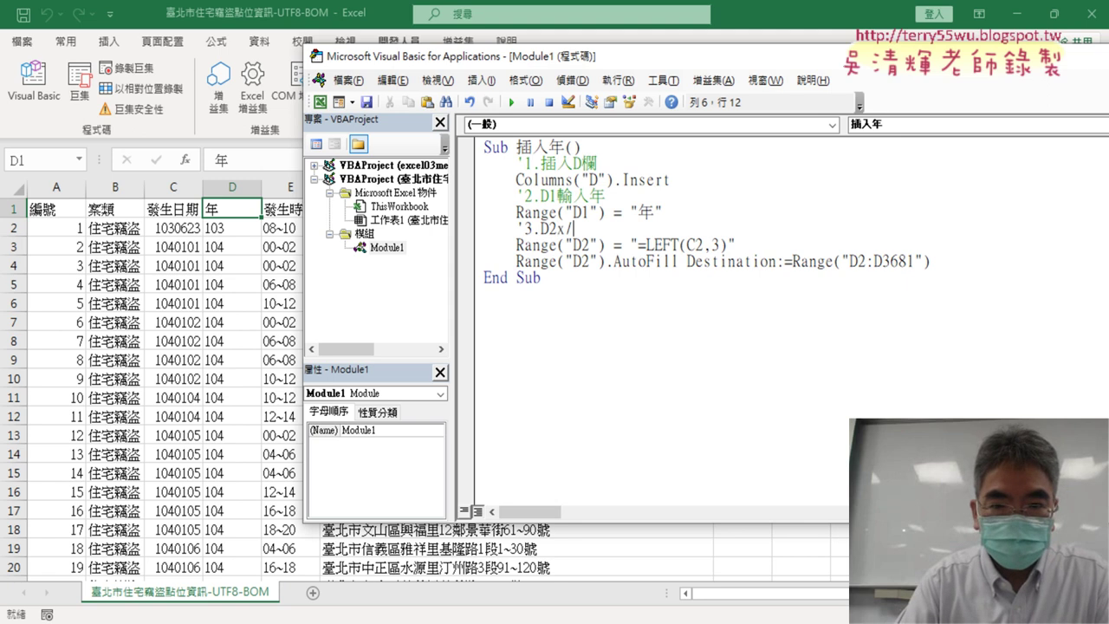
pyautogui.press('space')
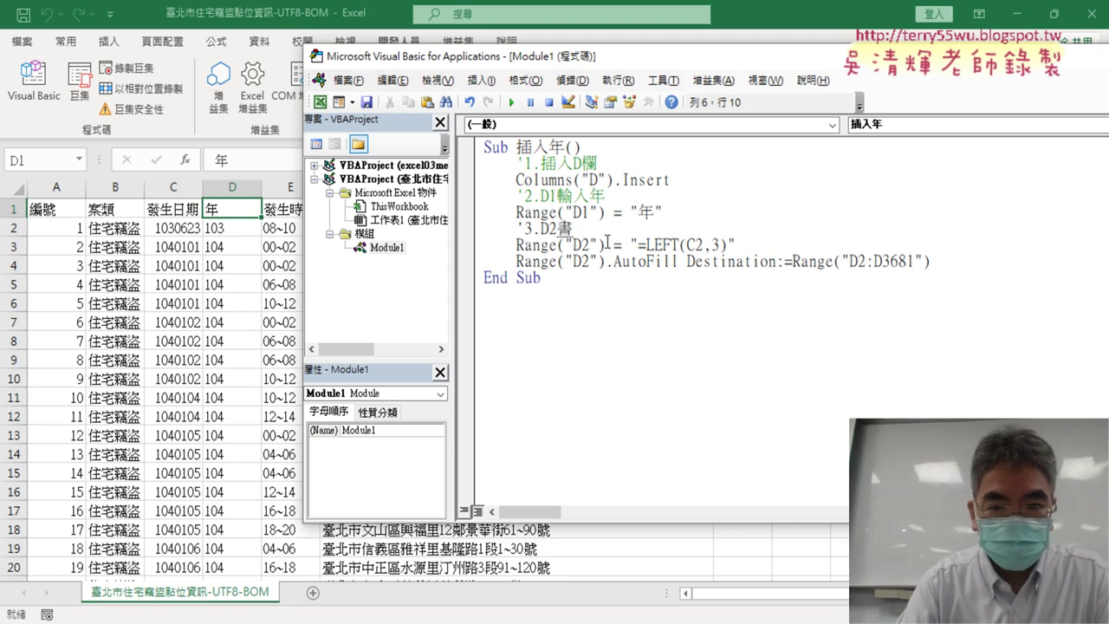
pyautogui.write('攻勢')
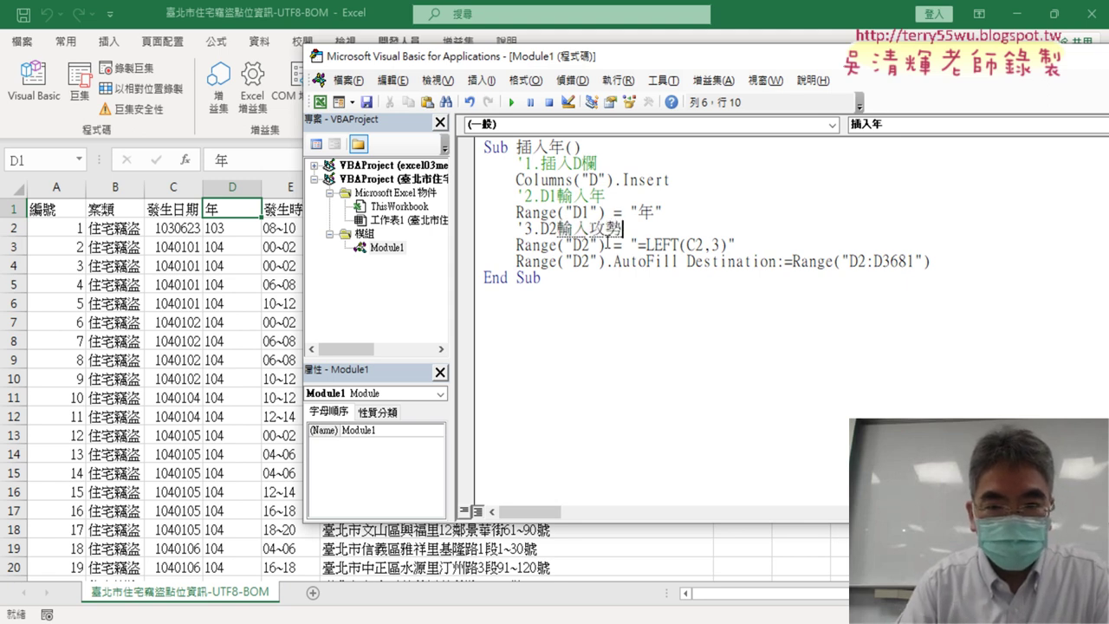
pyautogui.press('Down')
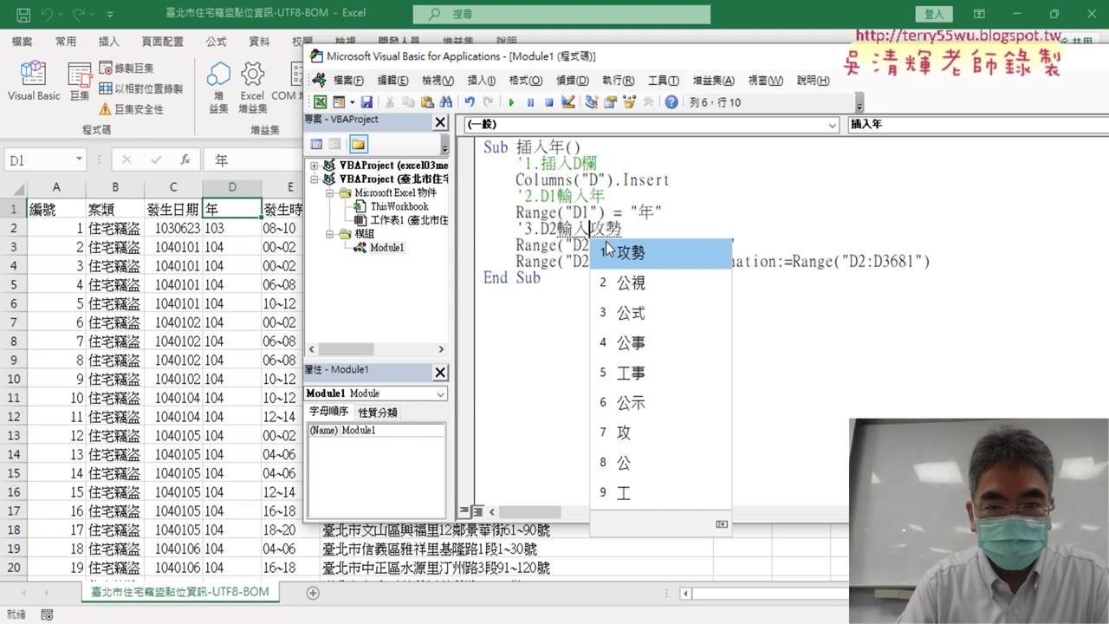
pyautogui.press('Down')
pyautogui.press('Down')
pyautogui.press('Return')
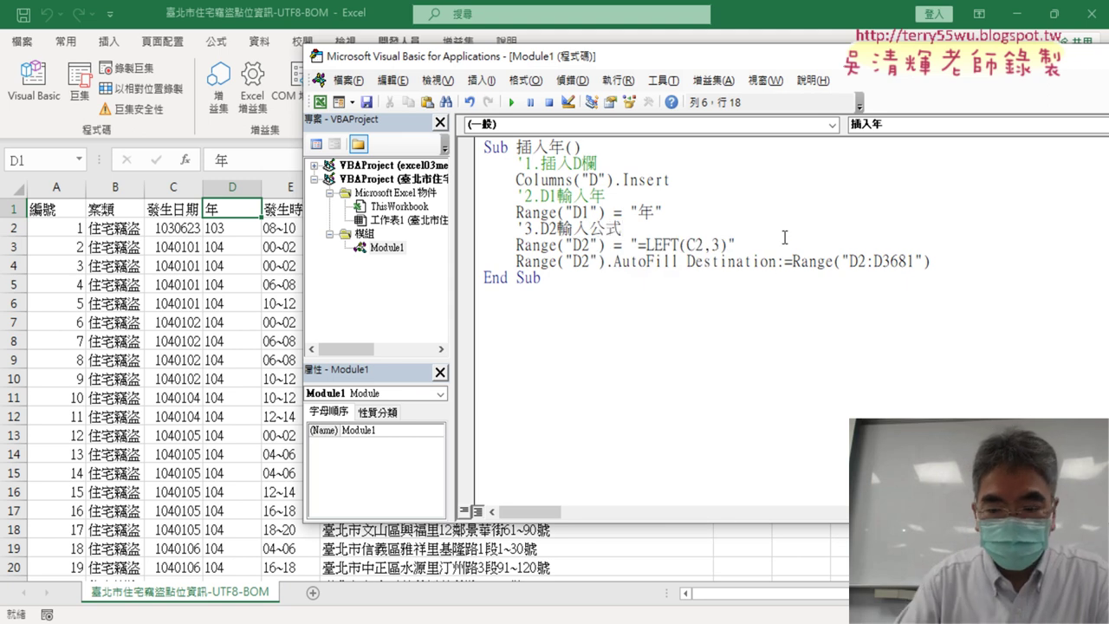
# Step: Add the comment 4.向下填滿 after the D2 formula line
pyautogui.press('Down')
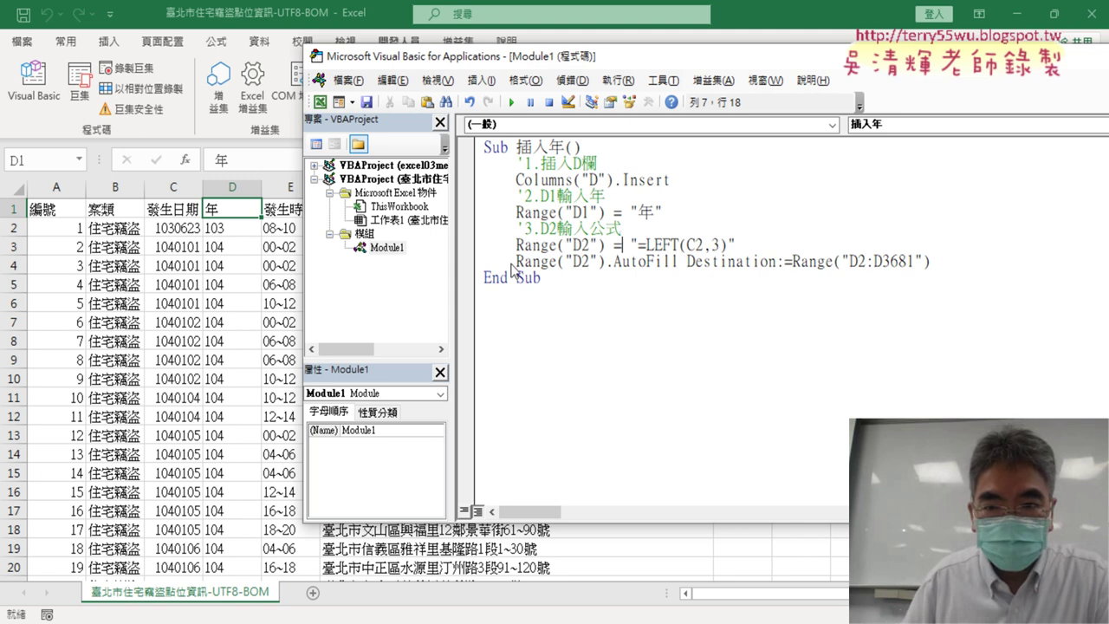
pyautogui.click(782, 246)
pyautogui.press('Return')
pyautogui.write("'4.")
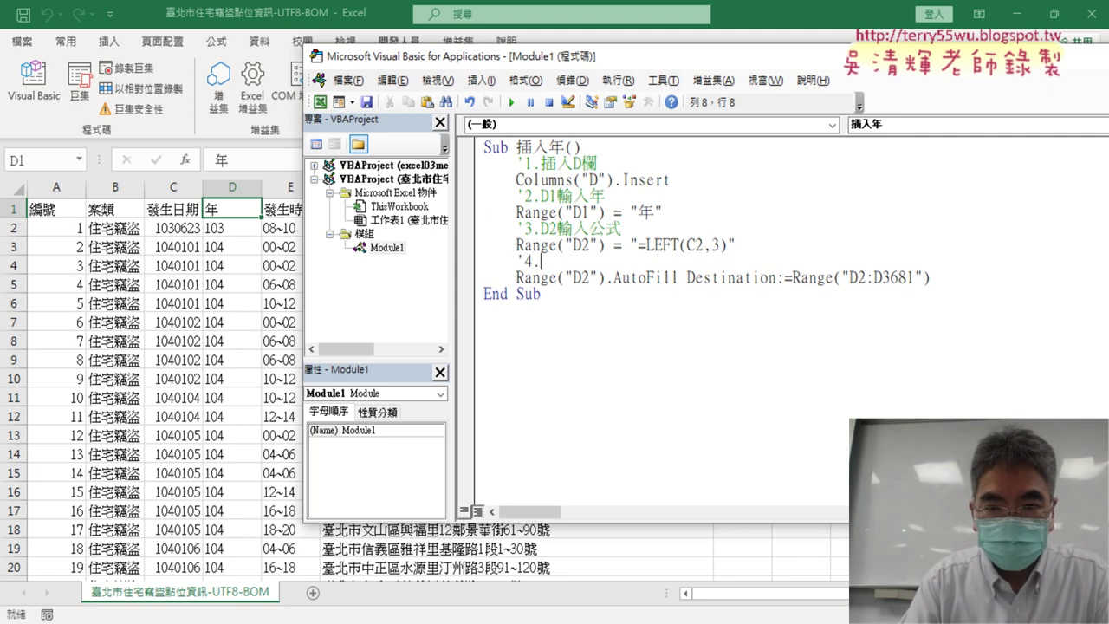
pyautogui.write('向下一')
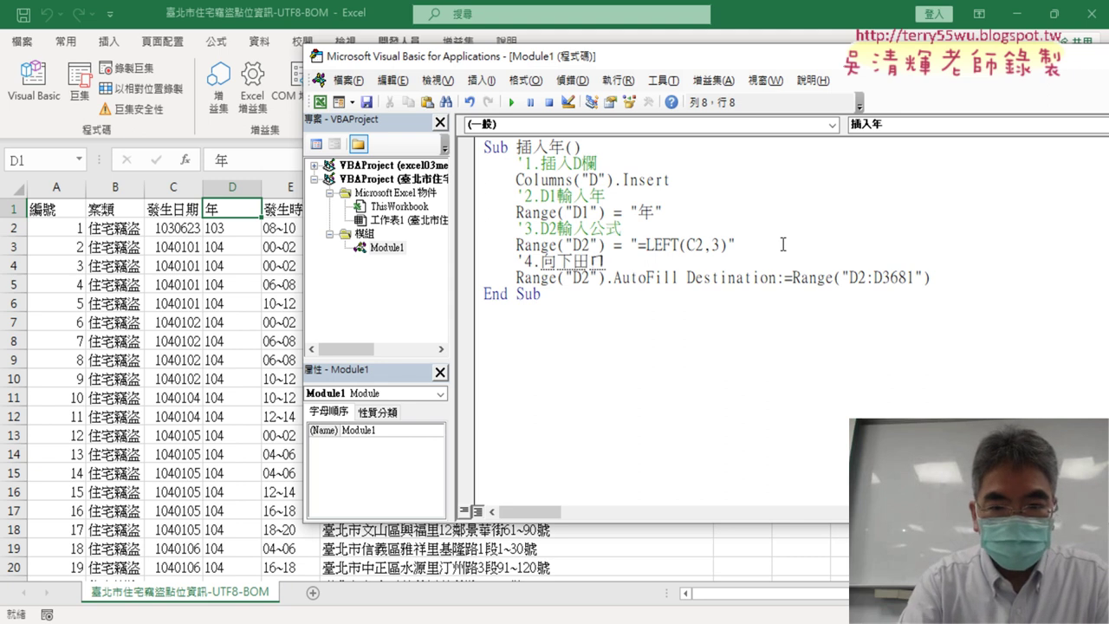
pyautogui.write('填滿')
pyautogui.press('Return')
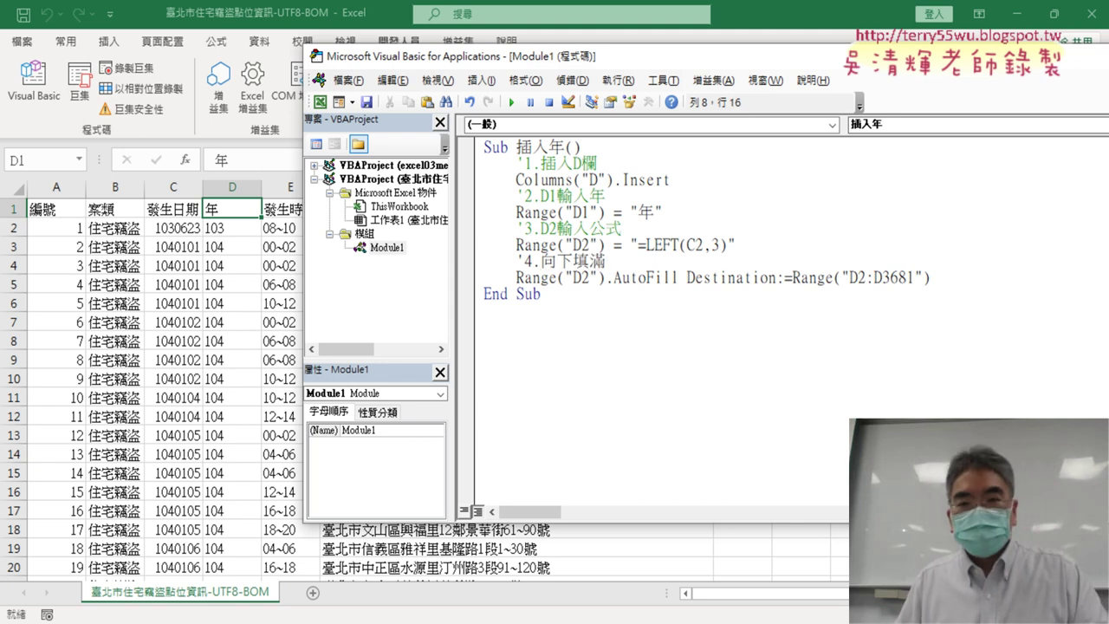
pyautogui.click(739, 295)
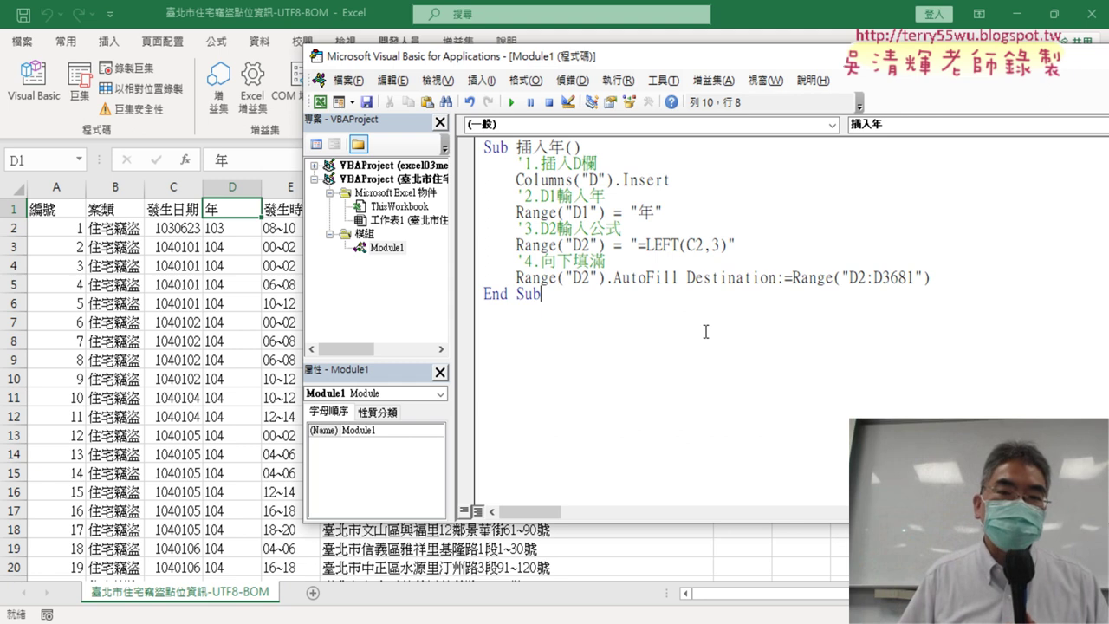
# Step: Delete the old 年 column D, then run the 插入年 macro from the VBA editor
pyautogui.click(232, 189)
pyautogui.rightClick(239, 256)
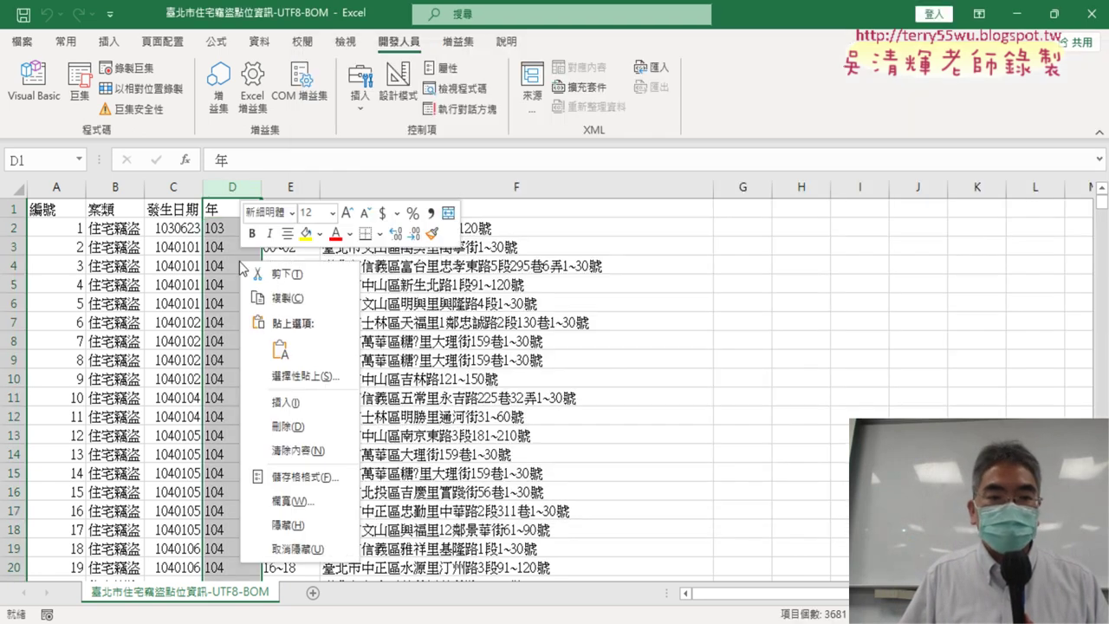
pyautogui.click(310, 427)
pyautogui.click(8, 109)
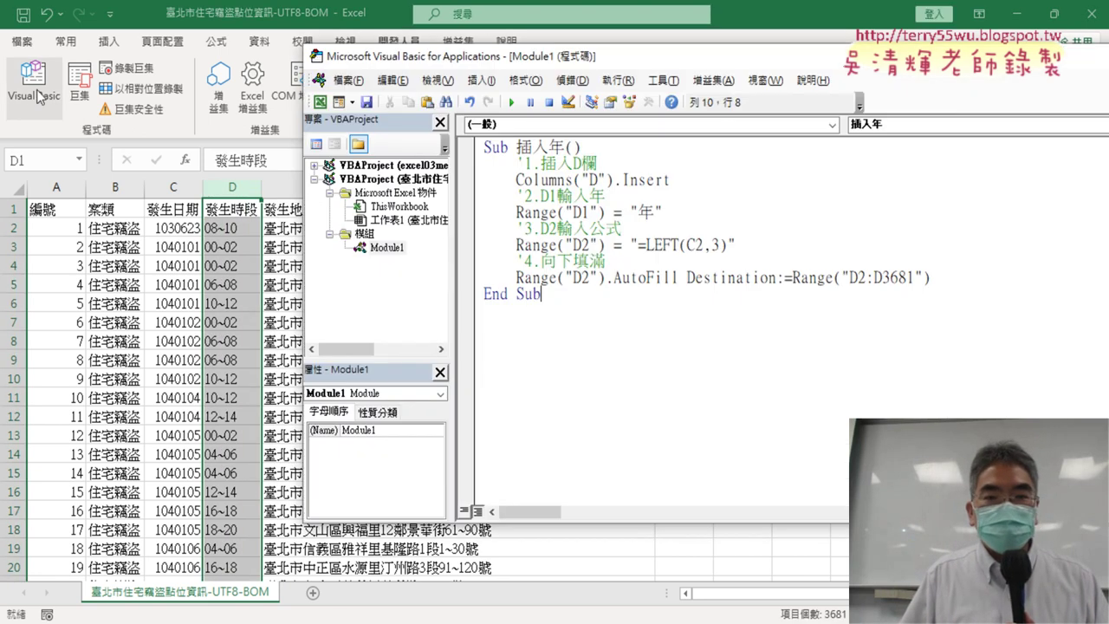
pyautogui.click(612, 244)
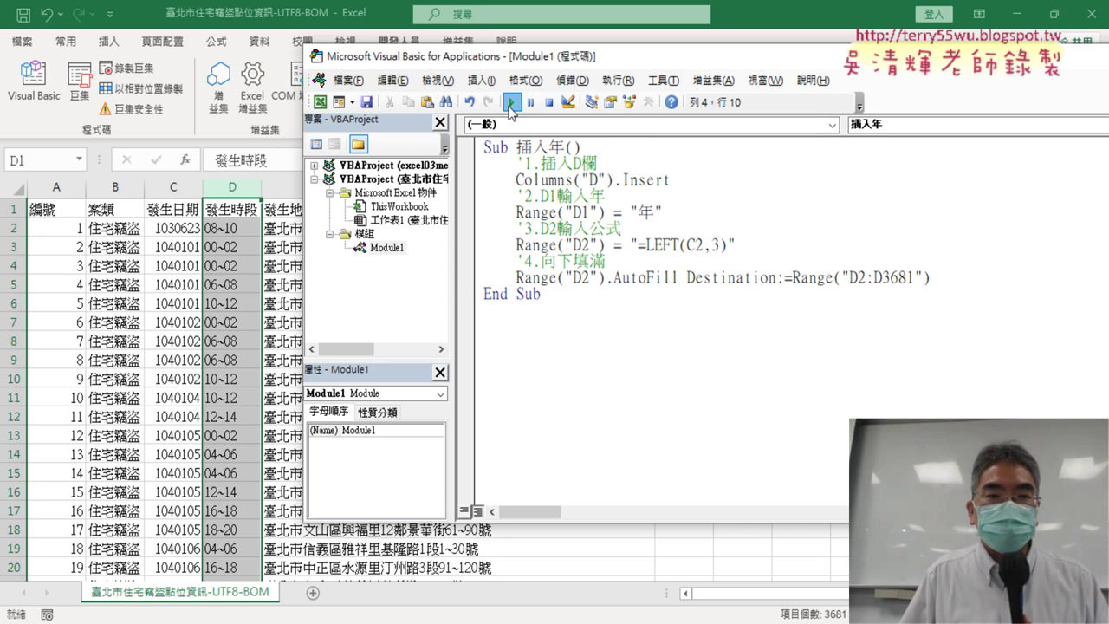
pyautogui.click(511, 102)
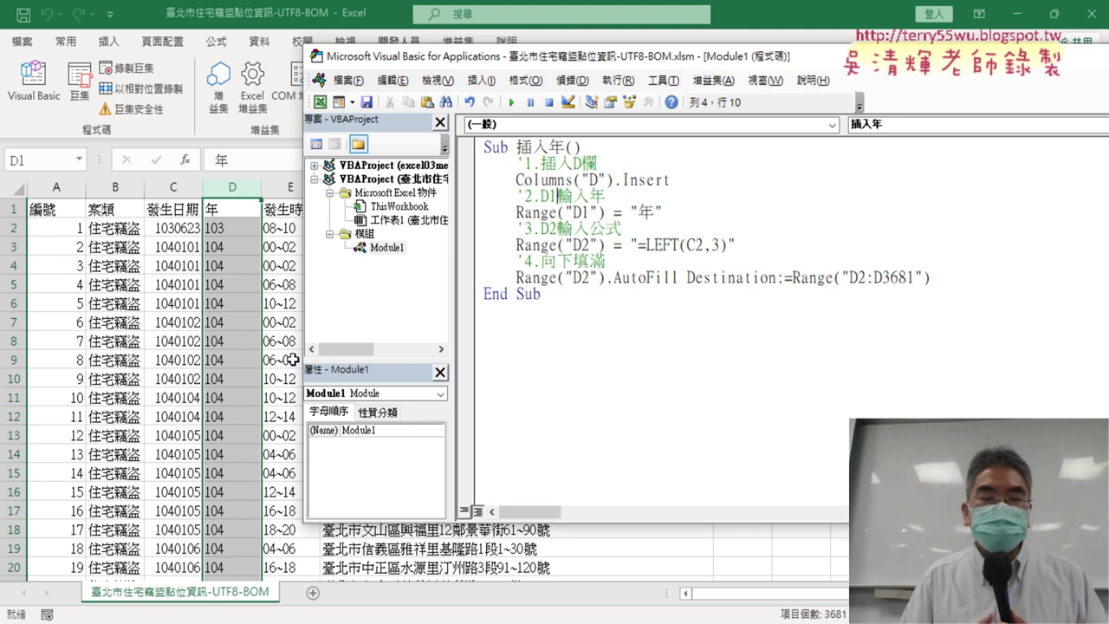
# Step: Delete the newly inserted 年 column so column D reads 發生時段 again
pyautogui.click(232, 186)
pyautogui.rightClick(244, 271)
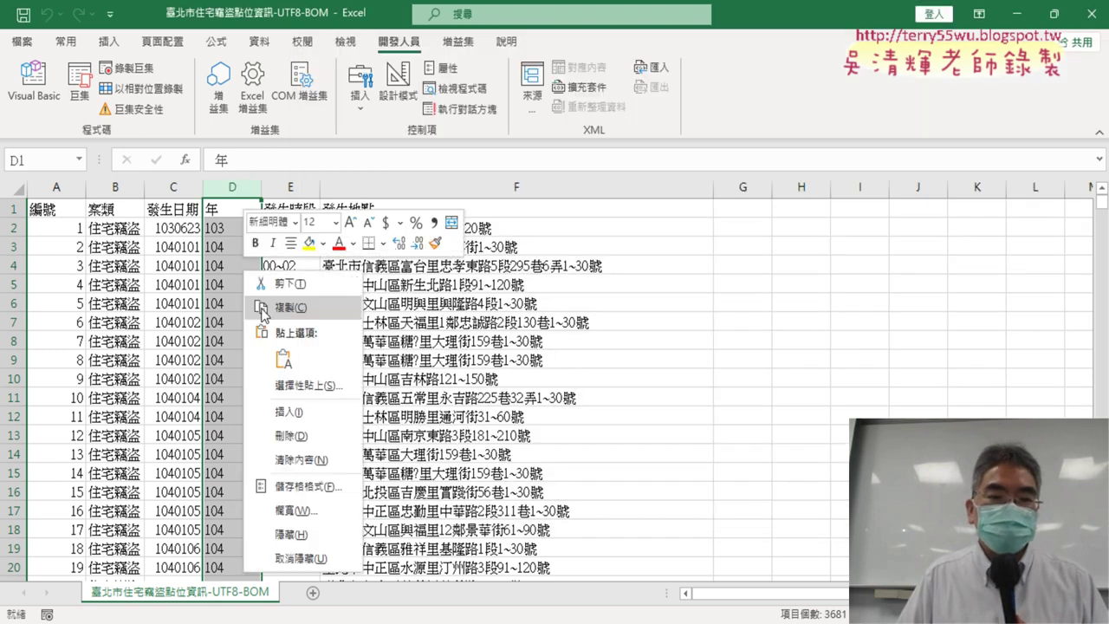
pyautogui.click(311, 439)
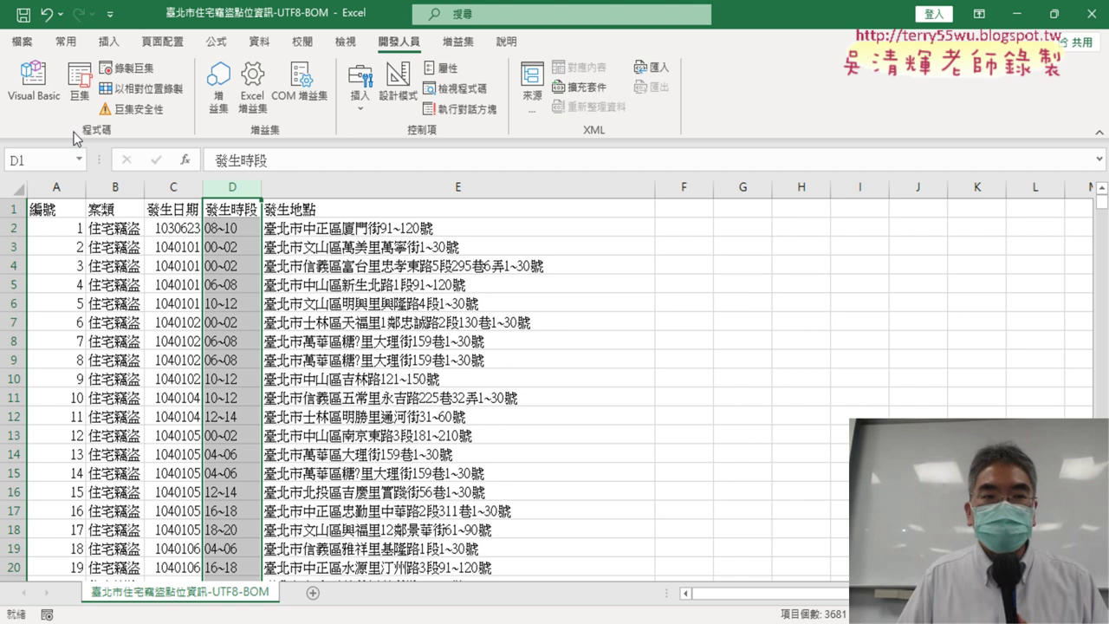
pyautogui.click(34, 83)
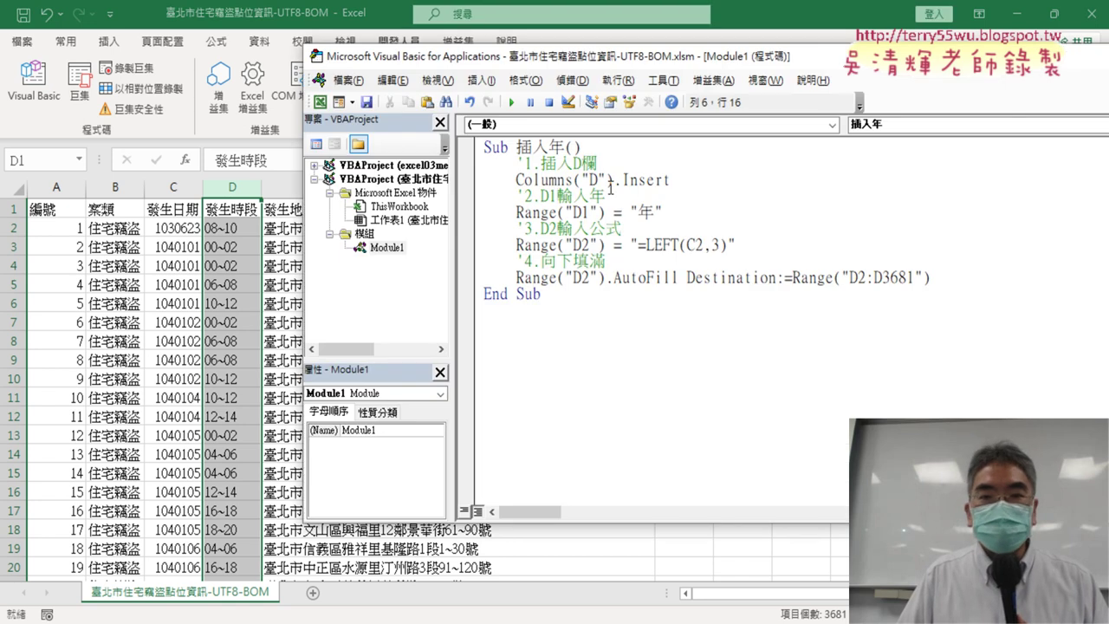
# Step: Step into 插入年 with F8: insert column D, write 年, add the LEFT formula, fill to row 3681
pyautogui.click(576, 81)
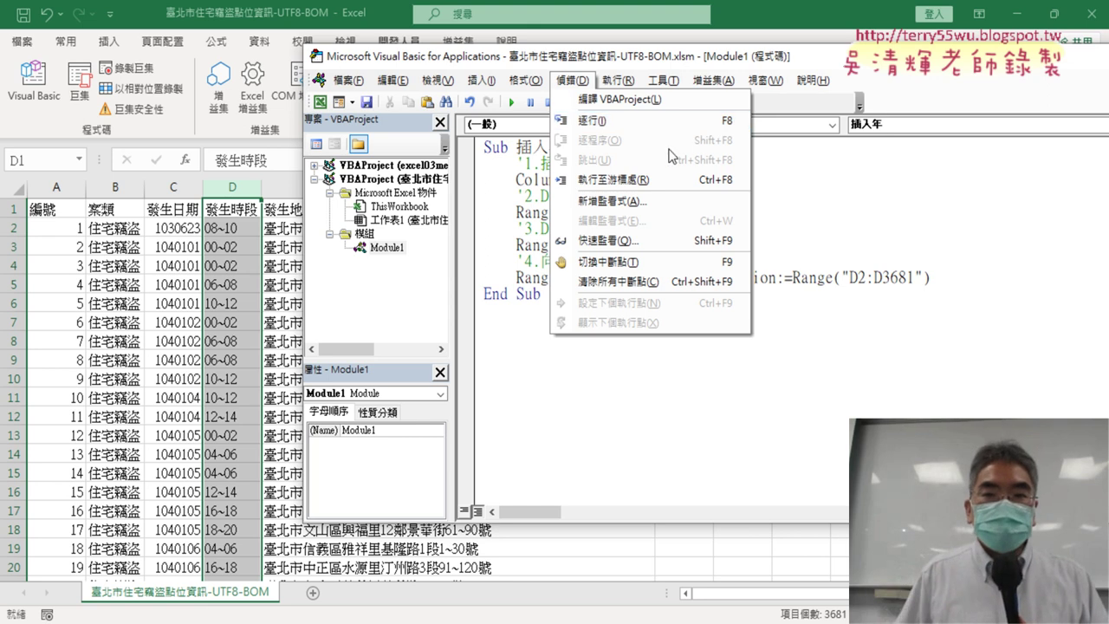
pyautogui.click(730, 120)
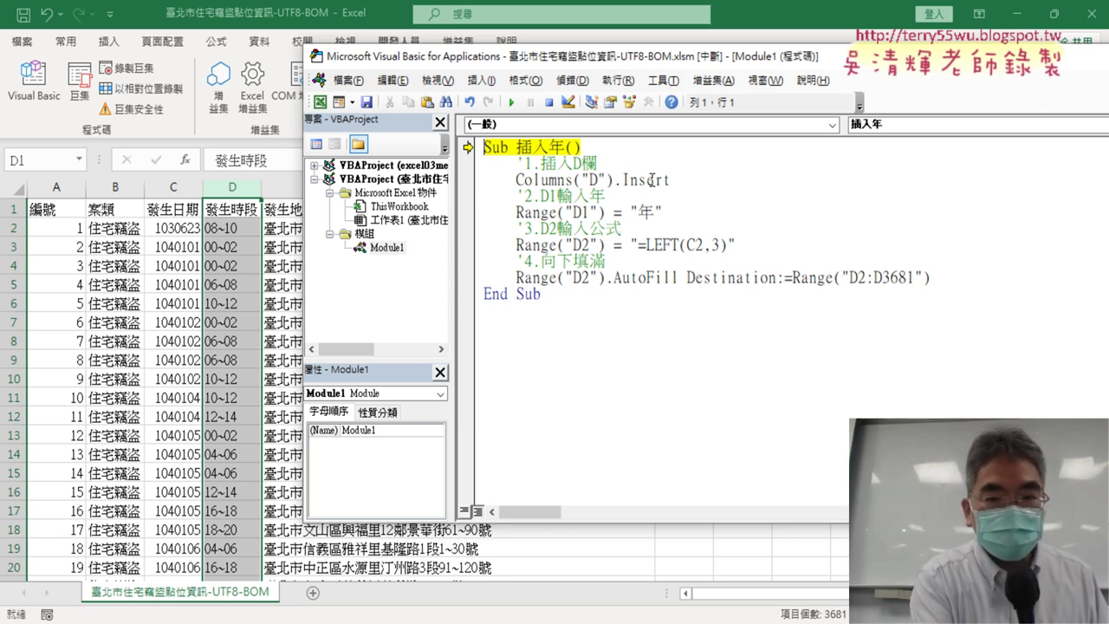
pyautogui.press('F8')
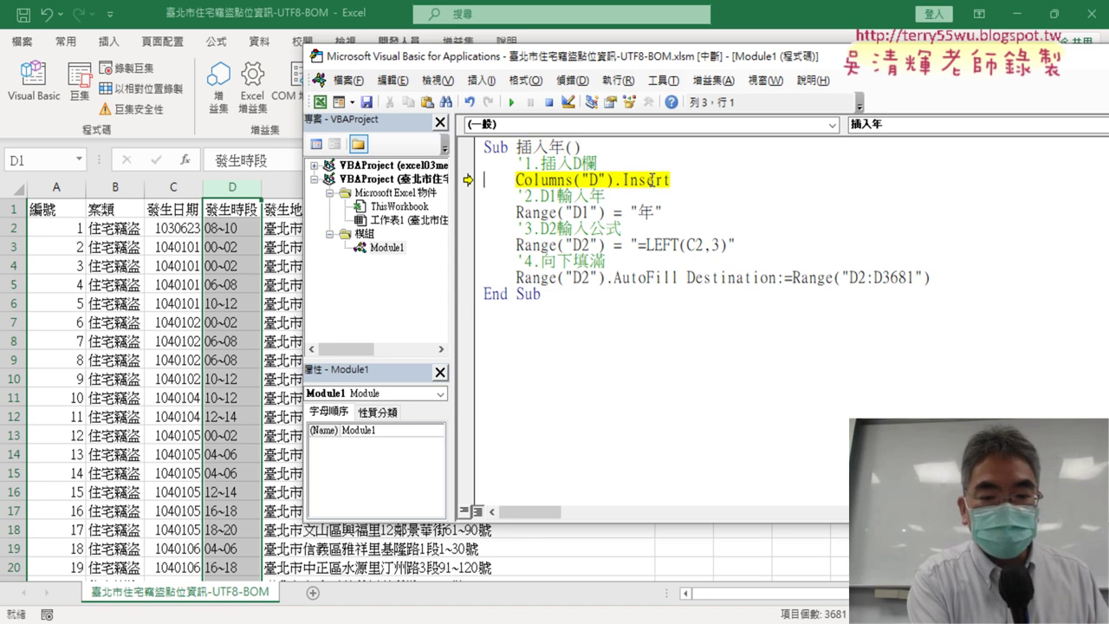
pyautogui.press('F8')
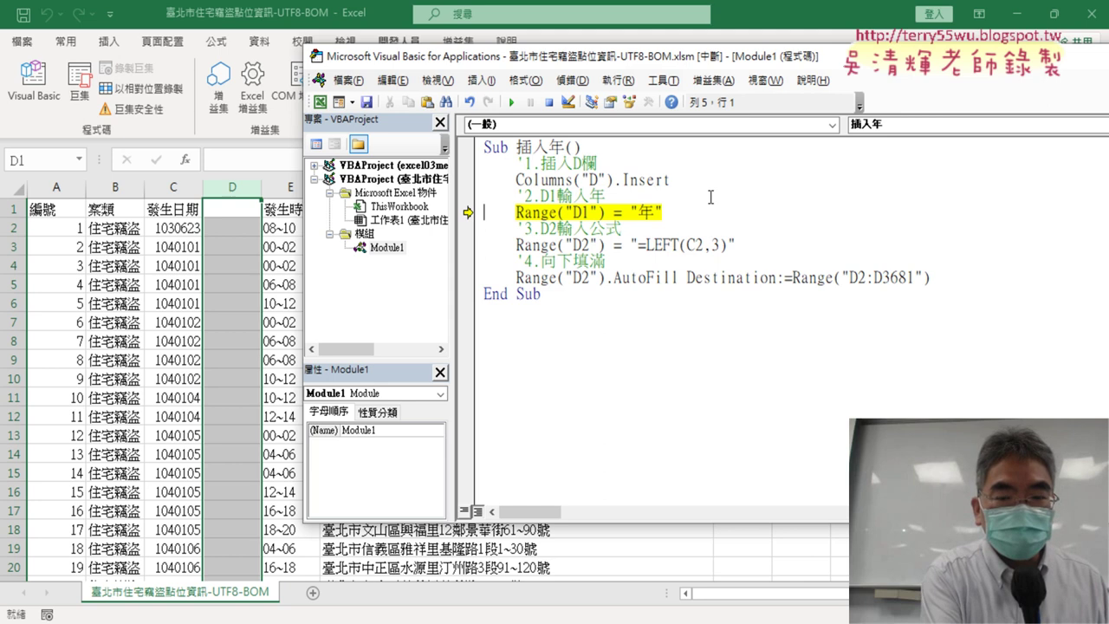
pyautogui.press('F8')
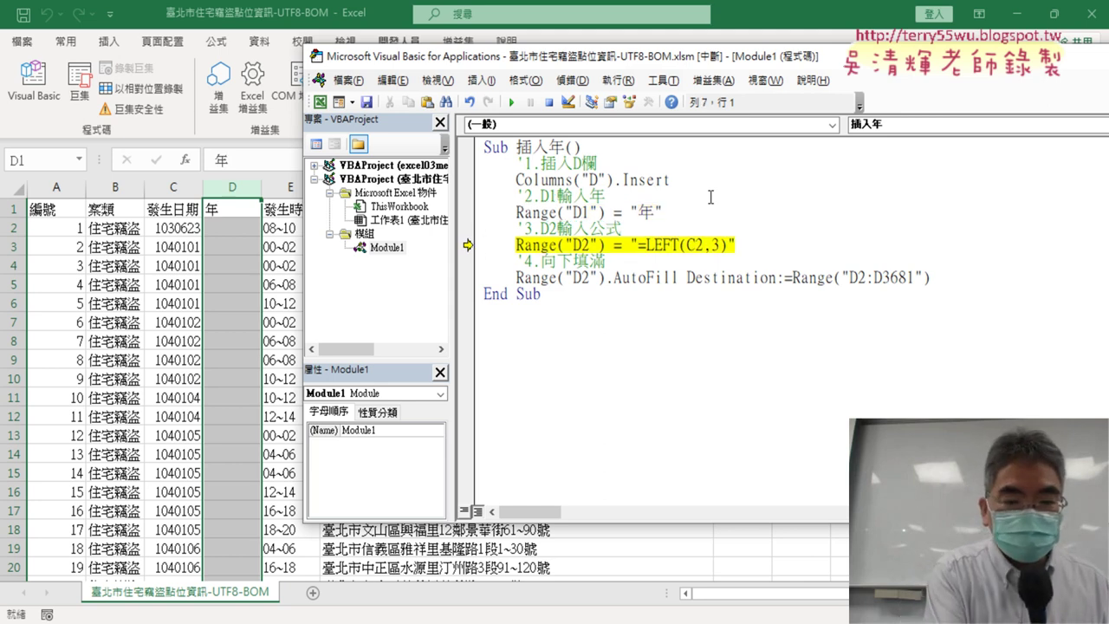
pyautogui.press('F8')
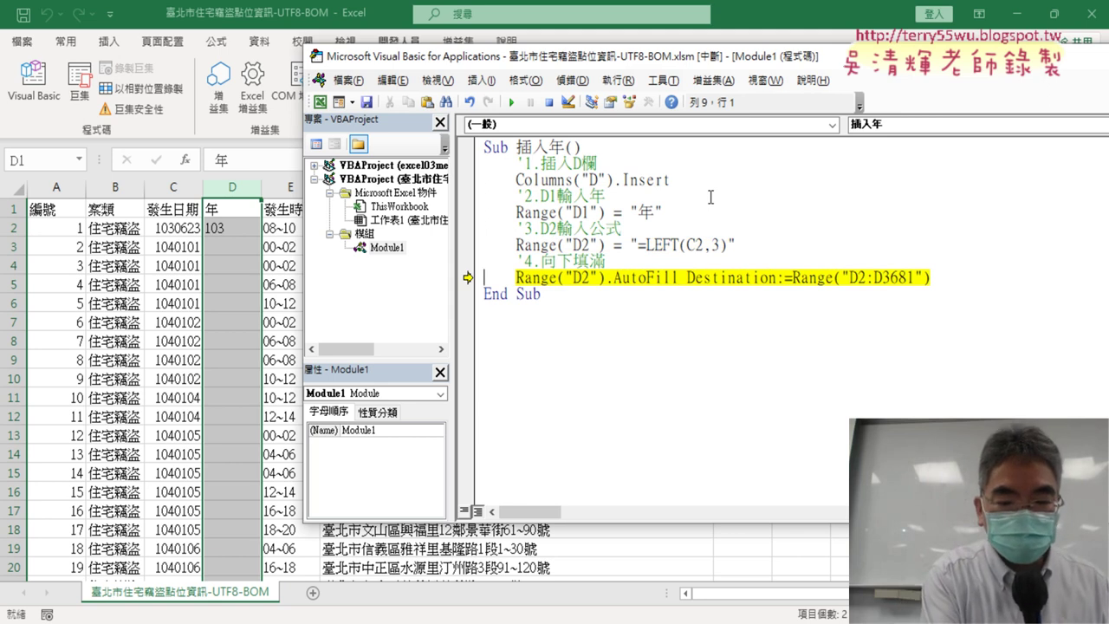
pyautogui.press('F8')
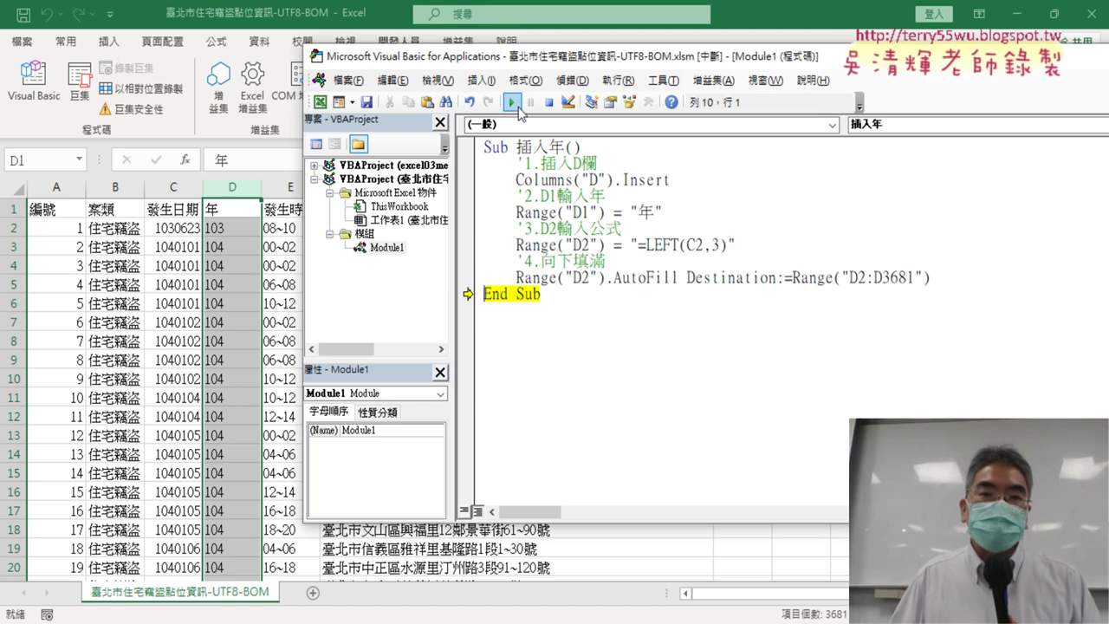
# Step: Finish the macro run and shrink the VBA editor window off to the left
pyautogui.click(512, 103)
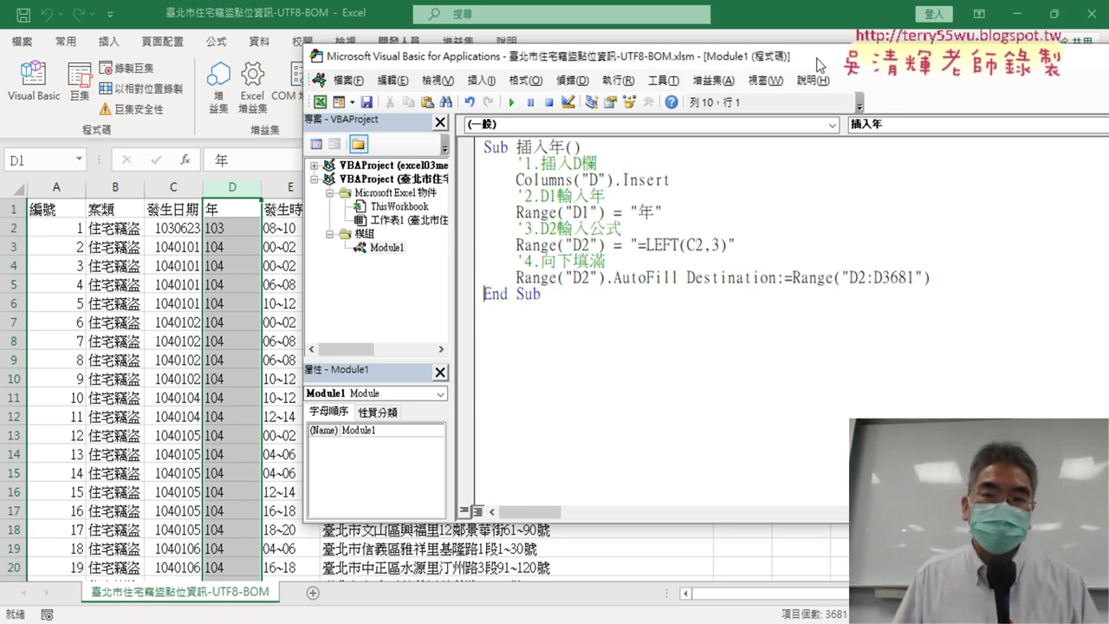
pyautogui.moveTo(816, 64); pyautogui.dragTo(629, 73)
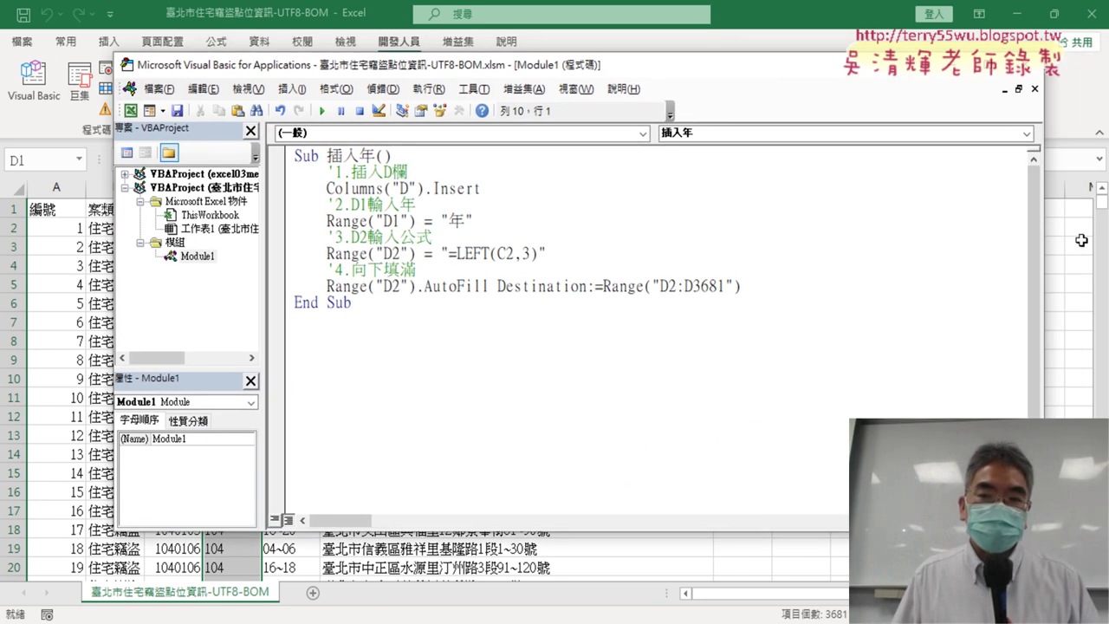
pyautogui.moveTo(1048, 238); pyautogui.dragTo(780, 239)
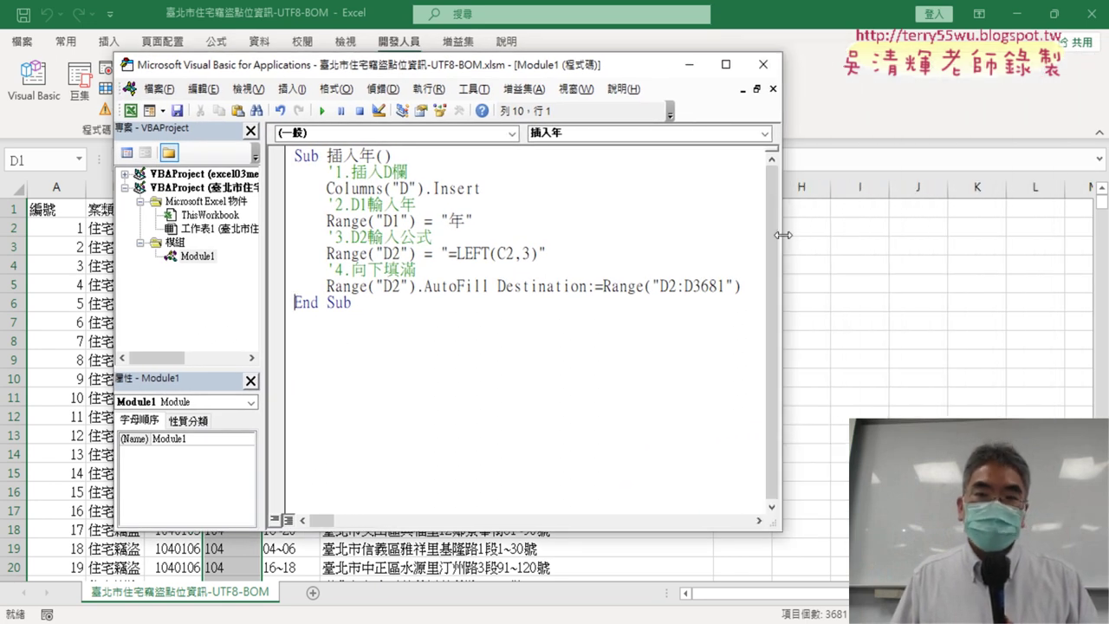
pyautogui.moveTo(563, 68)
pyautogui.mouseDown()
pyautogui.moveTo(485, 82)
pyautogui.moveTo(994, 91)
pyautogui.mouseUp()
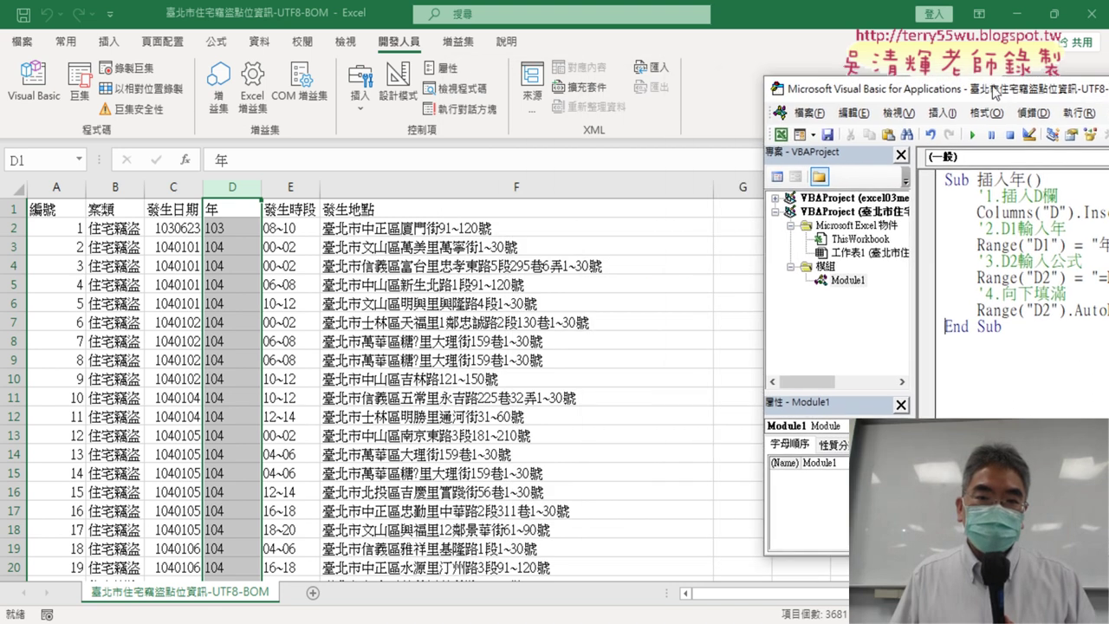
# Step: Enter the header 區 in cell G1 and return to the Module1 code
pyautogui.click(735, 208)
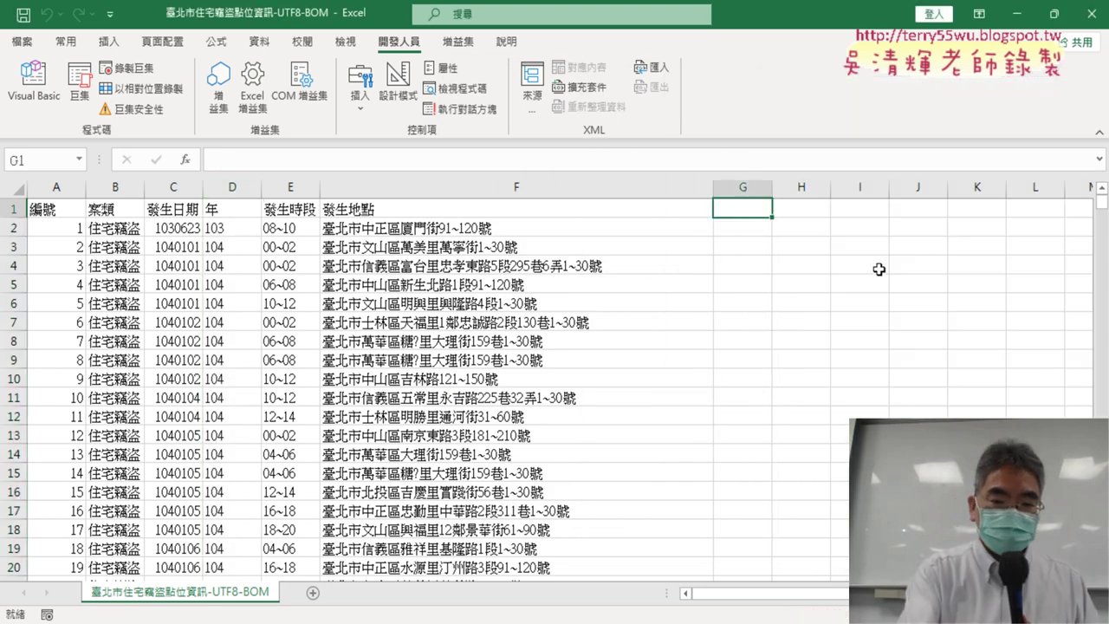
pyautogui.write('<ㄩ')
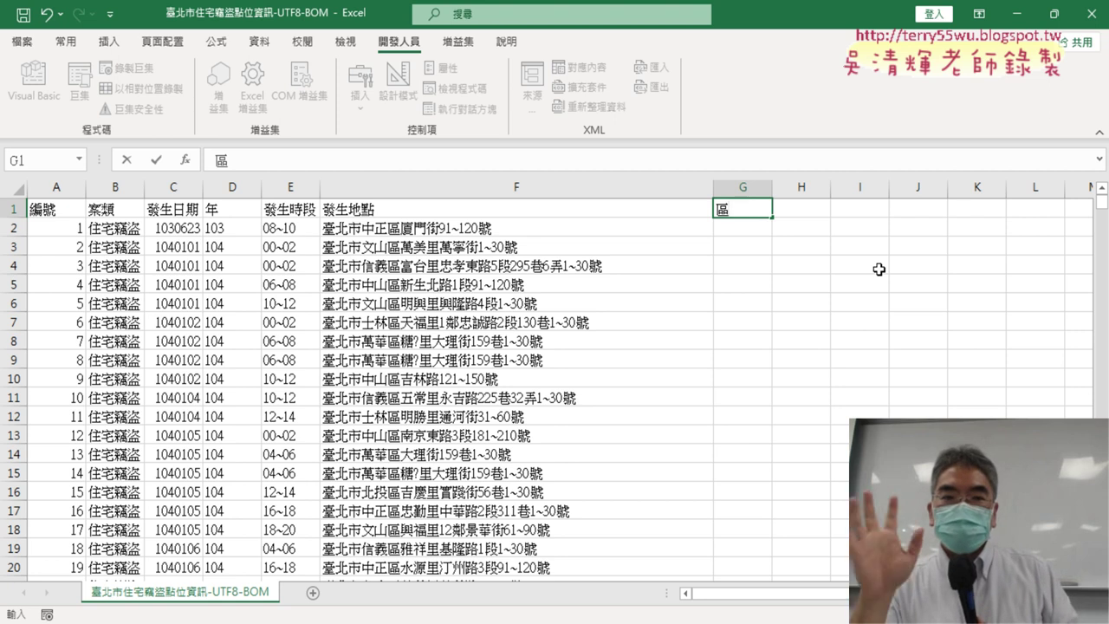
pyautogui.click(879, 317)
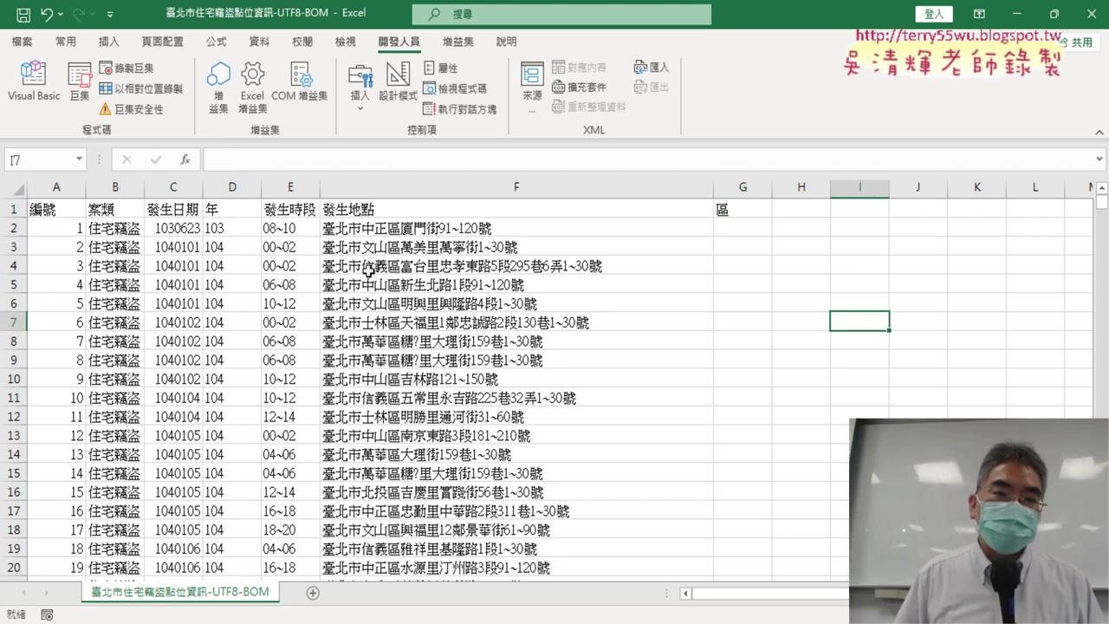
pyautogui.click(33, 82)
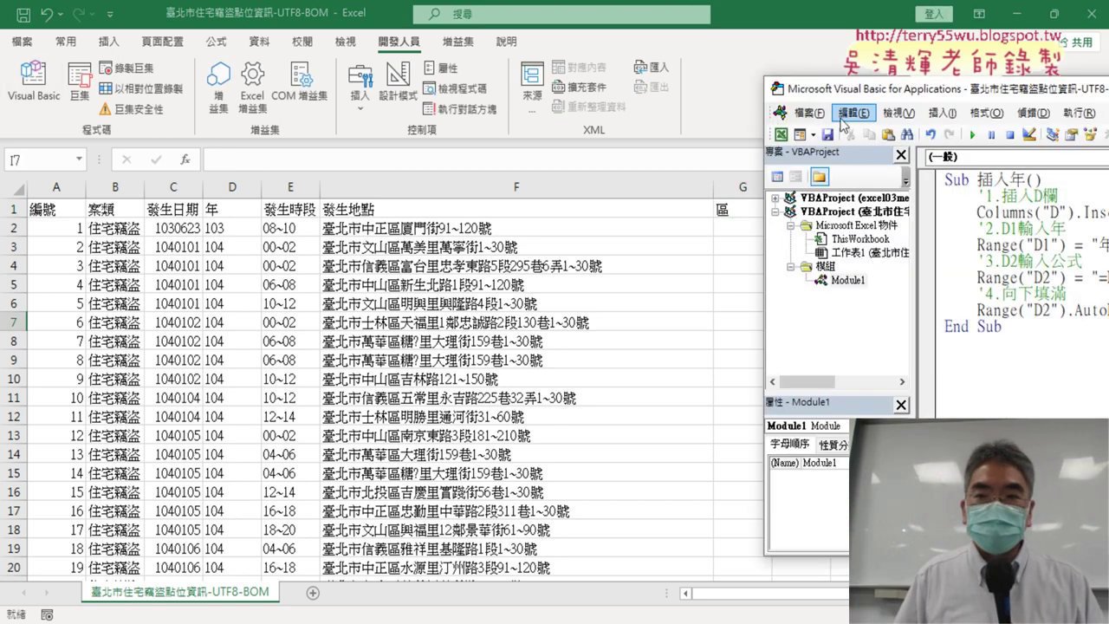
# Step: Copy the 插入年 macro, paste it below, and rename the copy 插入區
pyautogui.moveTo(889, 89); pyautogui.dragTo(562, 92)
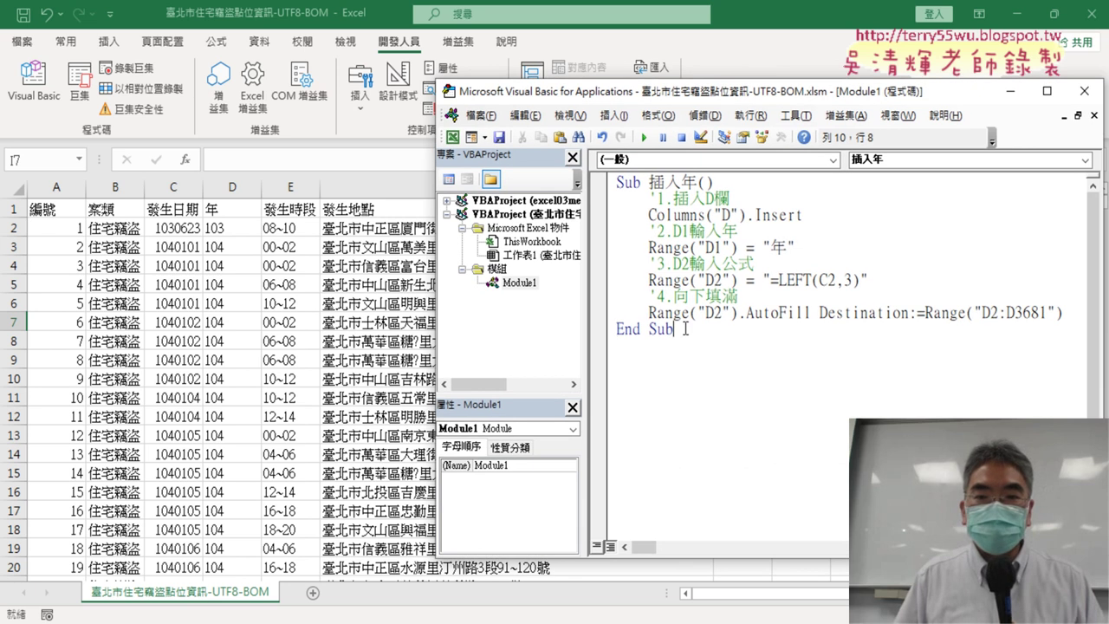
pyautogui.moveTo(674, 329); pyautogui.dragTo(591, 173)
pyautogui.rightClick(691, 243)
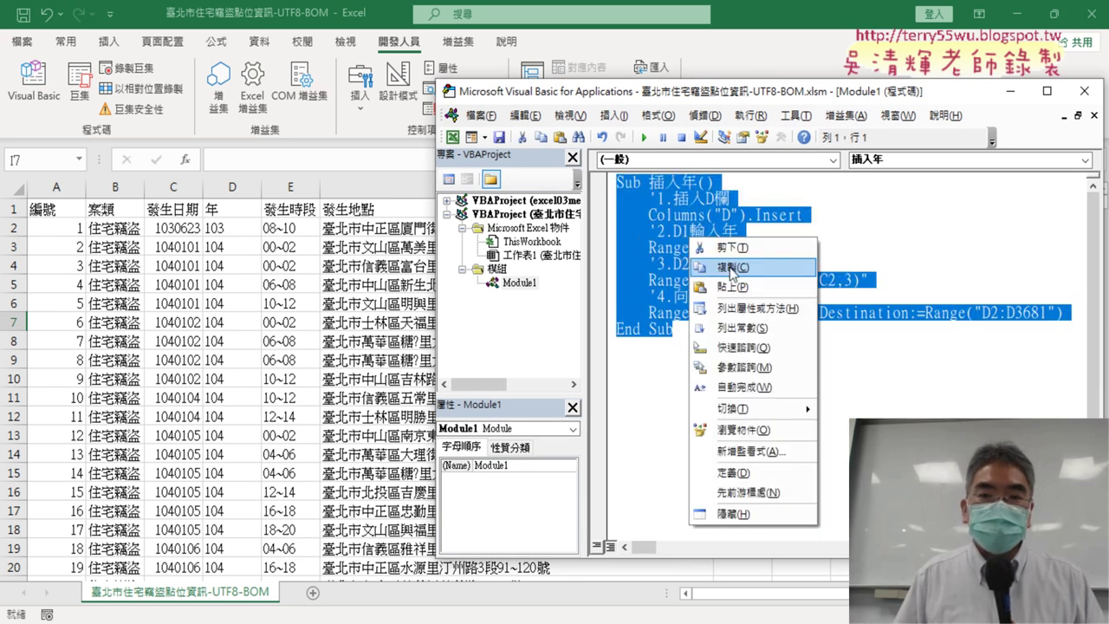
pyautogui.click(732, 268)
pyautogui.click(671, 362)
pyautogui.rightClick(671, 364)
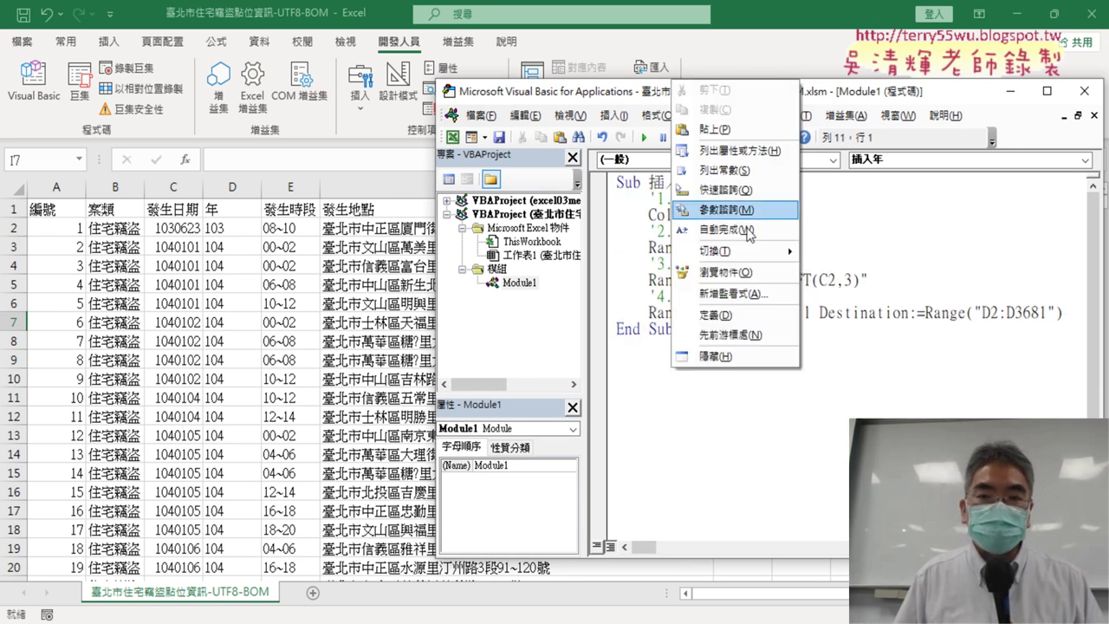
pyautogui.click(734, 130)
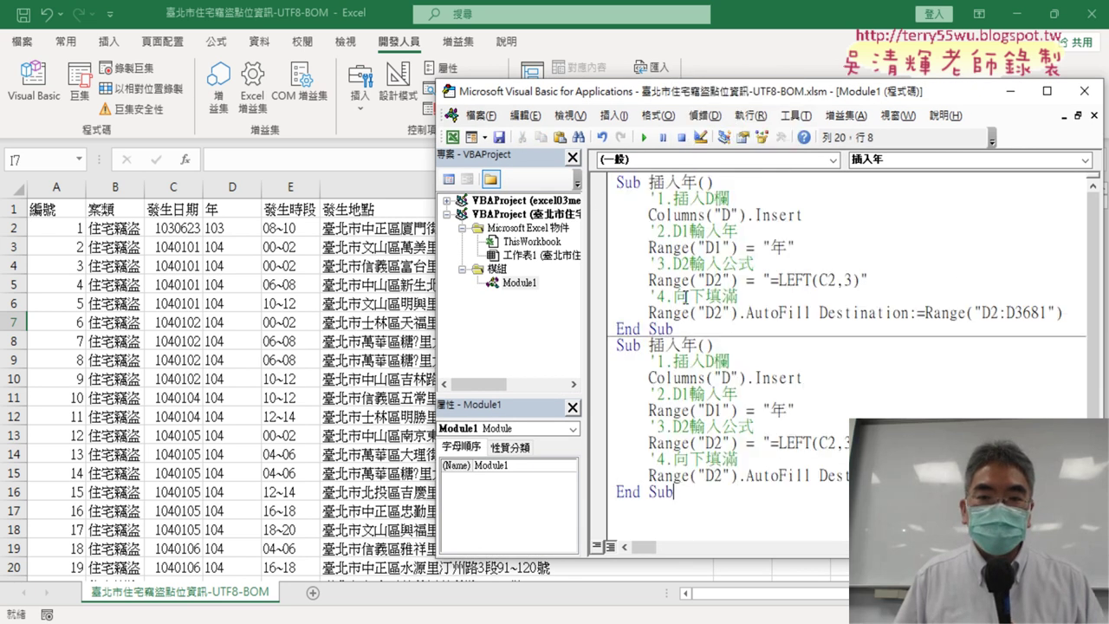
pyautogui.click(698, 344)
pyautogui.press('BackSpace')
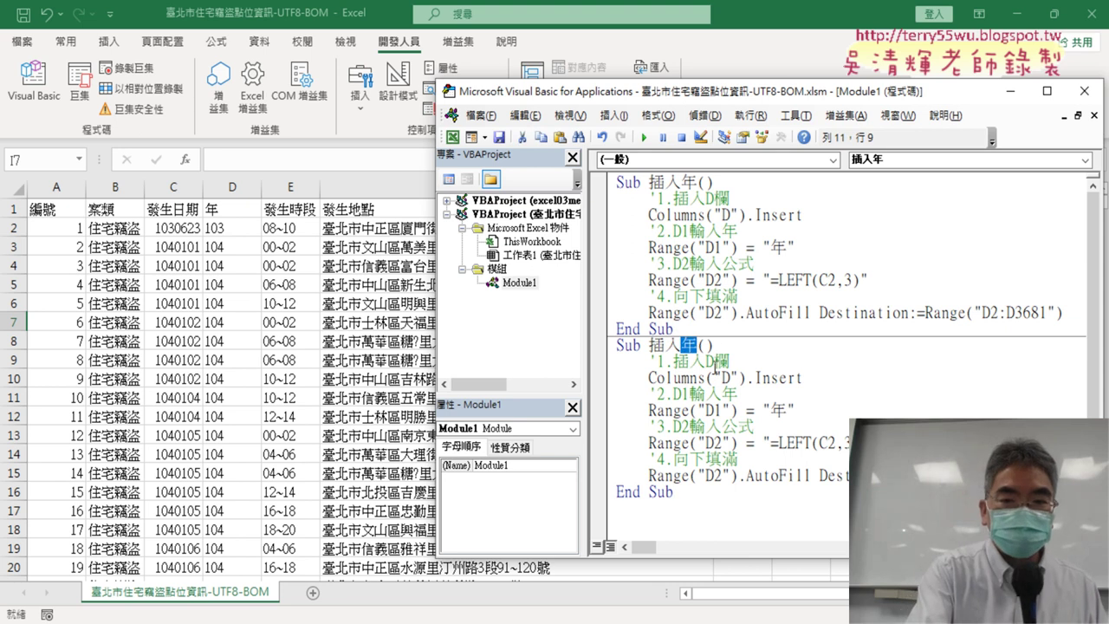
pyautogui.write('ㄑㄩ')
pyautogui.press('space')
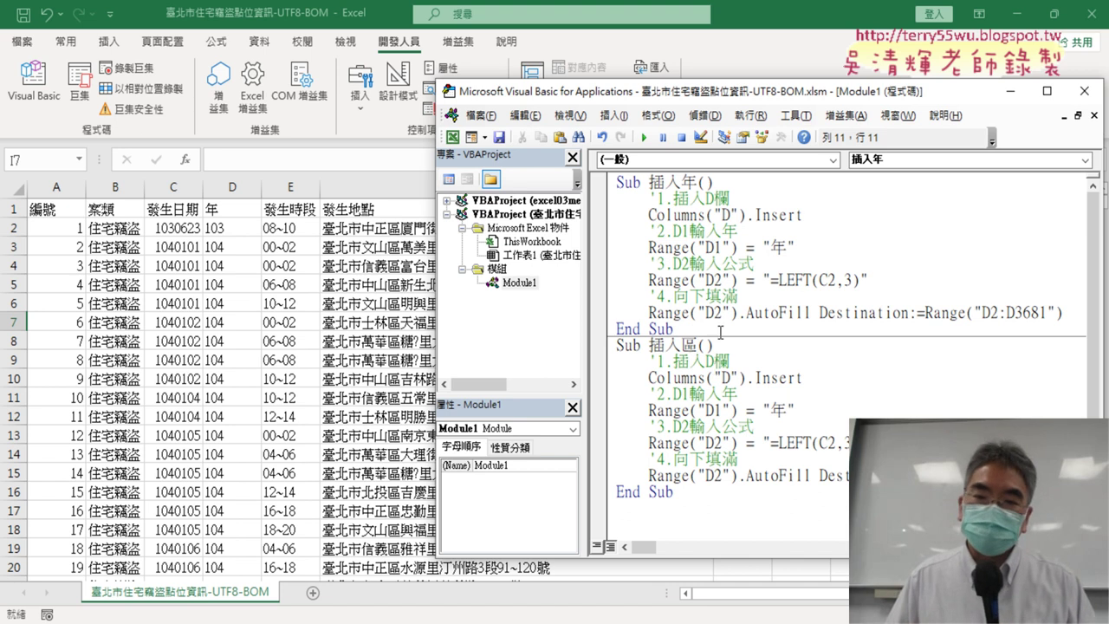
# Step: Delete the column-insert comment and Columns("D").Insert lines from 插入區
pyautogui.moveTo(786, 98); pyautogui.dragTo(993, 309)
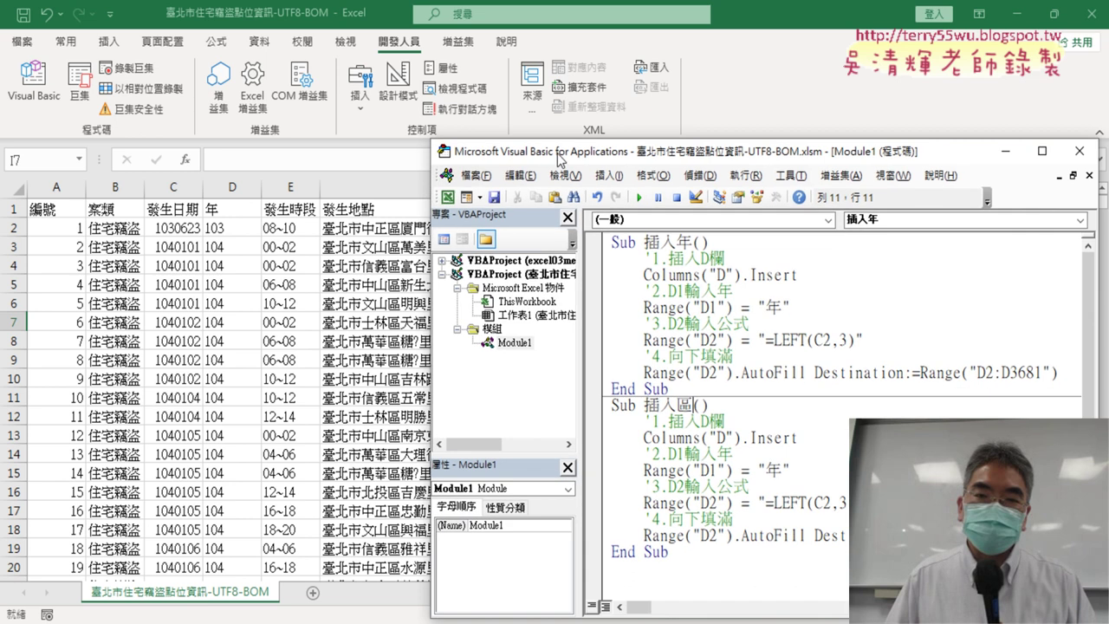
pyautogui.moveTo(777, 312); pyautogui.dragTo(376, 78)
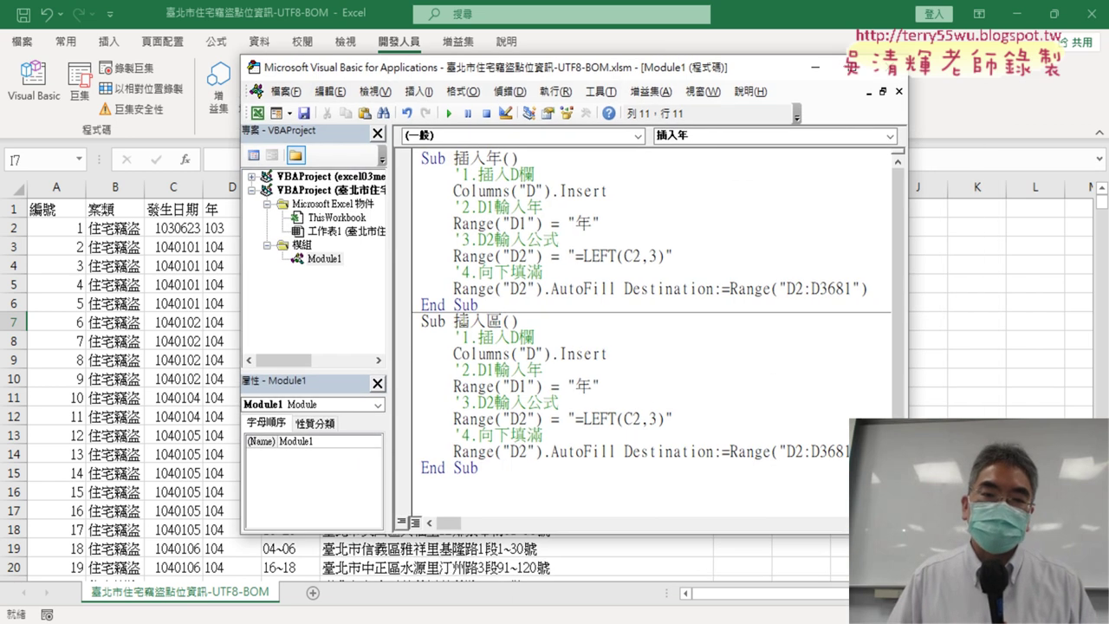
pyautogui.moveTo(586, 346); pyautogui.dragTo(444, 345)
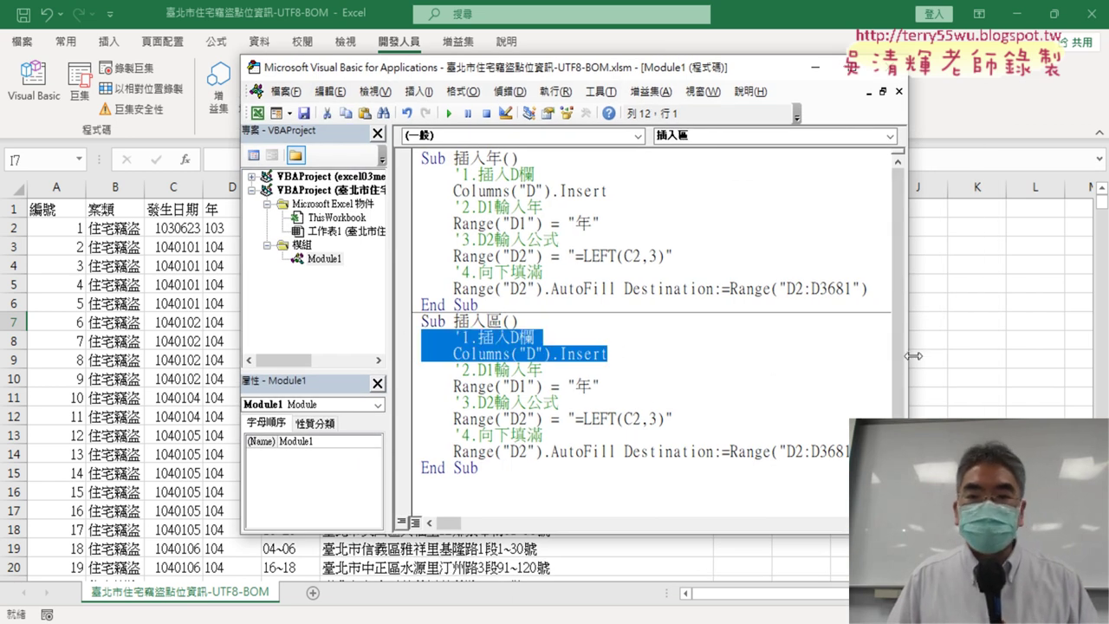
pyautogui.moveTo(913, 355); pyautogui.dragTo(749, 351)
pyautogui.moveTo(523, 76)
pyautogui.mouseDown()
pyautogui.moveTo(378, 79)
pyautogui.moveTo(486, 85)
pyautogui.mouseUp()
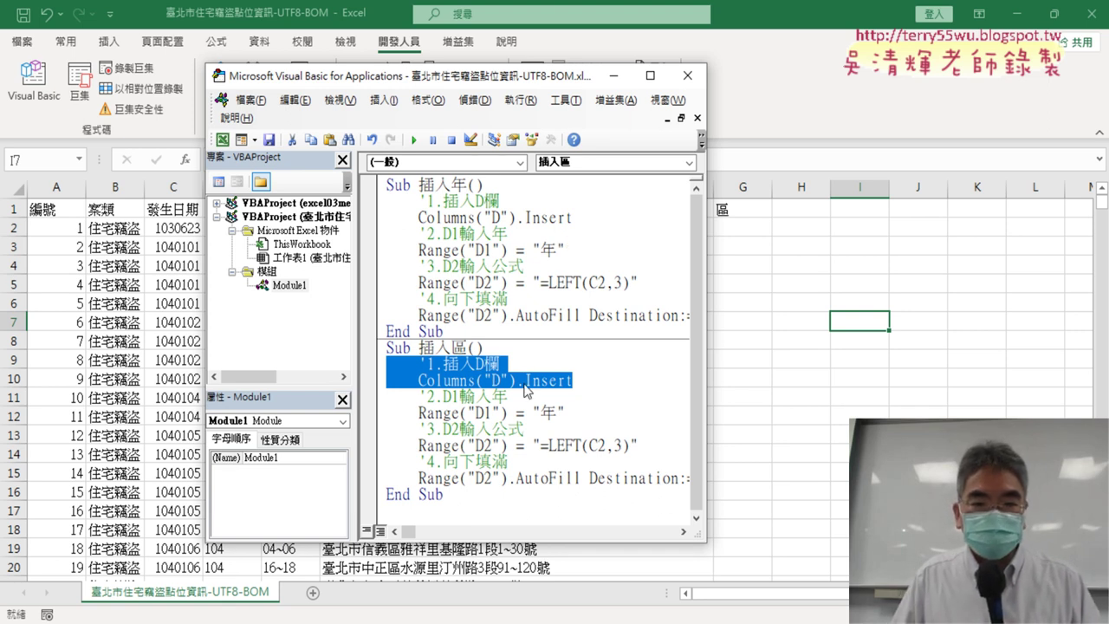
pyautogui.moveTo(578, 384); pyautogui.dragTo(386, 362)
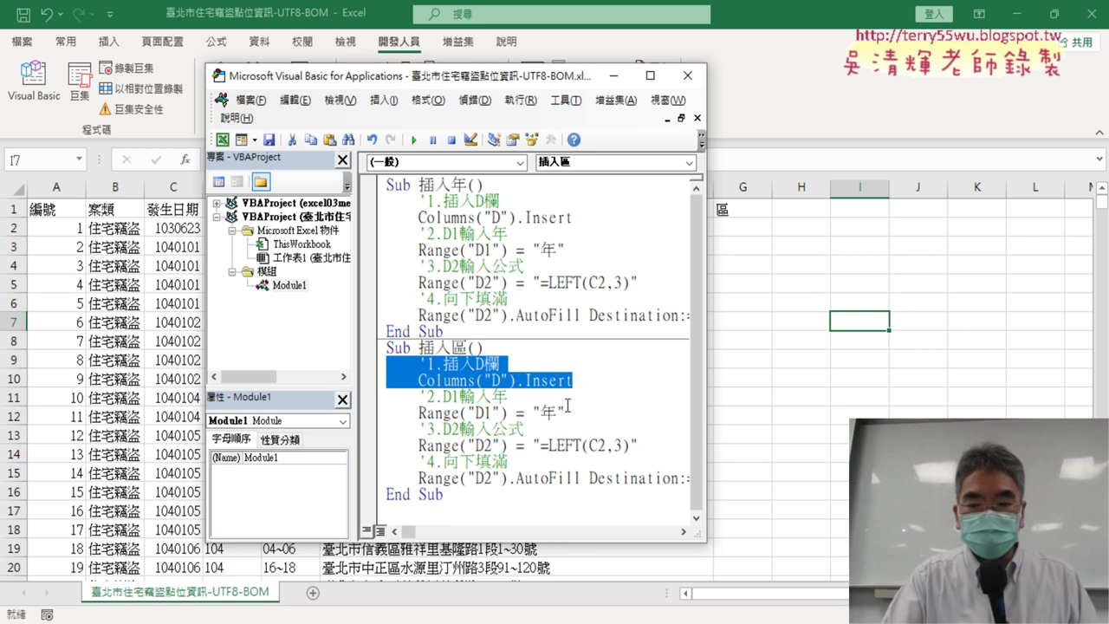
pyautogui.press('Delete')
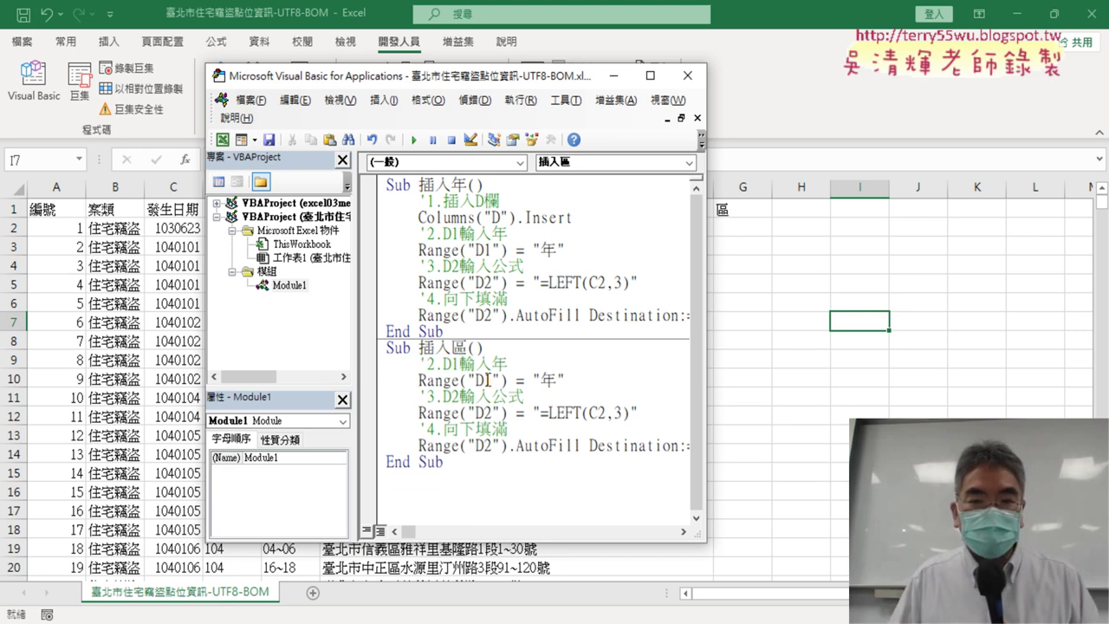
# Step: Change the header line to Range("G1") = "區"
pyautogui.write('G')
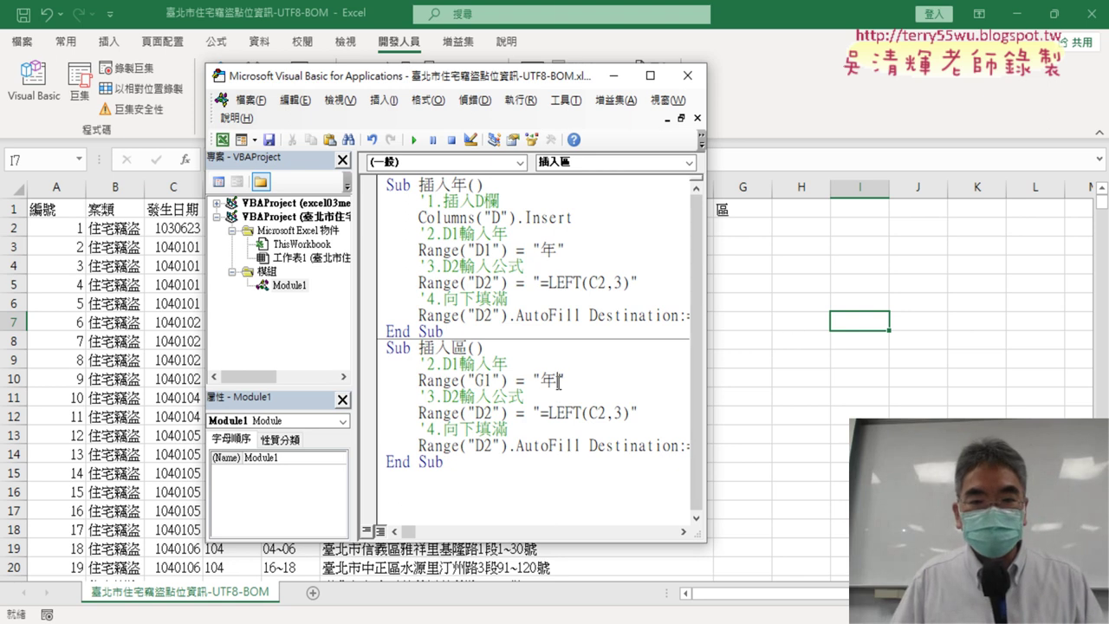
pyautogui.doubleClick(558, 381)
pyautogui.write('ㄋㄩ')
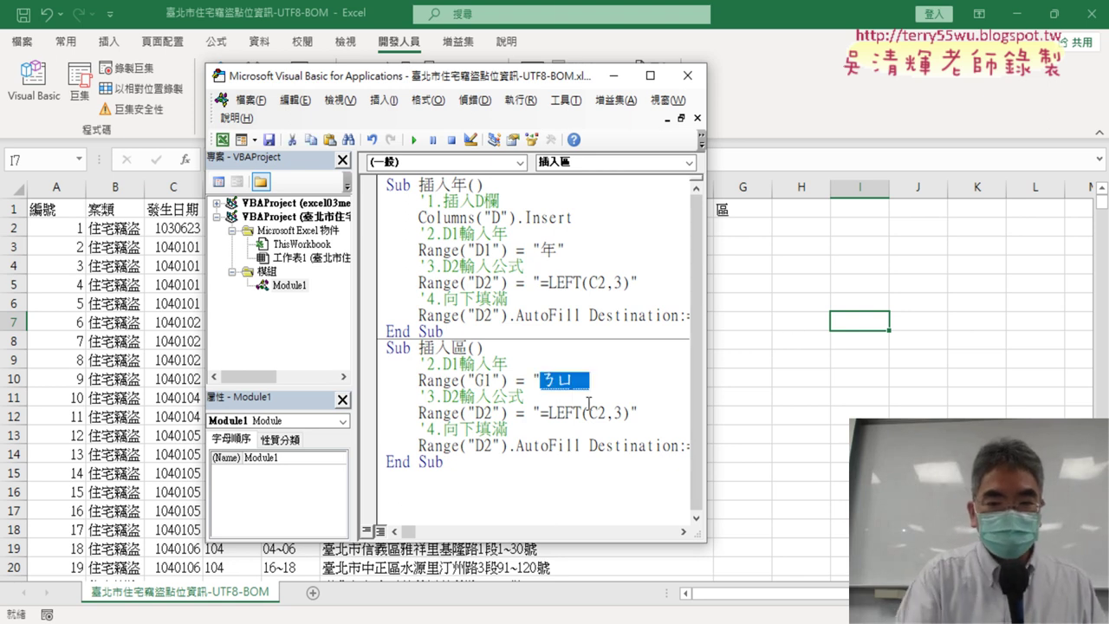
pyautogui.press('BackSpace')
pyautogui.press('BackSpace')
pyautogui.write('ㄑ')
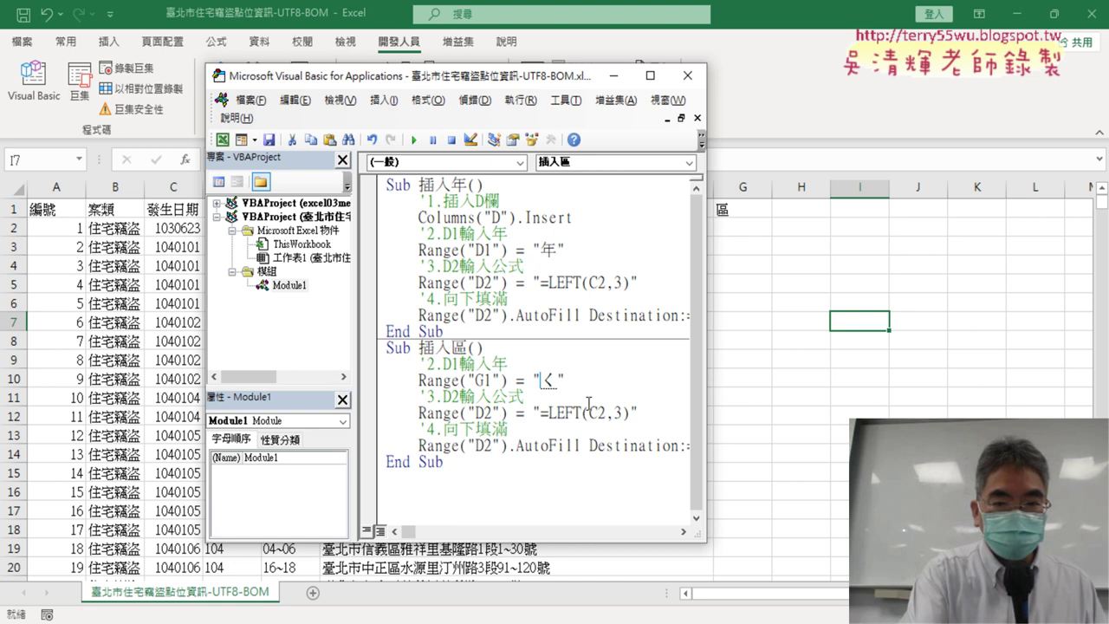
pyautogui.write('ㄩ')
pyautogui.press('space')
pyautogui.press('Return')
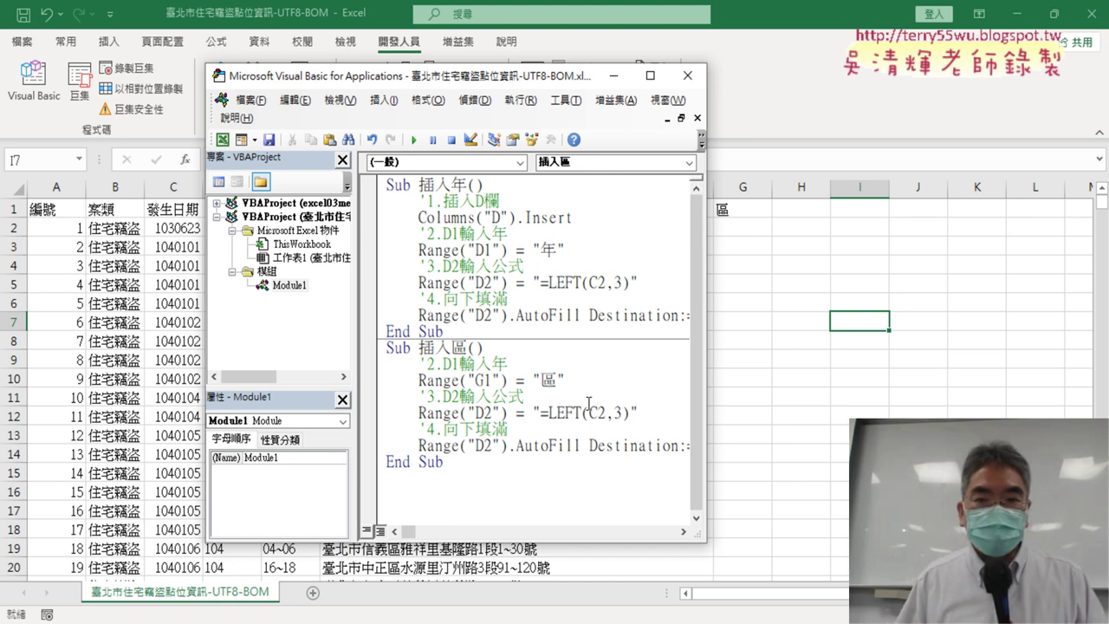
pyautogui.click(758, 232)
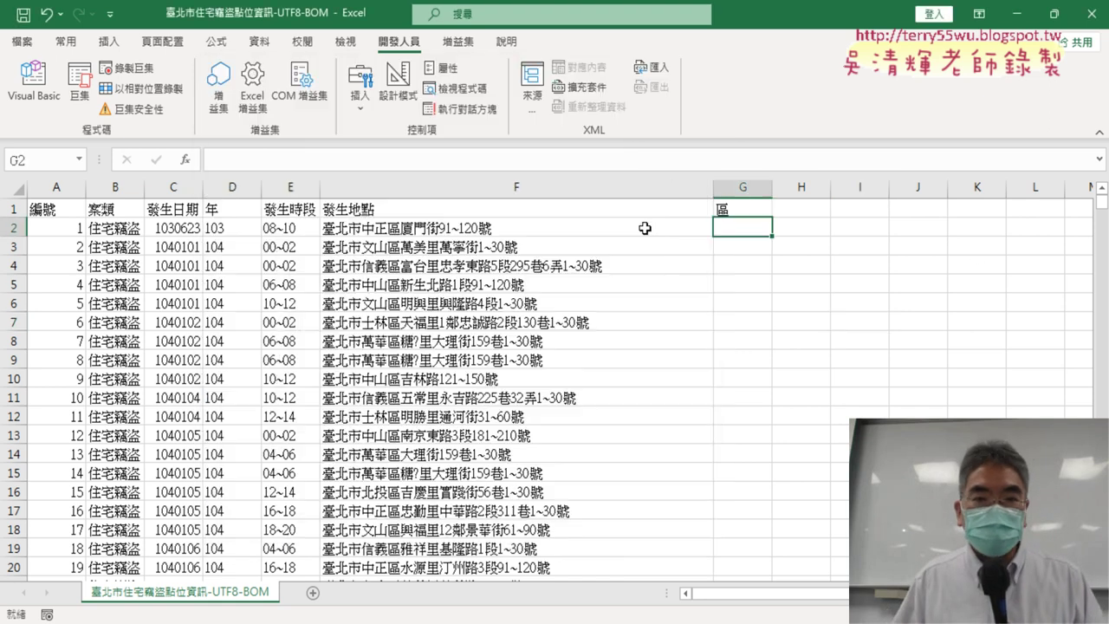
# Step: Build =MID(F2,4,3) in G2 with Insert Function to extract the district from F2
pyautogui.click(183, 160)
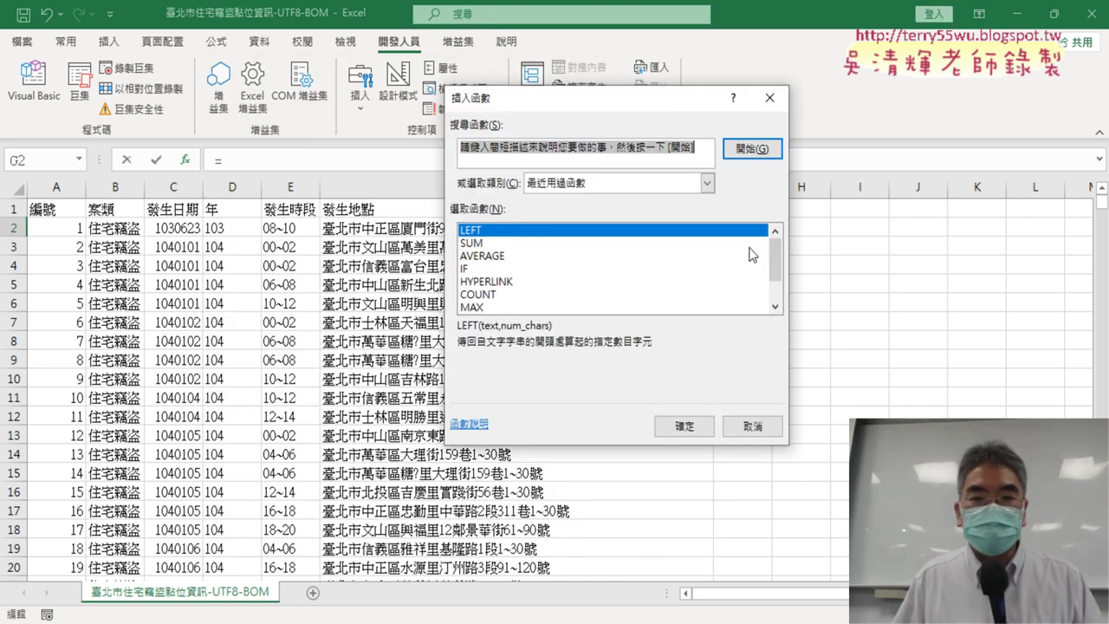
pyautogui.click(627, 181)
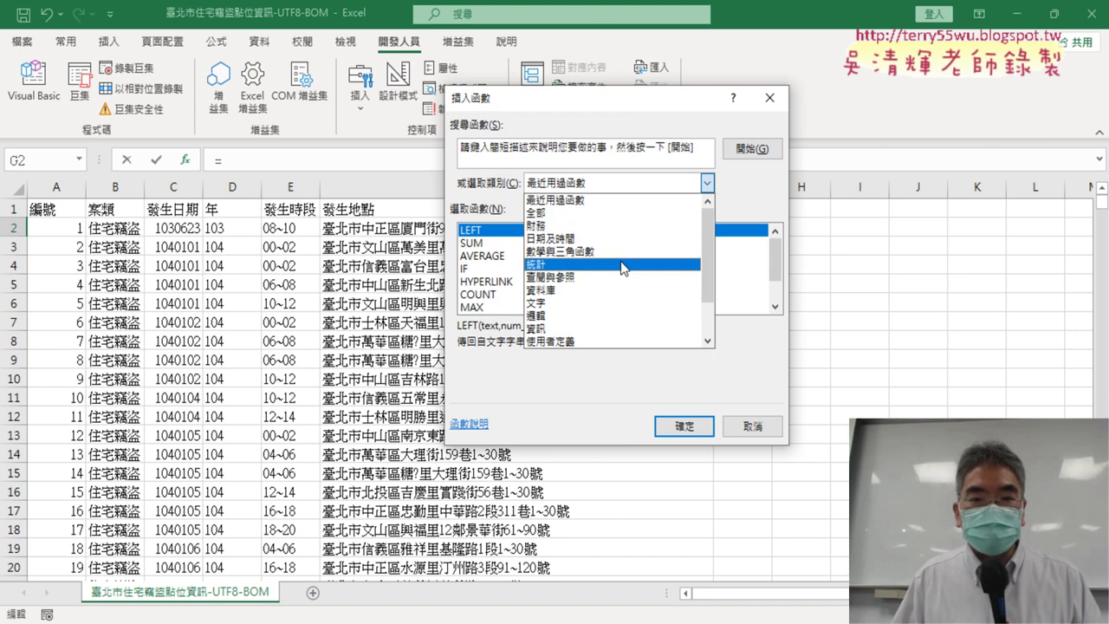
pyautogui.click(617, 303)
pyautogui.click(775, 307)
pyautogui.click(774, 306)
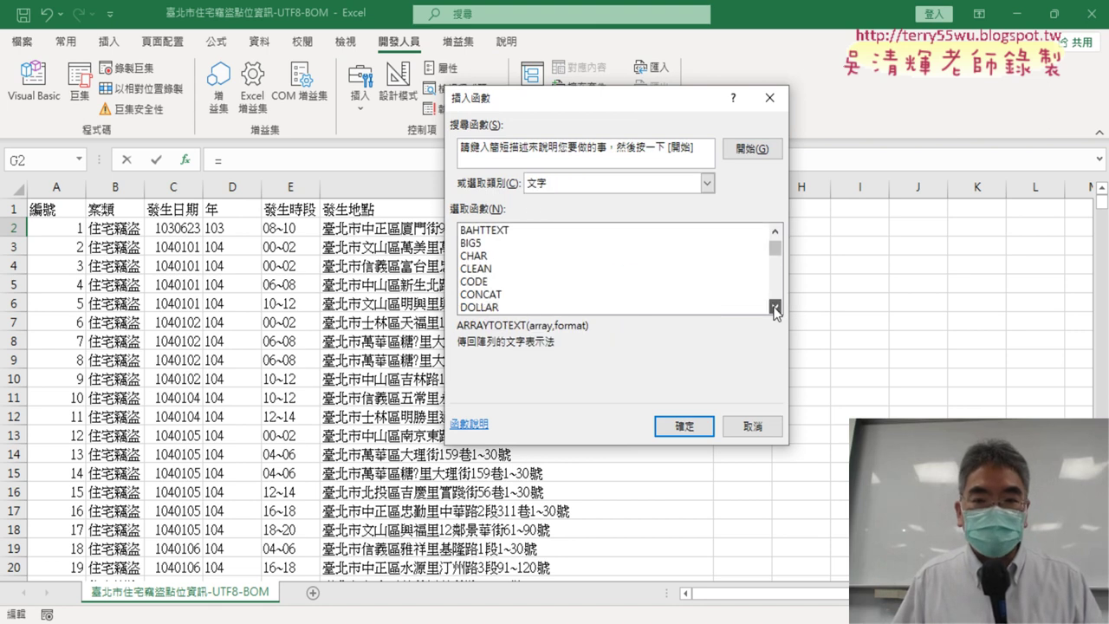
pyautogui.click(774, 307)
pyautogui.click(774, 306)
pyautogui.click(775, 307)
pyautogui.click(775, 307)
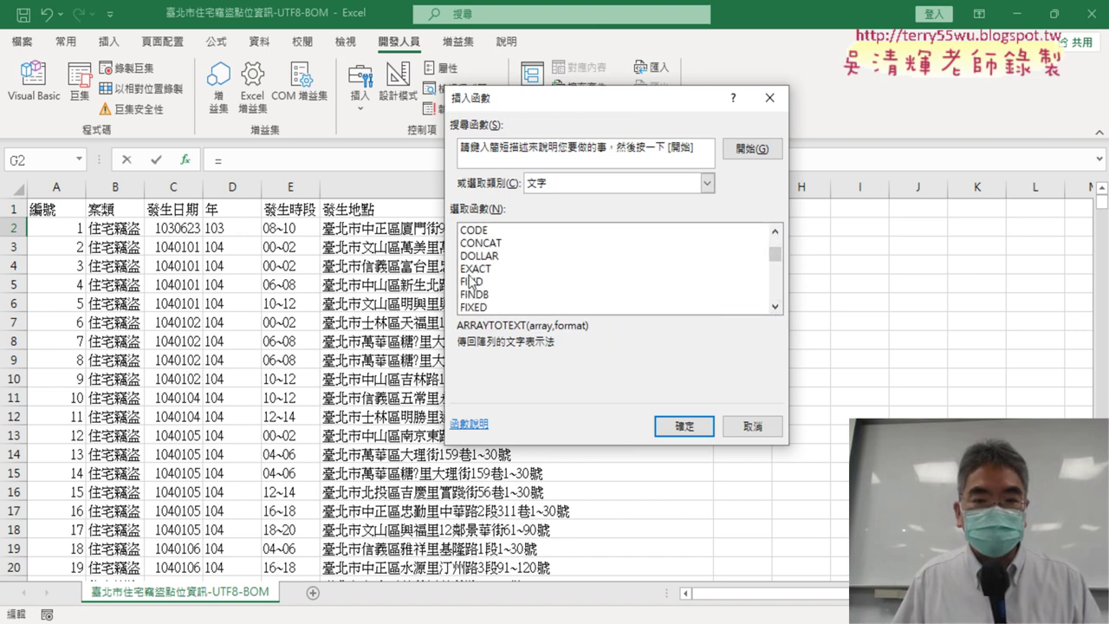
pyautogui.click(775, 306)
pyautogui.click(775, 307)
pyautogui.click(774, 307)
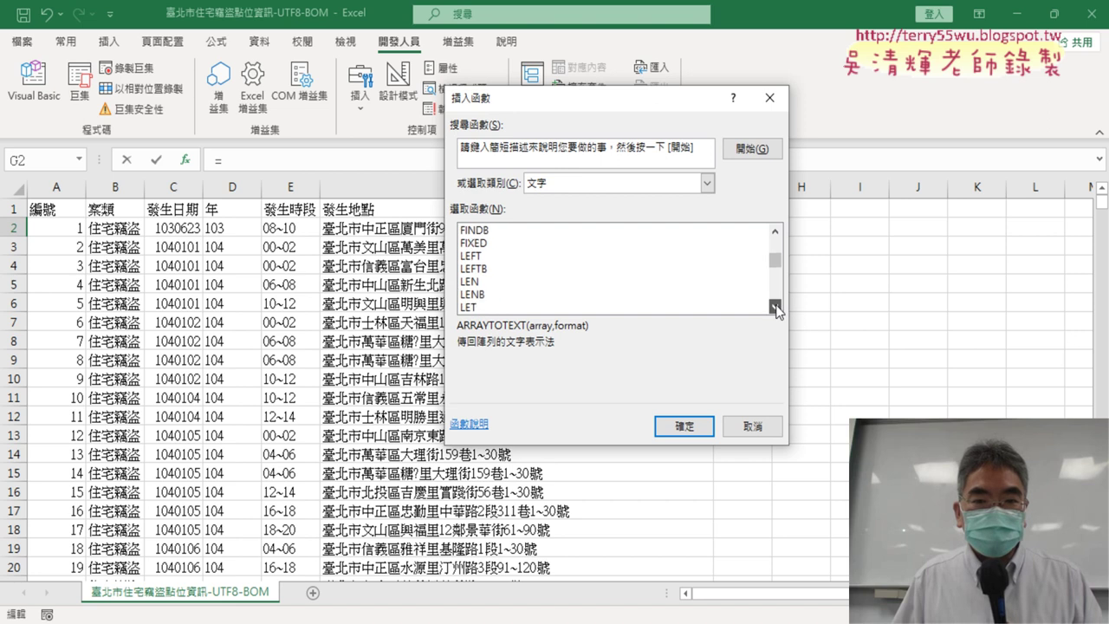
pyautogui.click(774, 307)
pyautogui.click(774, 307)
pyautogui.click(775, 307)
pyautogui.doubleClick(546, 295)
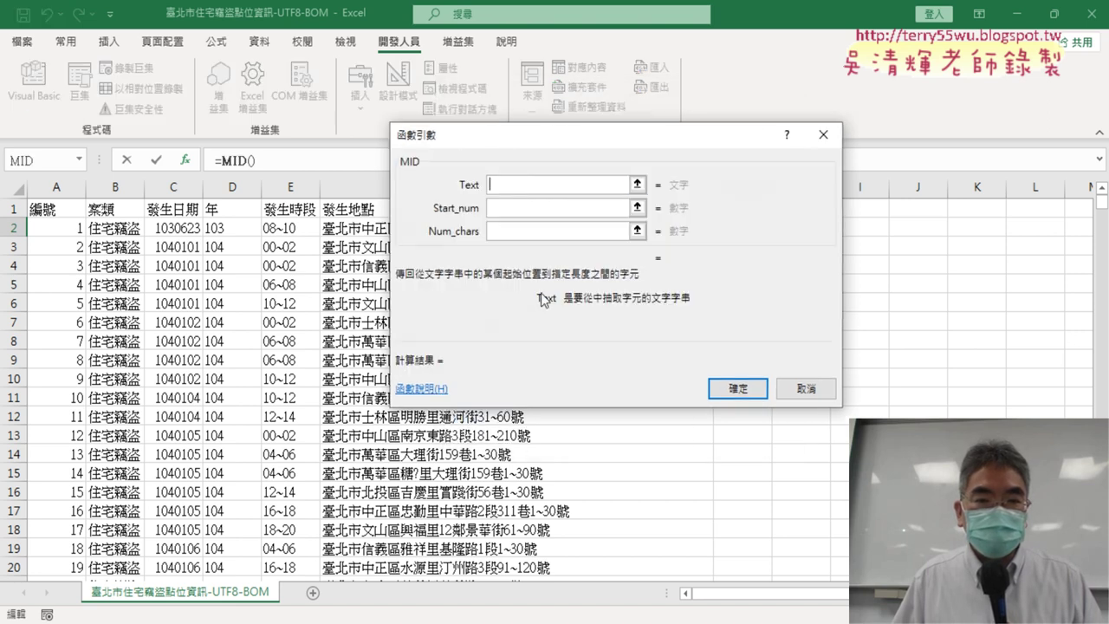
pyautogui.moveTo(511, 161); pyautogui.dragTo(385, 336)
pyautogui.click(407, 228)
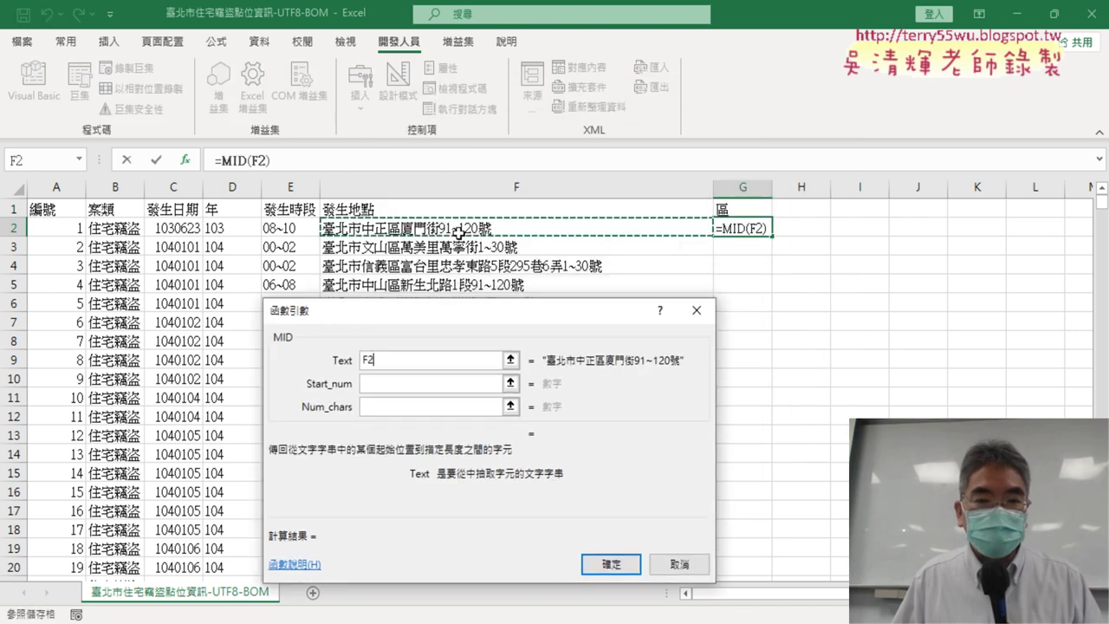
pyautogui.click(403, 382)
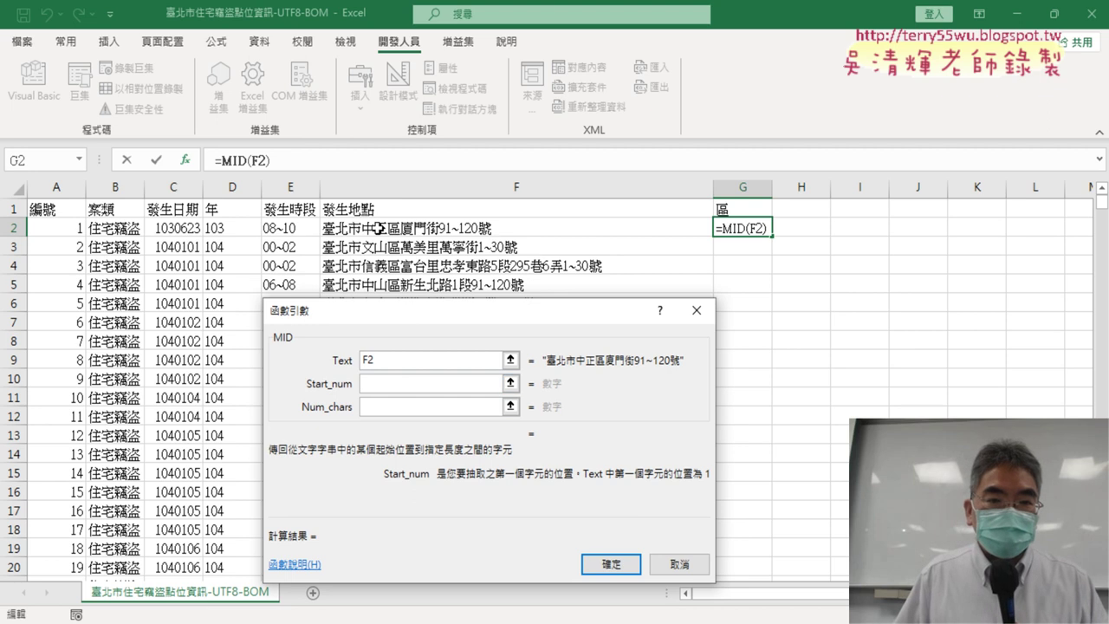
pyautogui.write('4')
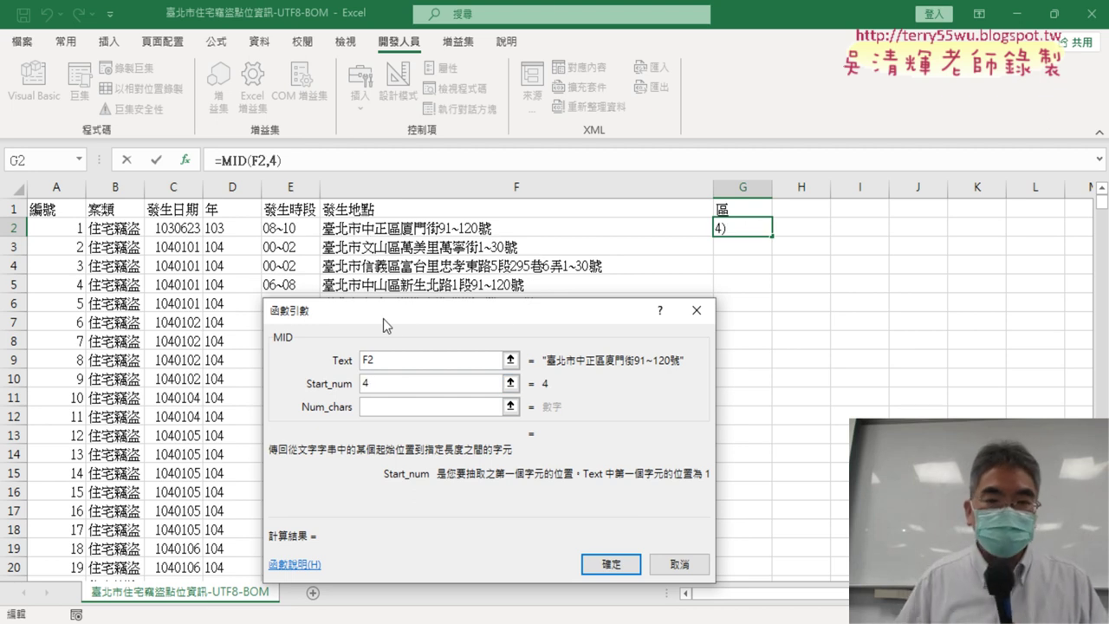
pyautogui.click(395, 406)
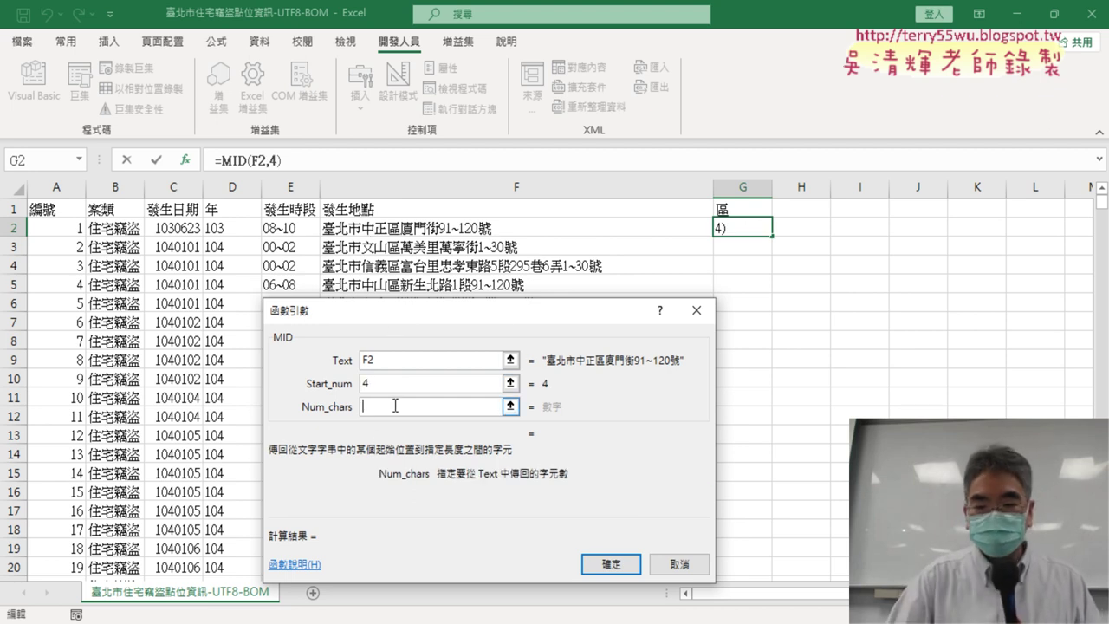
pyautogui.write('3')
pyautogui.press('Return')
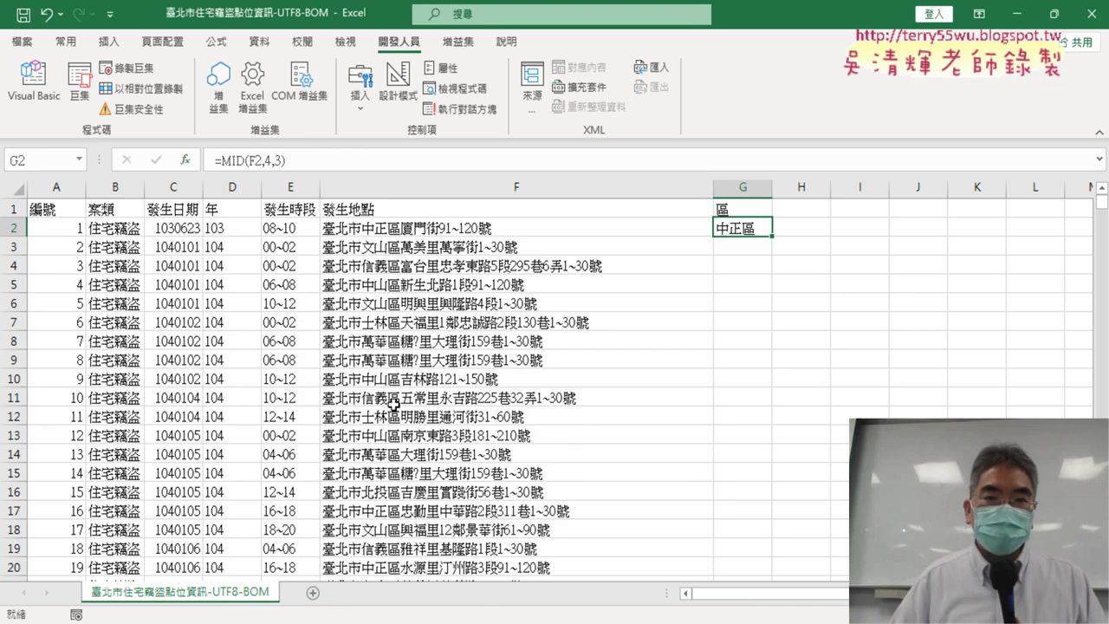
# Step: Copy the =MID(F2,4,3) text from the formula bar, leaving the cell unchanged
pyautogui.moveTo(294, 159); pyautogui.dragTo(213, 161)
pyautogui.rightClick(251, 164)
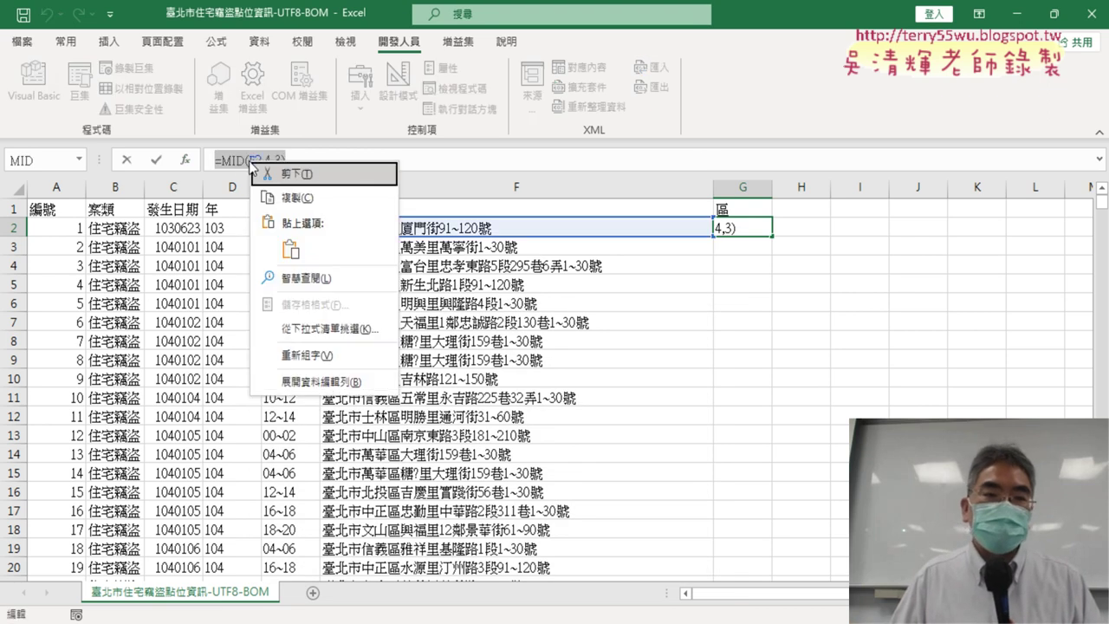
pyautogui.click(286, 197)
pyautogui.click(126, 159)
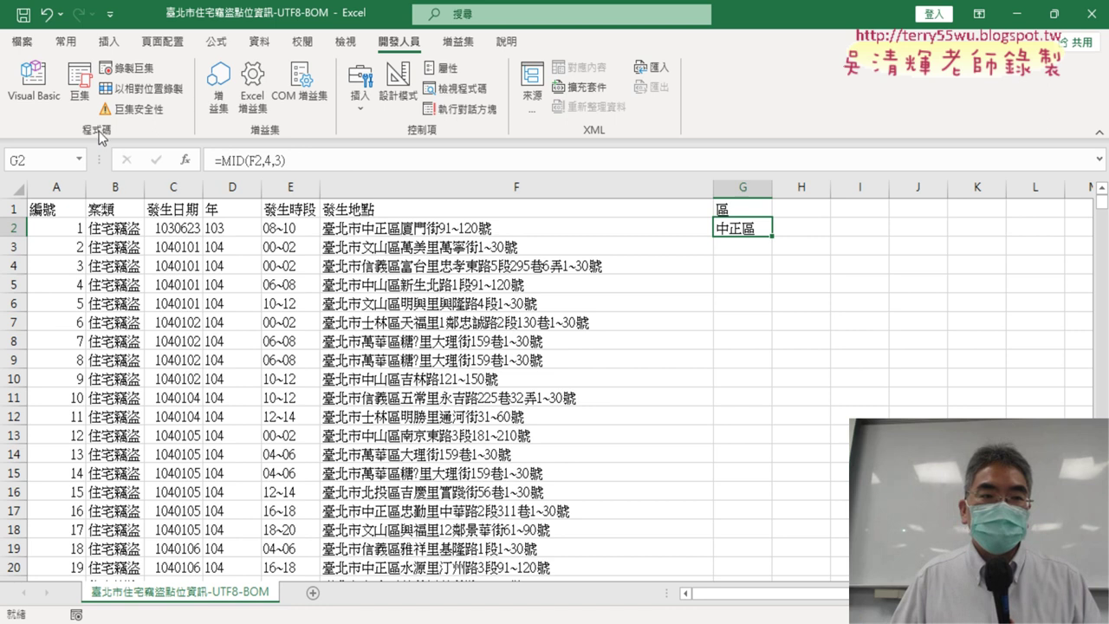
# Step: Replace =LEFT(C2,3) in 插入區 with =MID(F2,4,3) in G2, filling G2:G3681
pyautogui.click(32, 82)
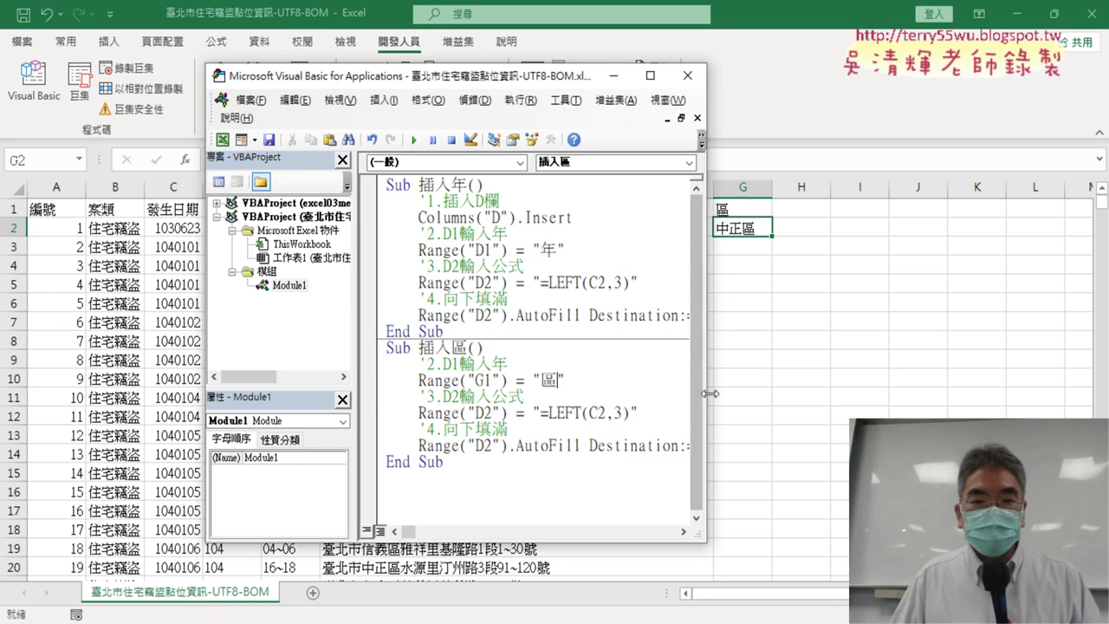
pyautogui.moveTo(628, 396); pyautogui.dragTo(547, 400)
pyautogui.rightClick(554, 403)
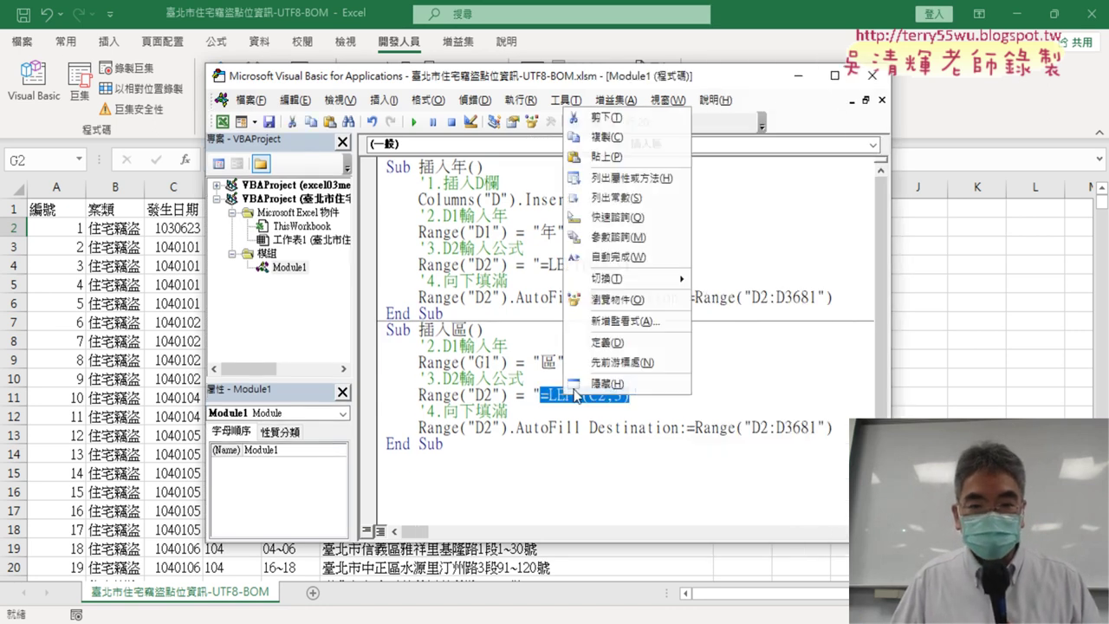
pyautogui.click(604, 161)
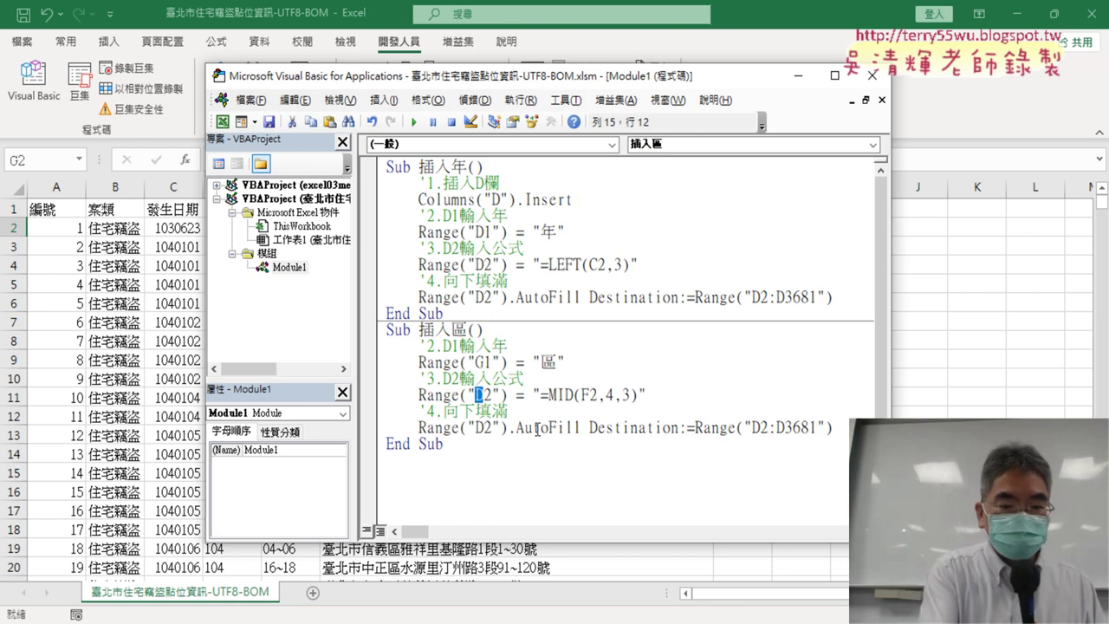
pyautogui.write('G')
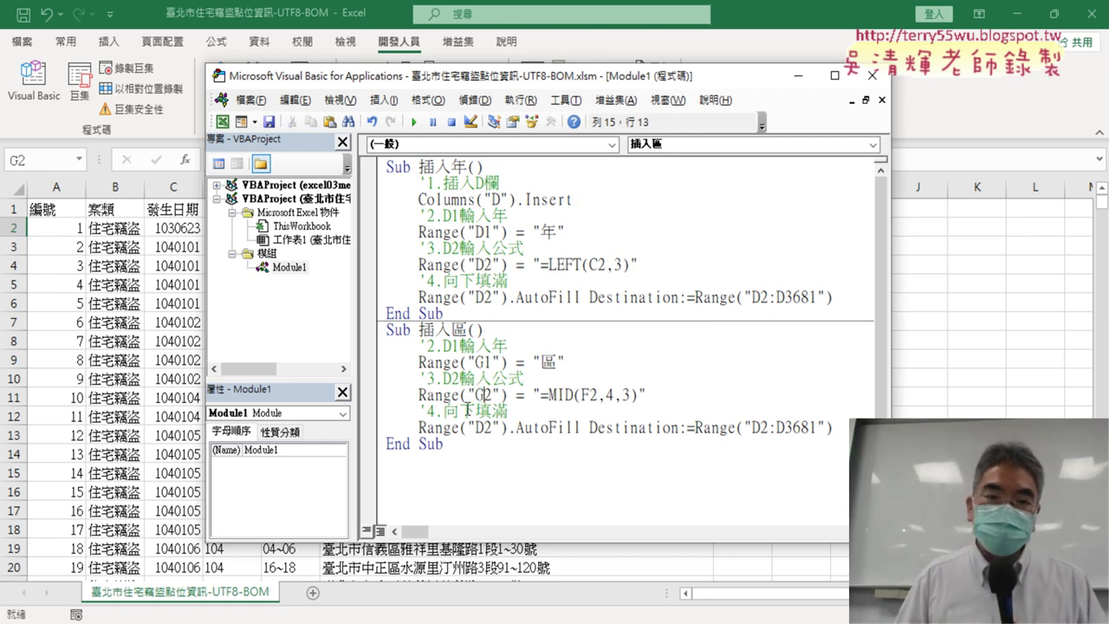
pyautogui.write('G')
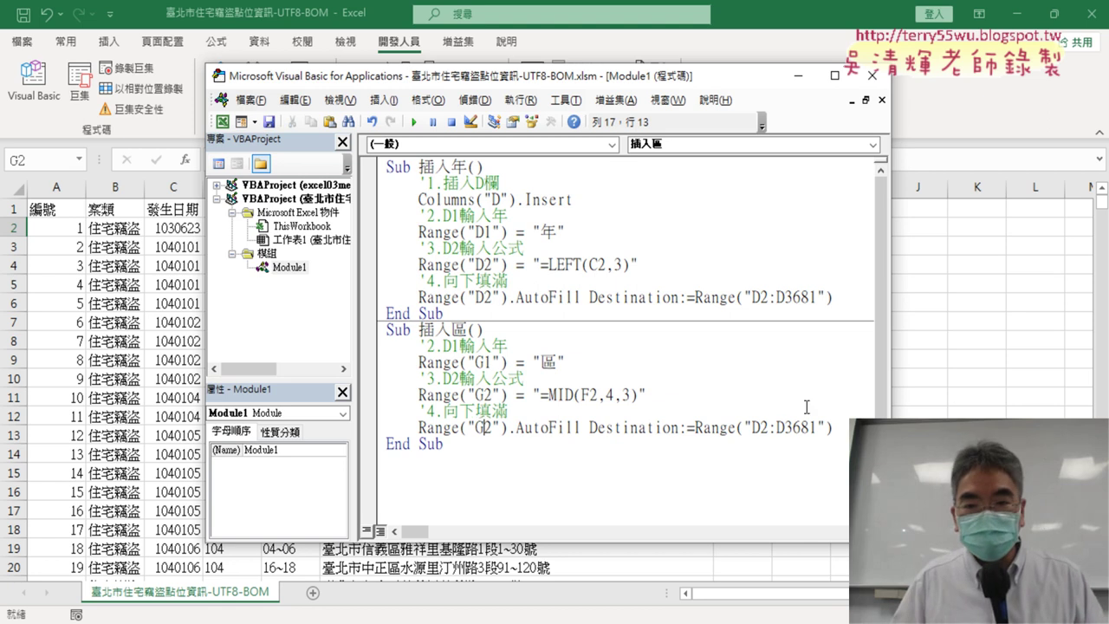
pyautogui.moveTo(759, 427); pyautogui.dragTo(751, 427)
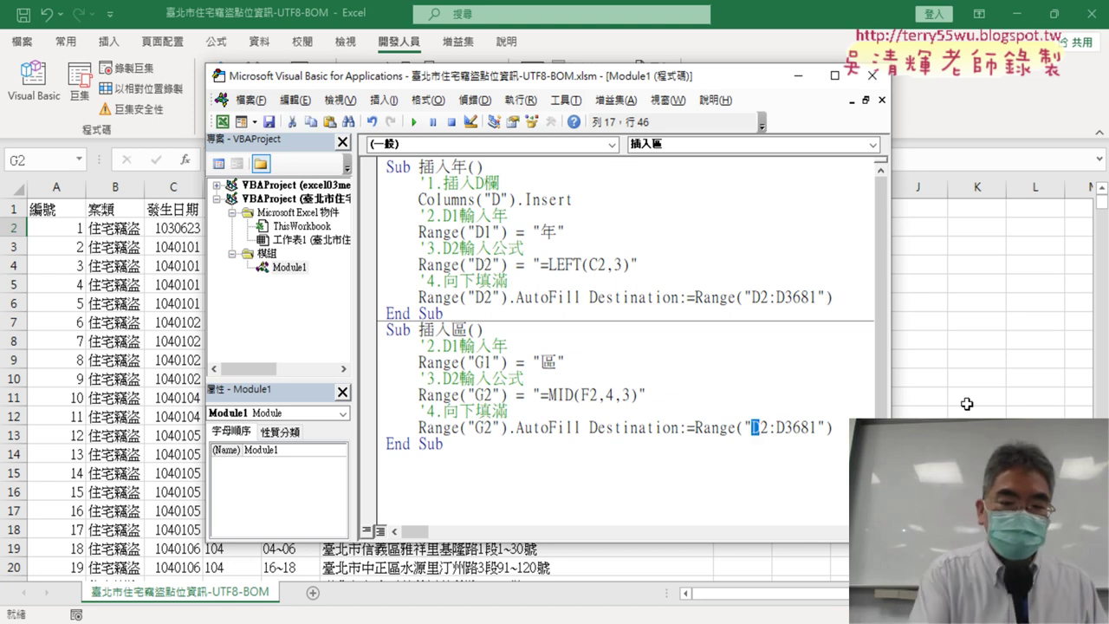
pyautogui.write('G2:')
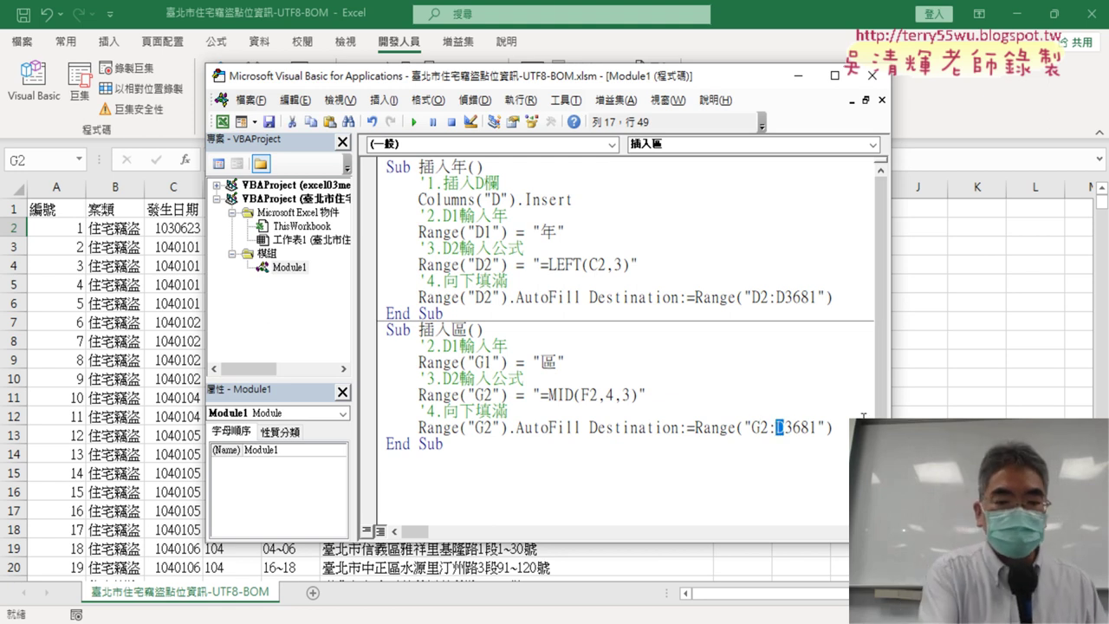
pyautogui.write('G')
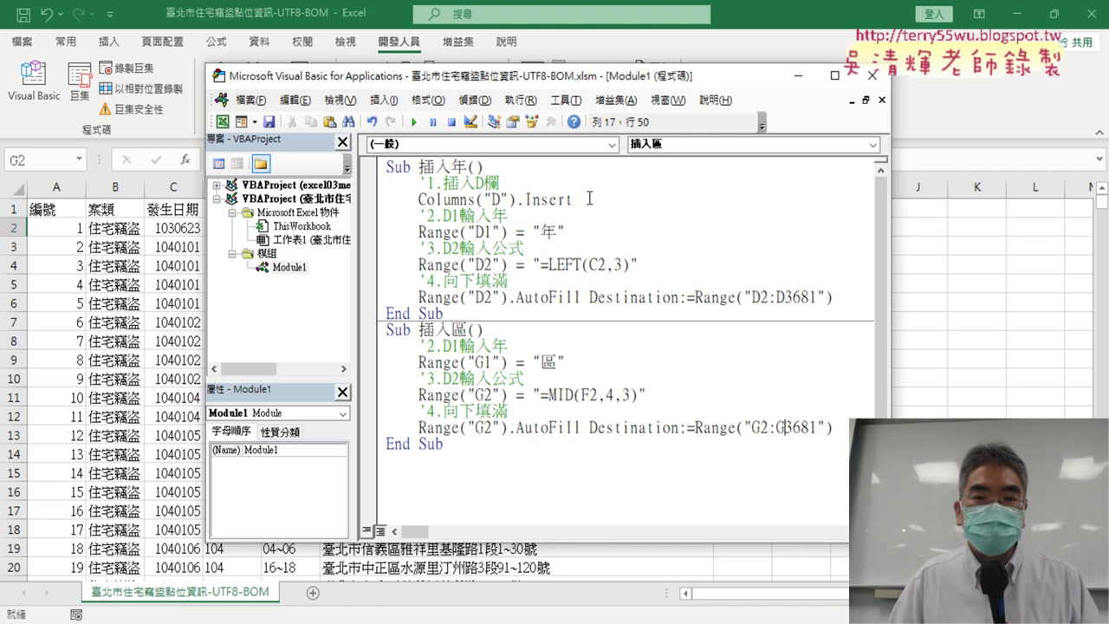
pyautogui.moveTo(589, 199); pyautogui.dragTo(383, 183)
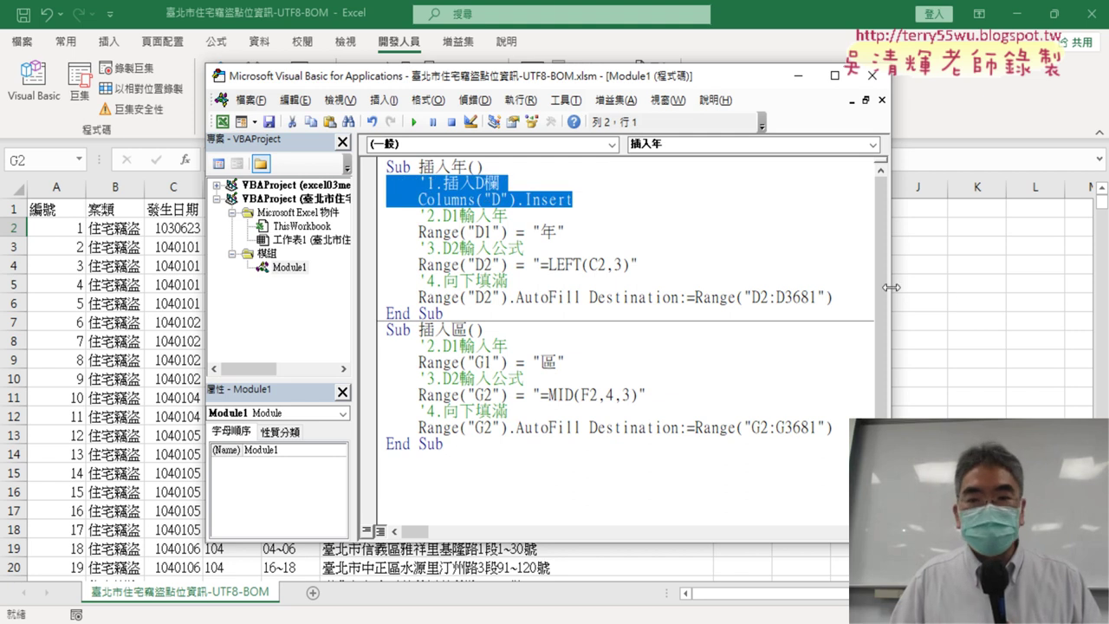
pyautogui.moveTo(891, 287); pyautogui.dragTo(686, 286)
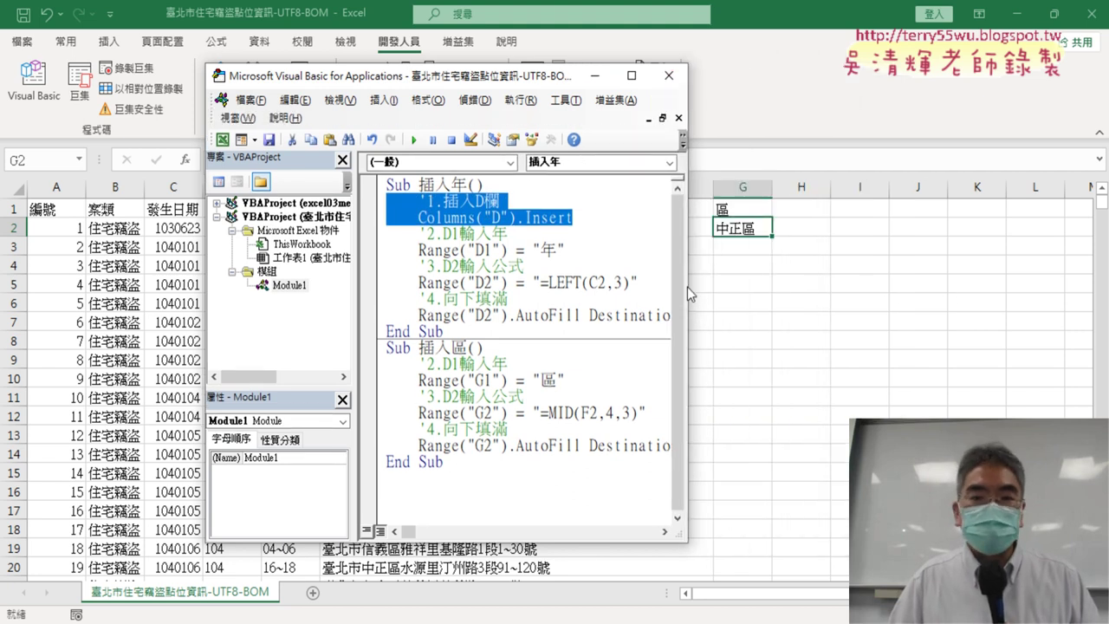
# Step: Clear the test values in G1:G2, then run the 插入區 macro
pyautogui.click(749, 190)
pyautogui.moveTo(742, 210); pyautogui.dragTo(743, 228)
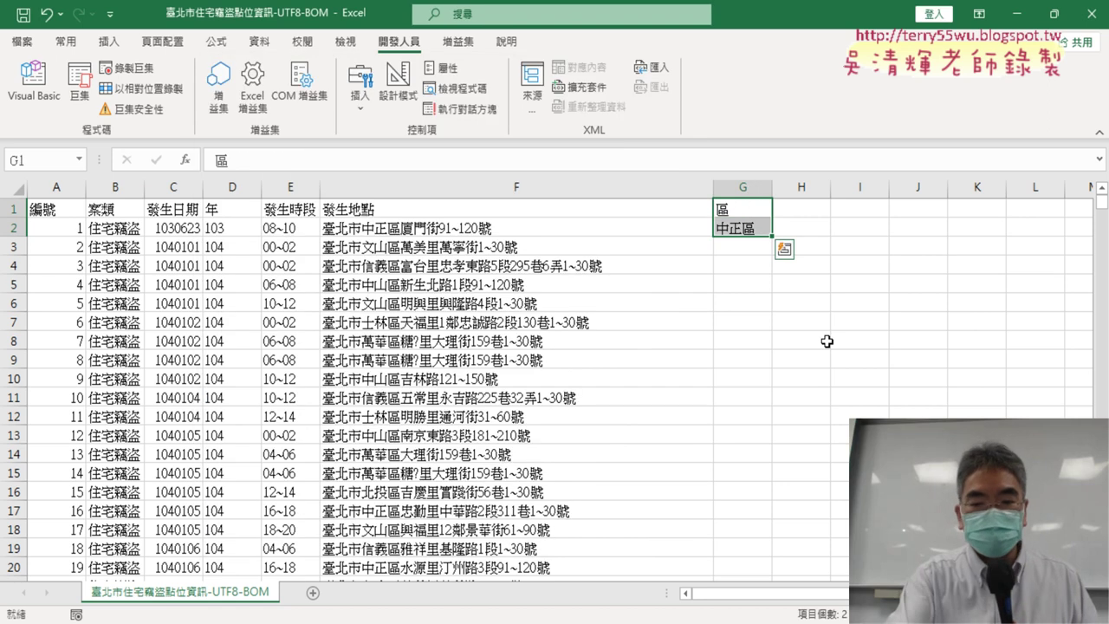
pyautogui.press('Delete')
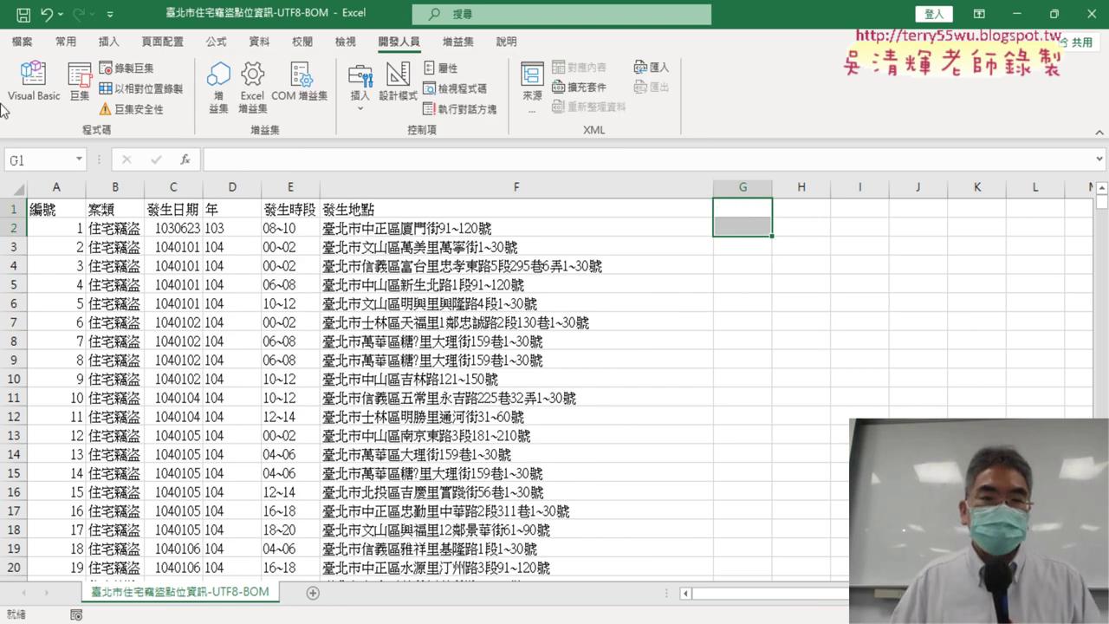
pyautogui.click(36, 104)
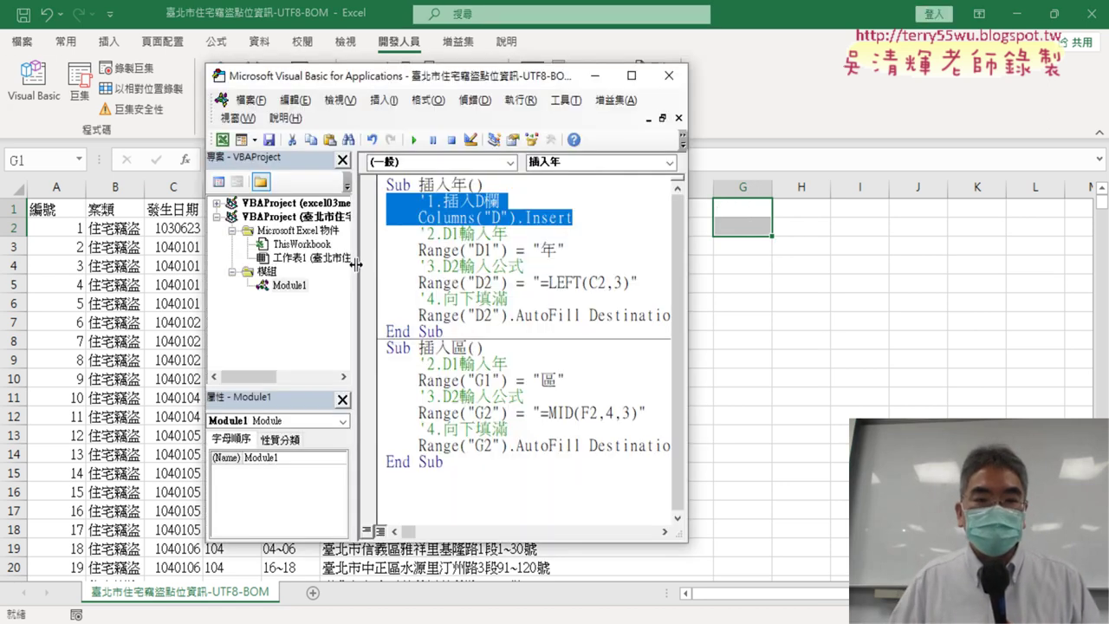
pyautogui.moveTo(355, 264); pyautogui.dragTo(298, 264)
pyautogui.moveTo(359, 75); pyautogui.dragTo(242, 79)
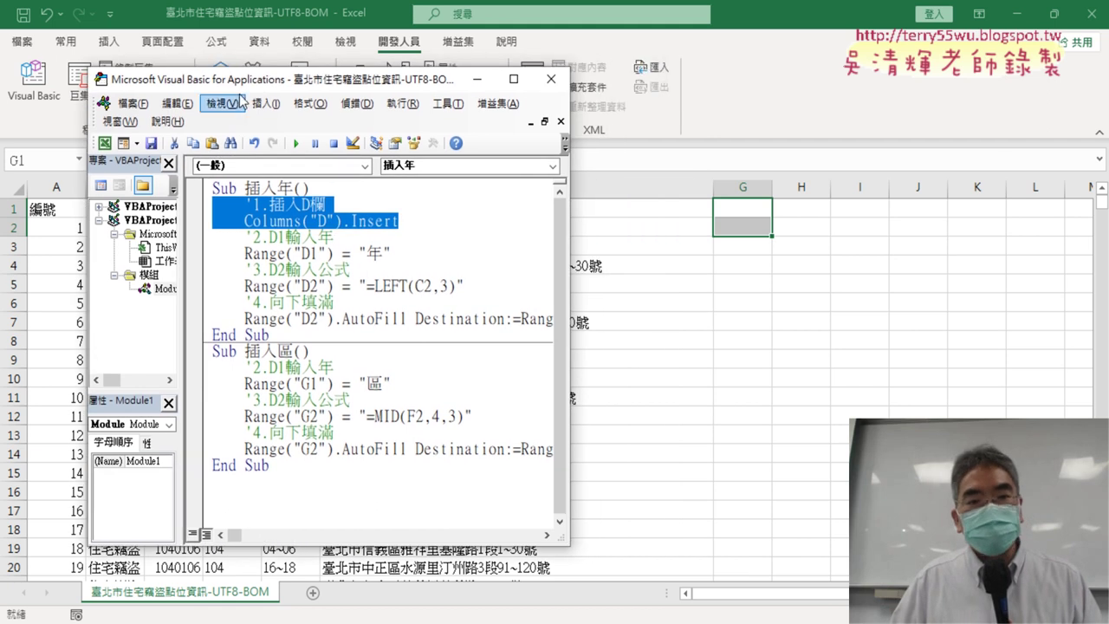
pyautogui.click(377, 379)
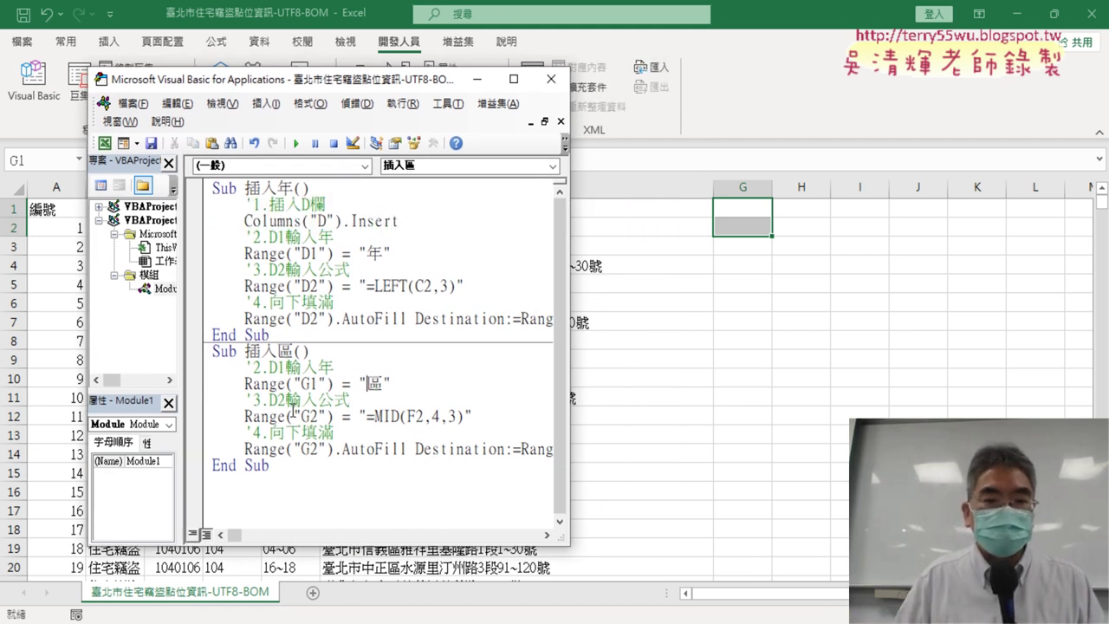
pyautogui.click(296, 143)
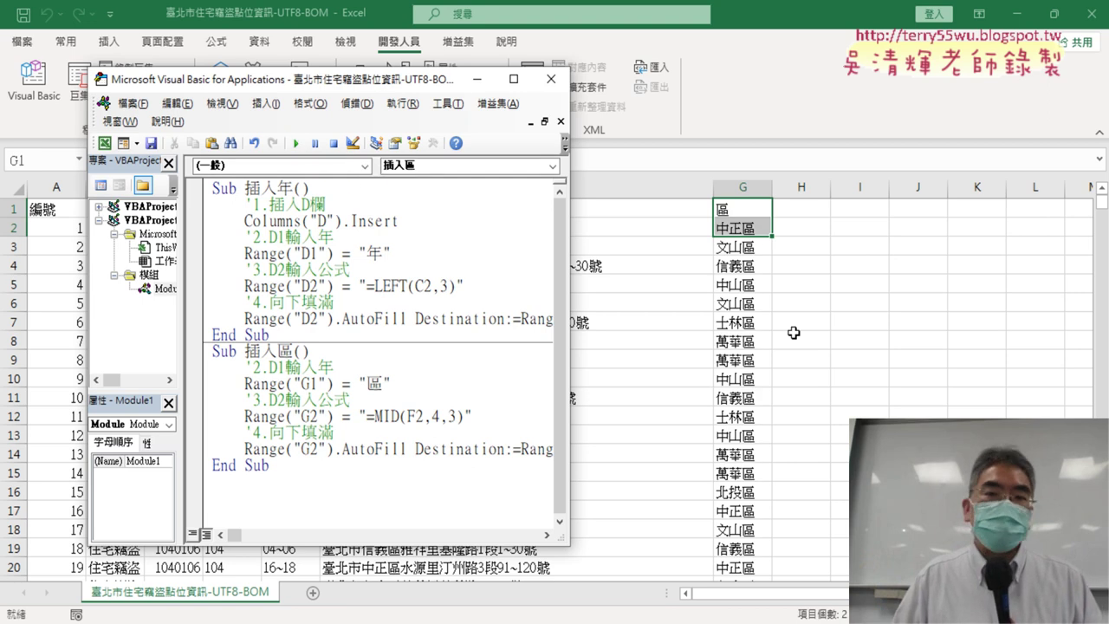
# Step: Empty column G of the district data for retesting
pyautogui.click(745, 188)
pyautogui.rightClick(745, 188)
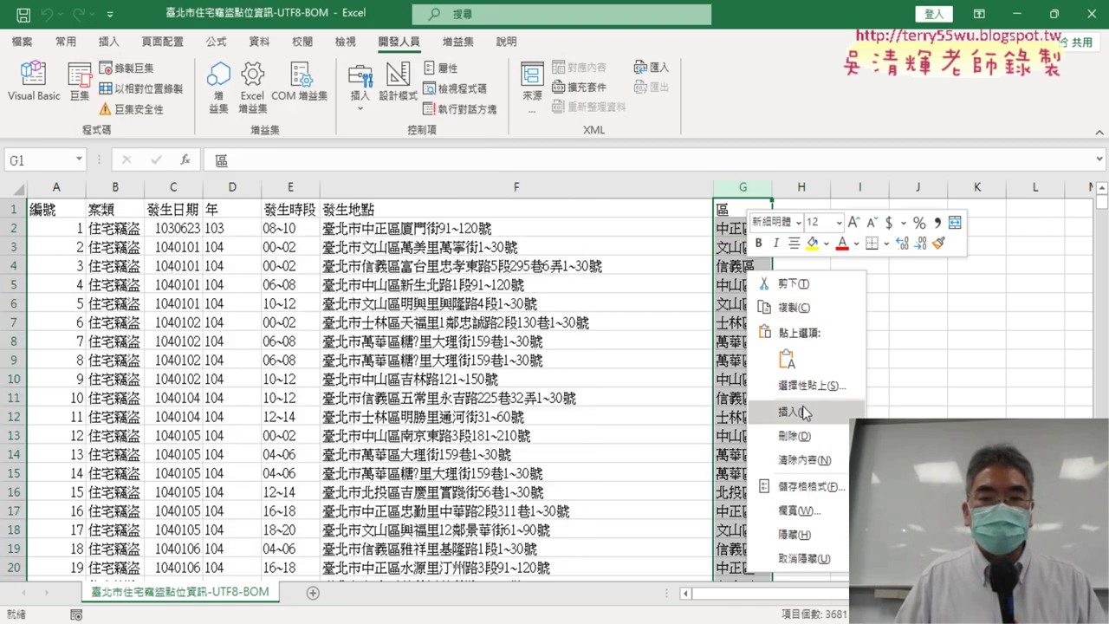
pyautogui.click(793, 436)
# Step: Step through 插入區 with F8 to write the G1 header and G2 formula, then check column G
pyautogui.click(33, 83)
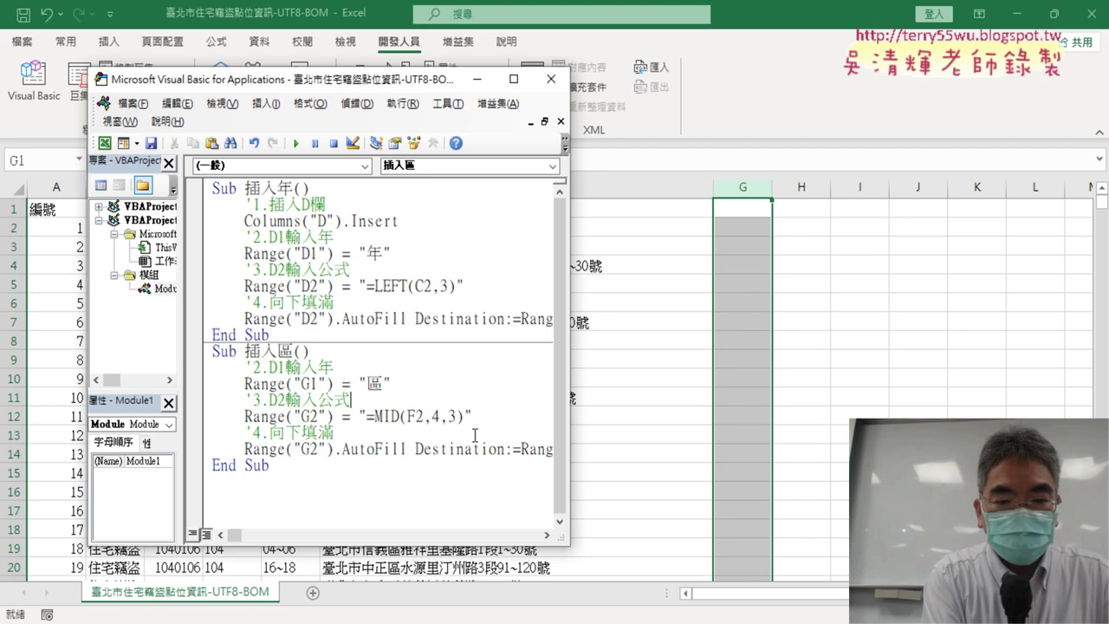
pyautogui.press('F8')
pyautogui.press('F8')
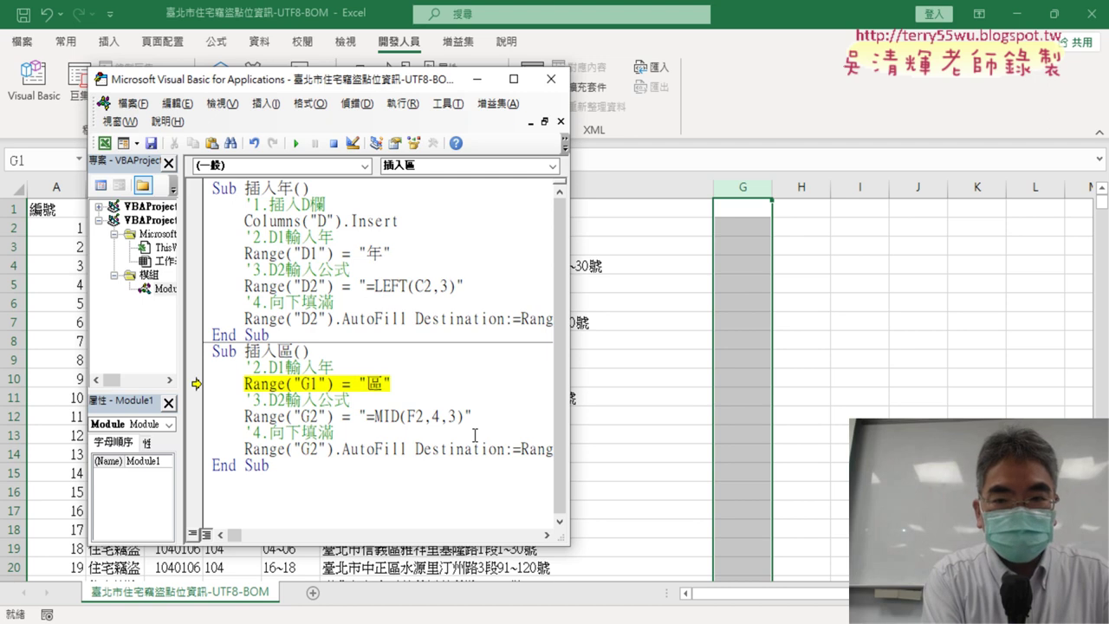
pyautogui.press('F8')
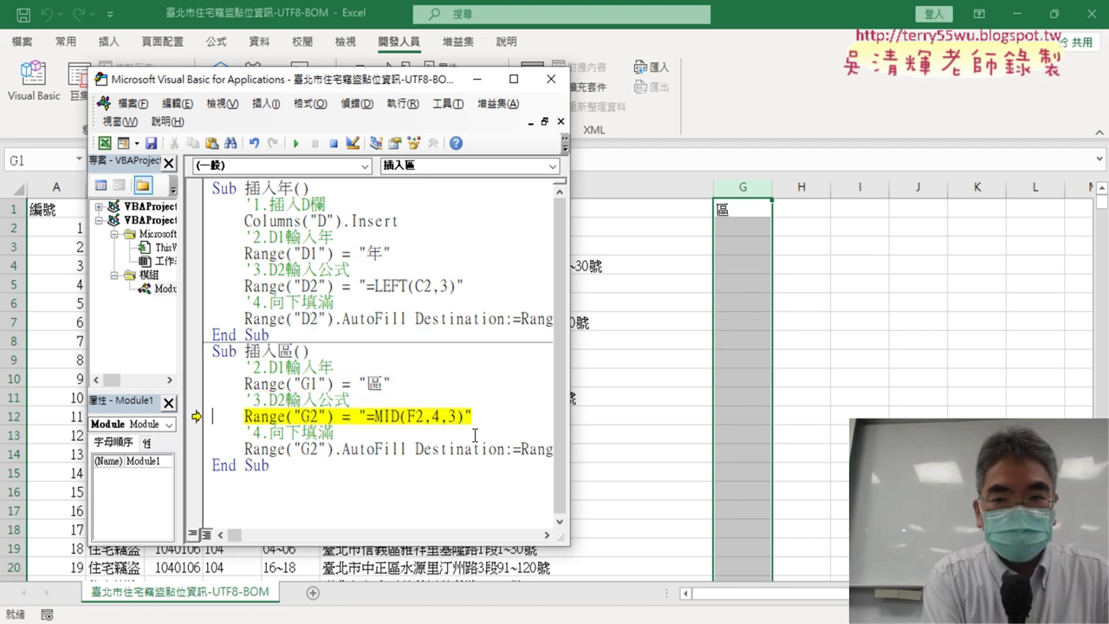
pyautogui.press('F8')
pyautogui.press('F8')
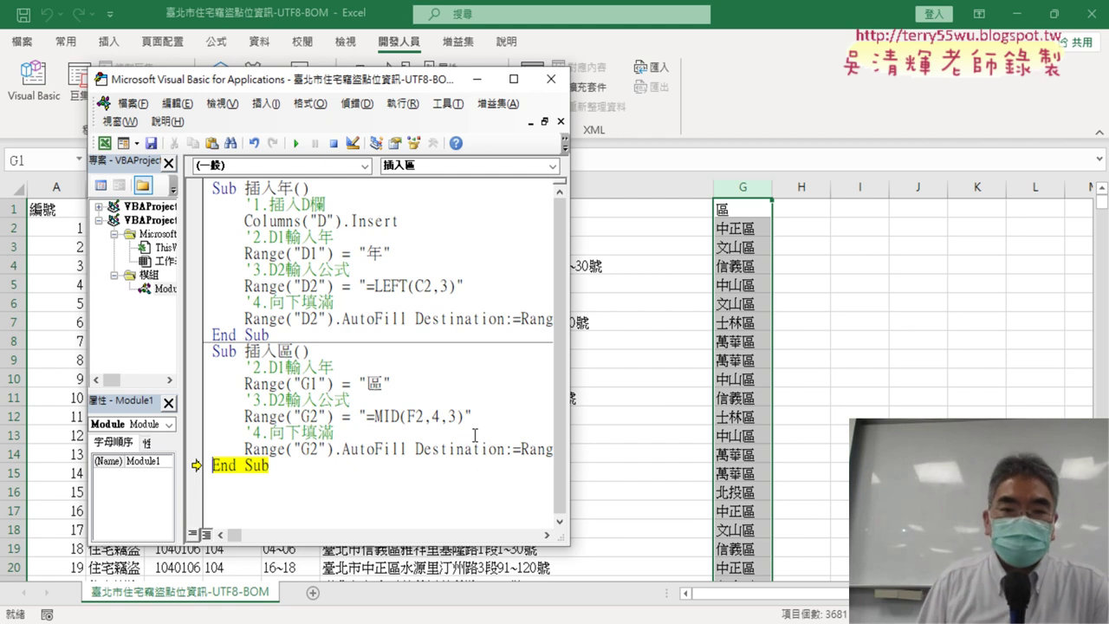
pyautogui.click(800, 214)
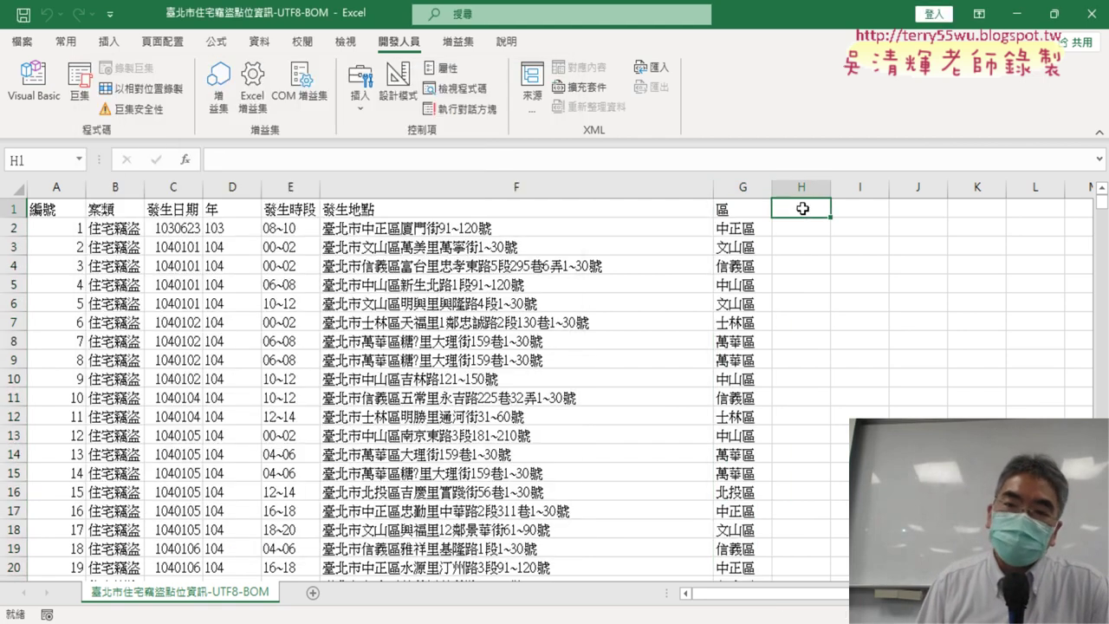